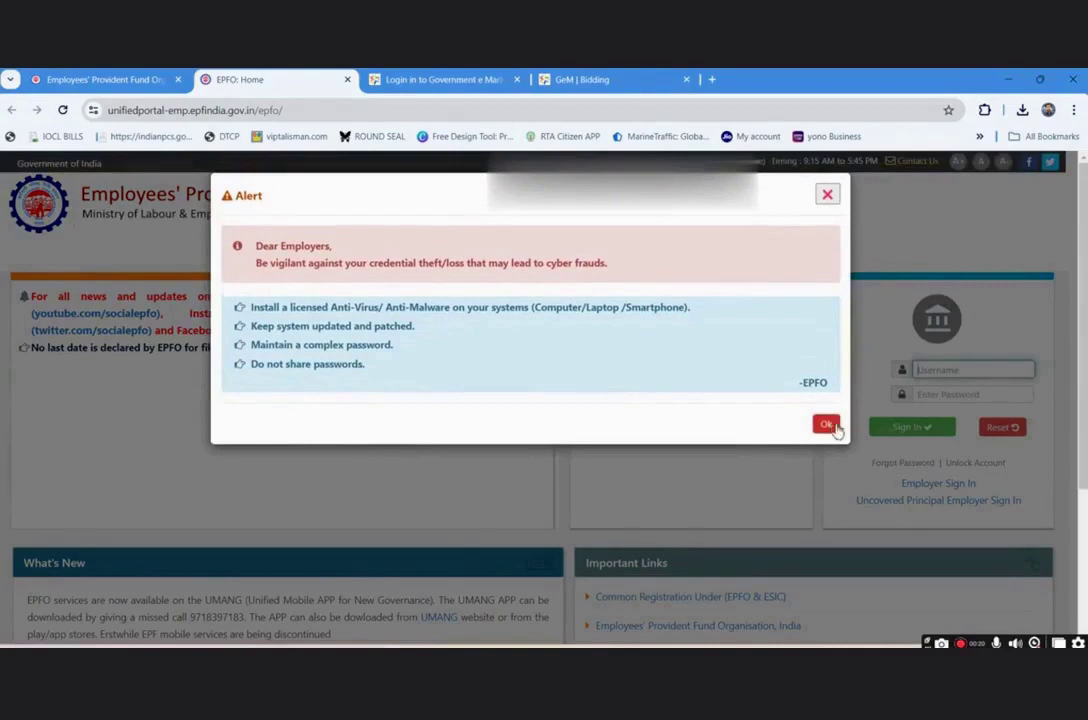
# - Dismiss the cyber-fraud alert on the EPFO Employer Portal login page
pyautogui.click(826, 425)
# - Sign in to the EPFO Employer Portal with the employer login id and account password
pyautogui.click(938, 370)
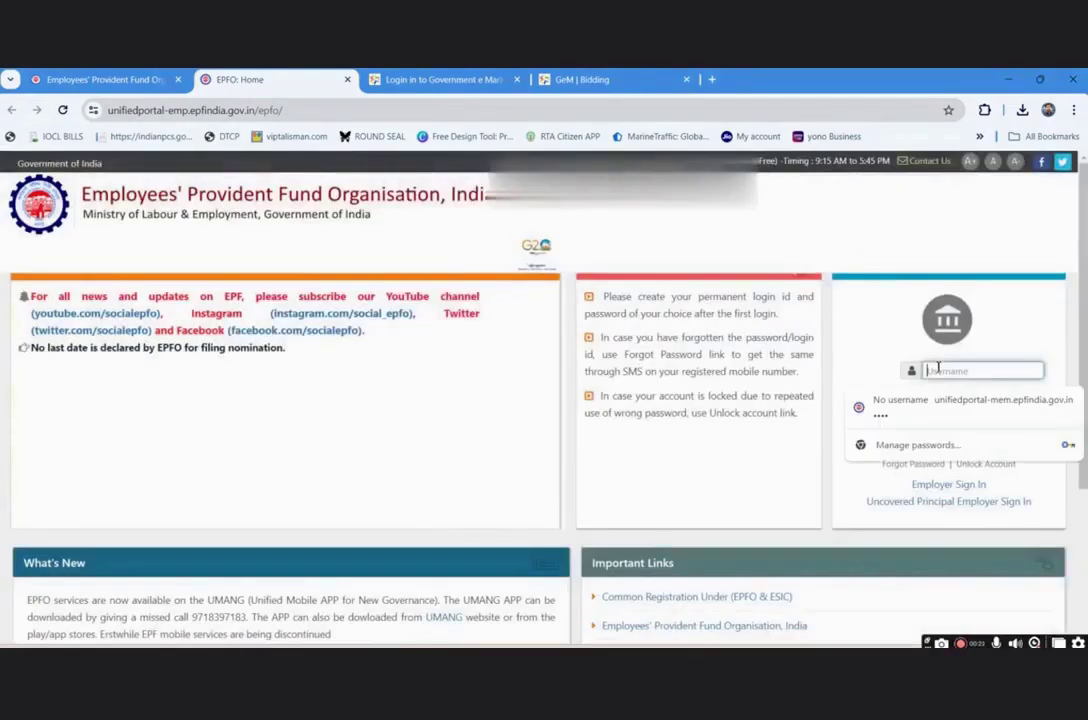
pyautogui.write('SUPREME99')
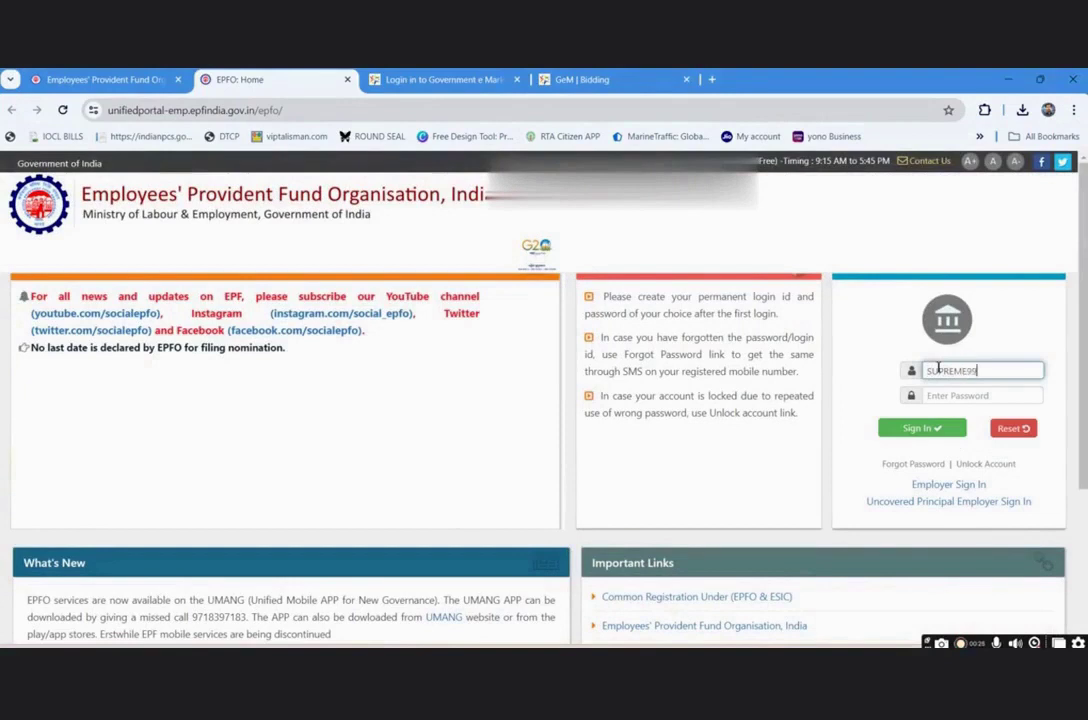
pyautogui.press('Tab')
pyautogui.write('***********')
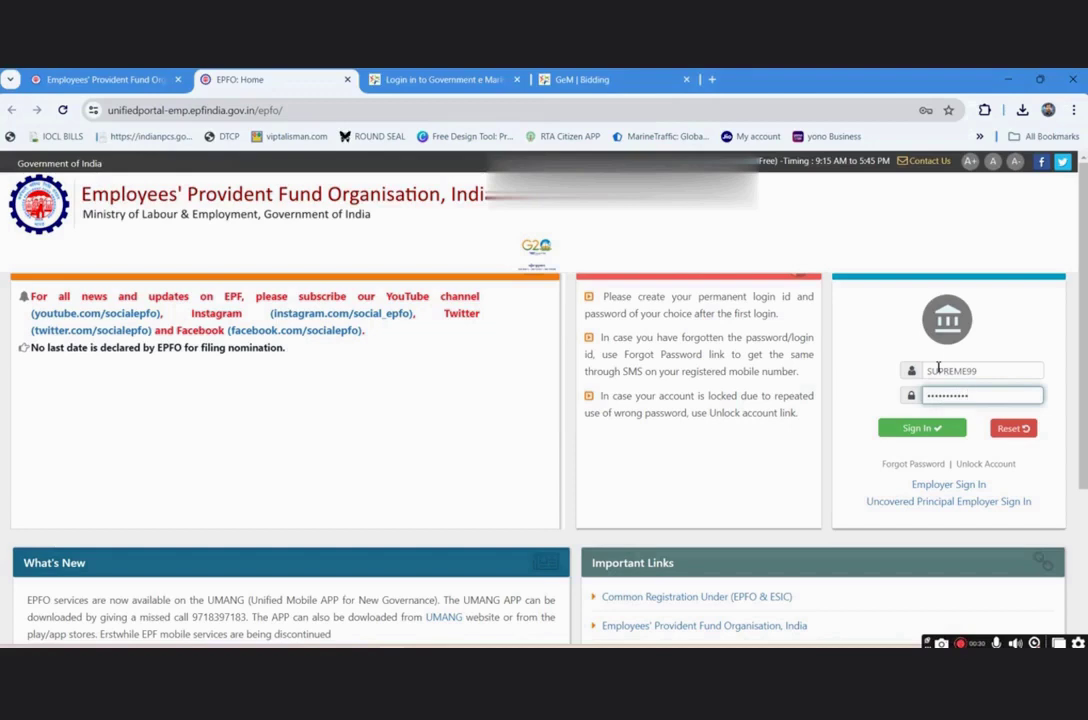
pyautogui.click(940, 430)
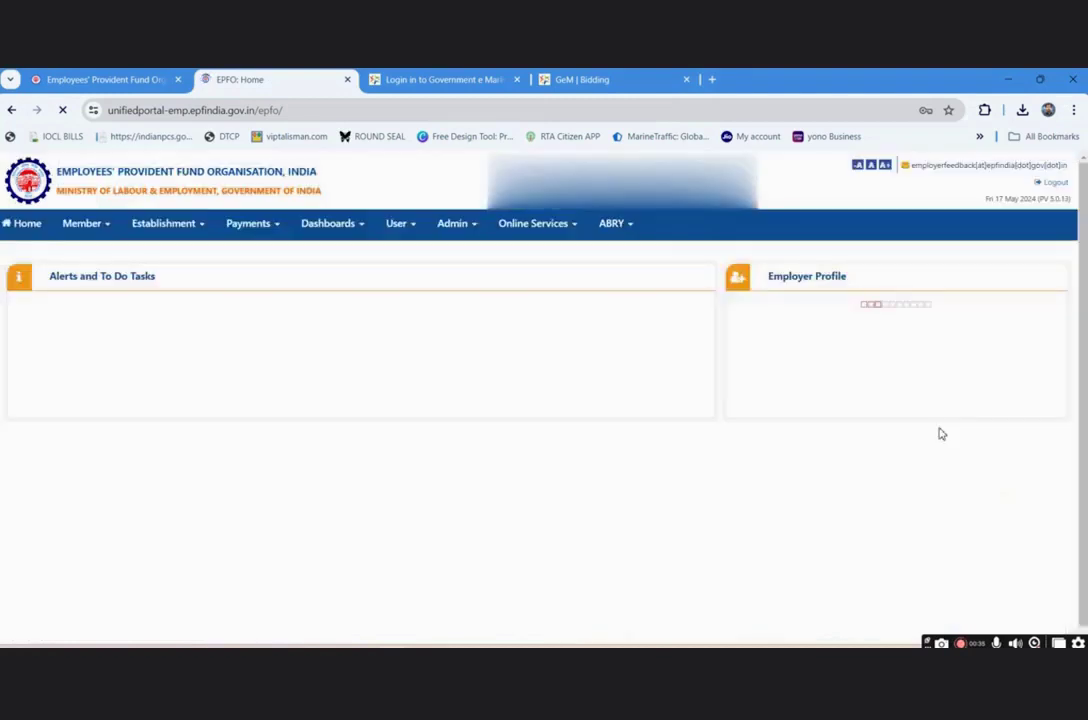
# - Go to Payments > ECR/Return Filing to reach the ECR Home Page
pyautogui.click(250, 225)
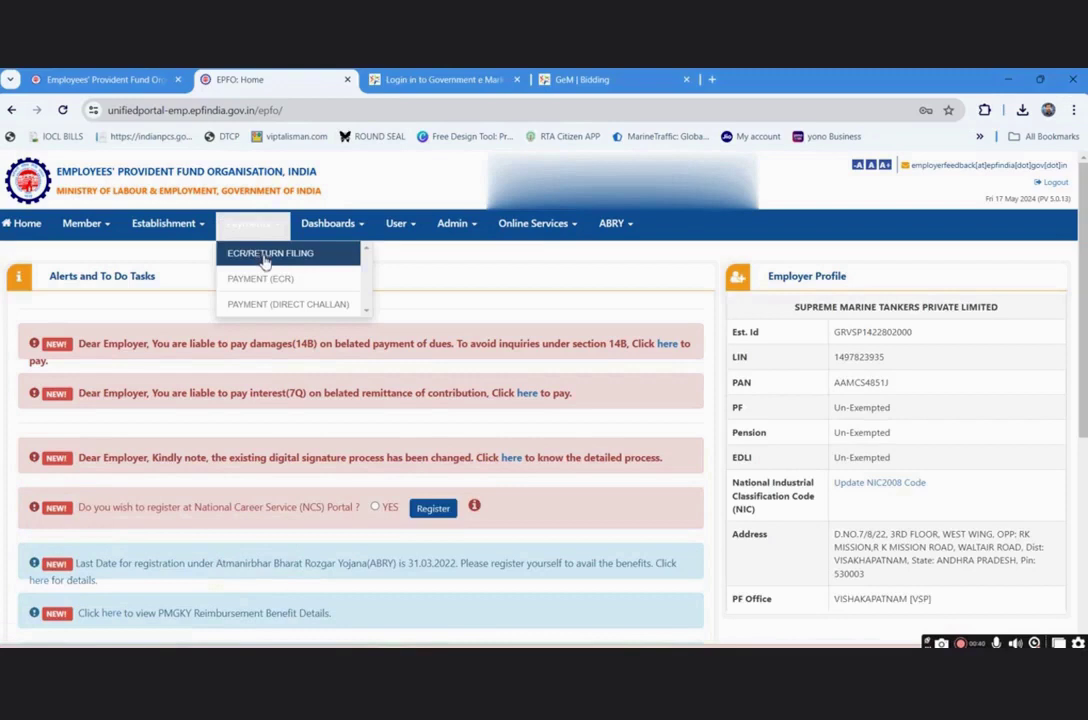
pyautogui.click(265, 256)
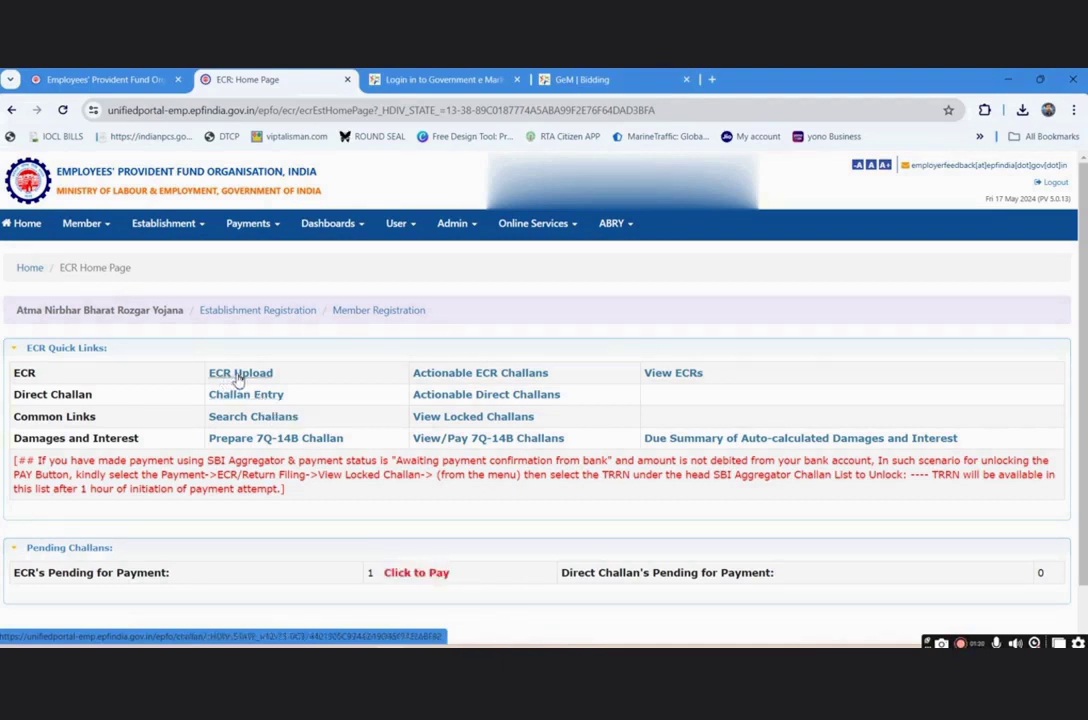
# - Download the April 2024 ECR-type file from ECR Upload and bring it up in Excel
pyautogui.click(238, 376)
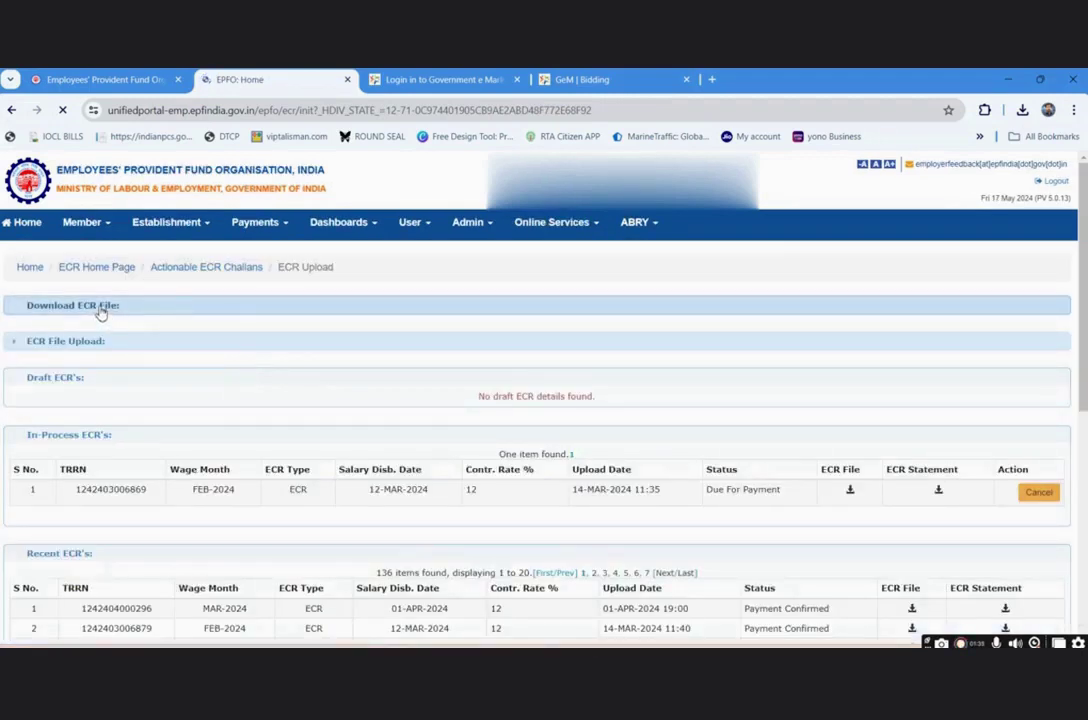
pyautogui.click(99, 310)
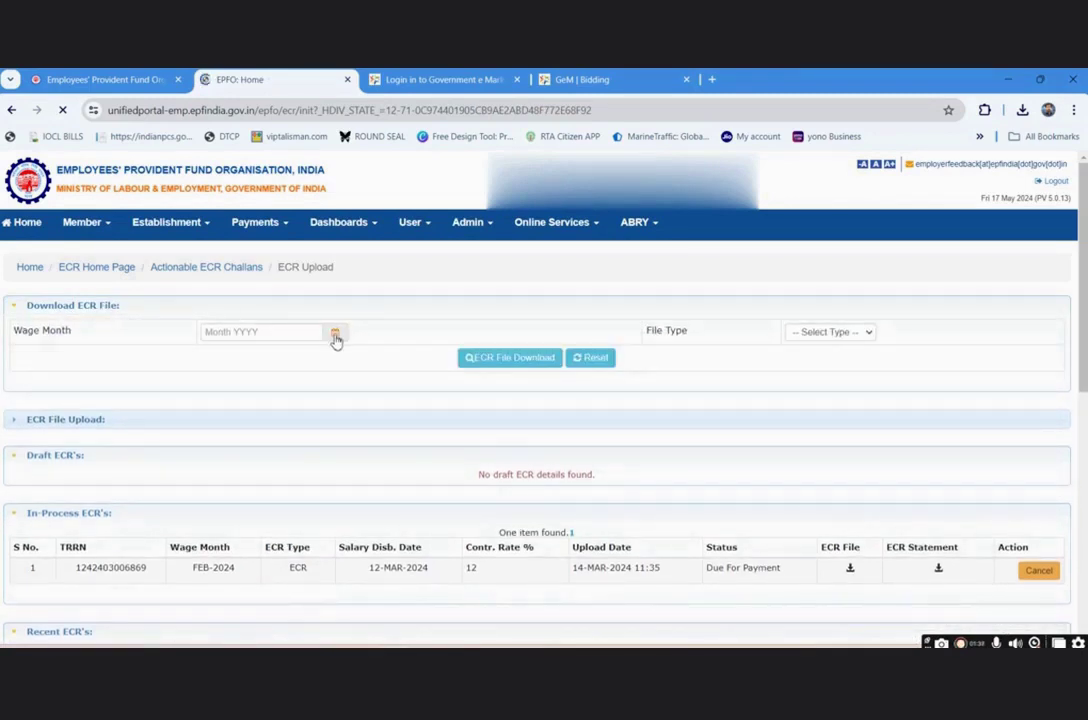
pyautogui.click(336, 338)
pyautogui.click(256, 354)
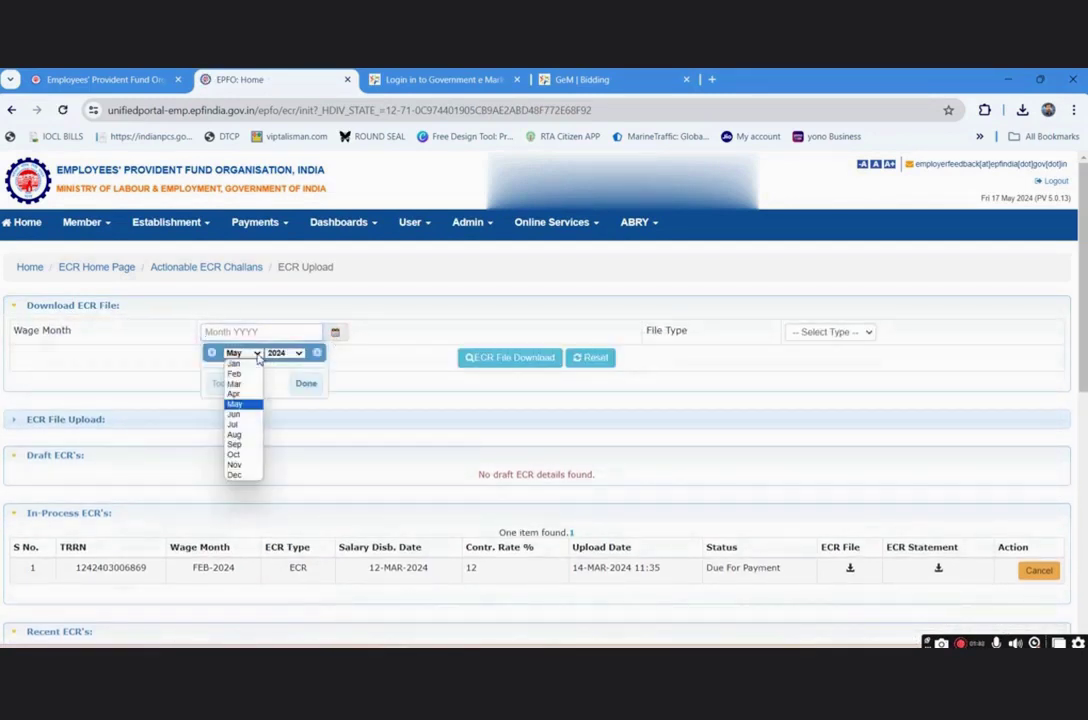
pyautogui.click(248, 396)
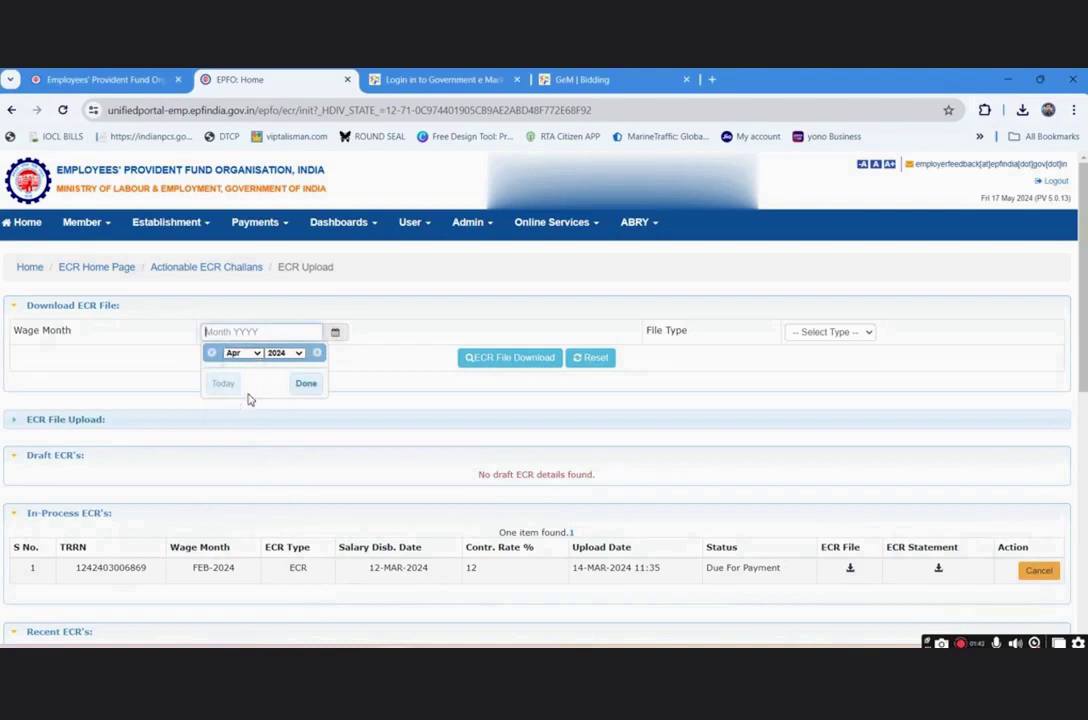
pyautogui.click(311, 387)
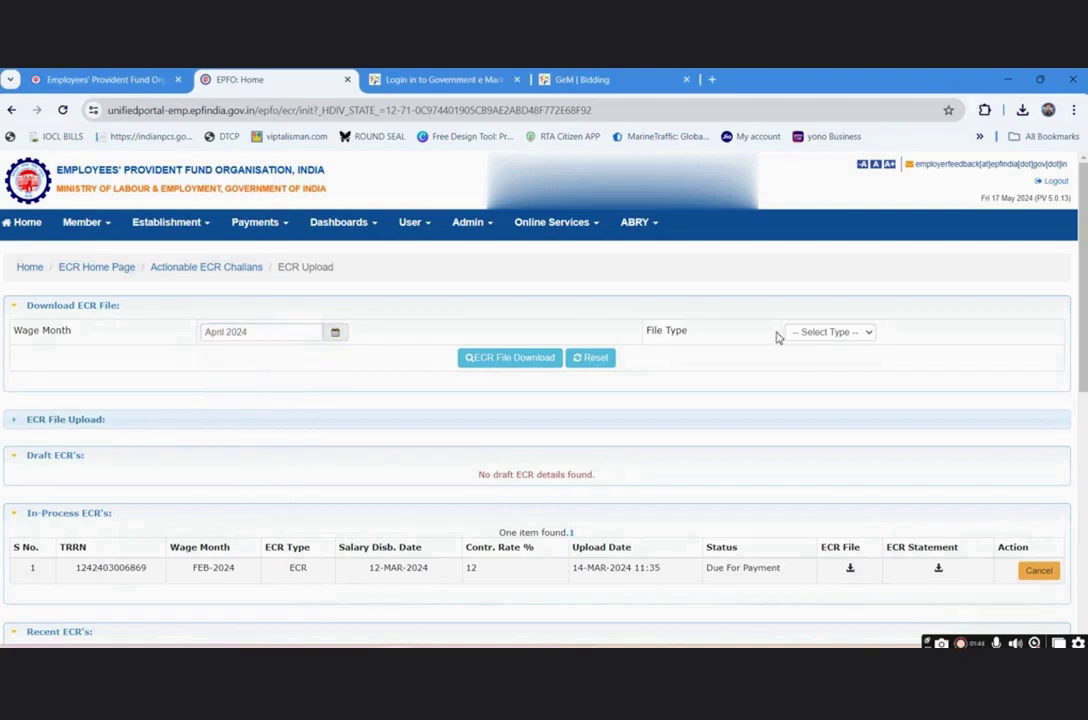
pyautogui.click(824, 335)
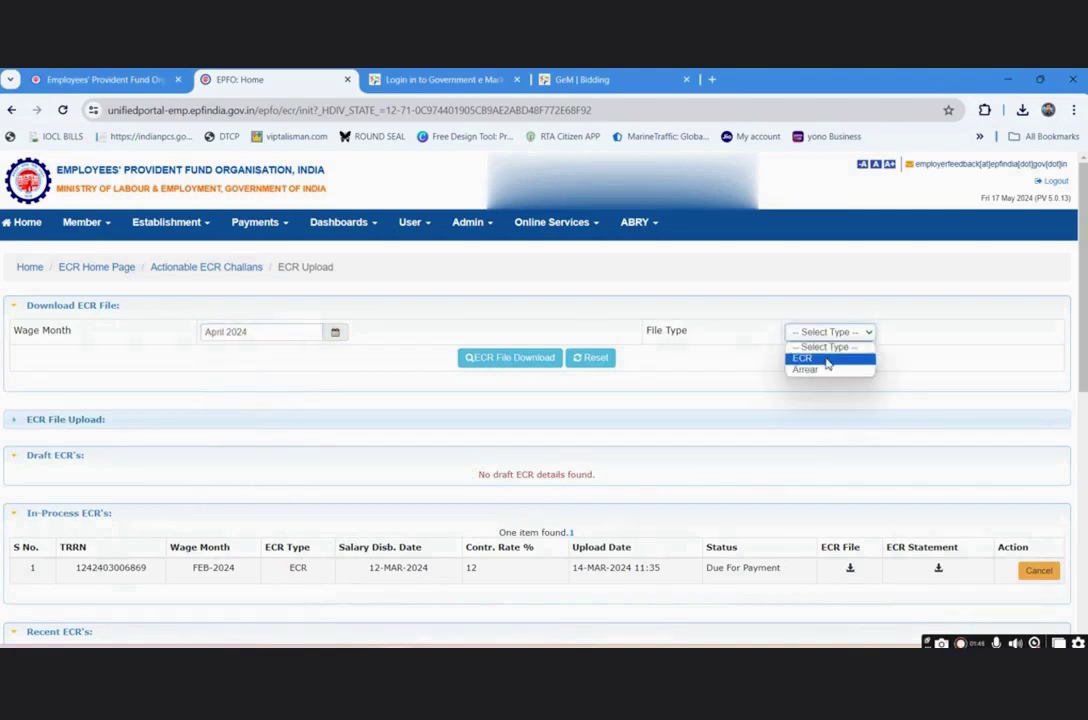
pyautogui.click(828, 359)
pyautogui.click(535, 358)
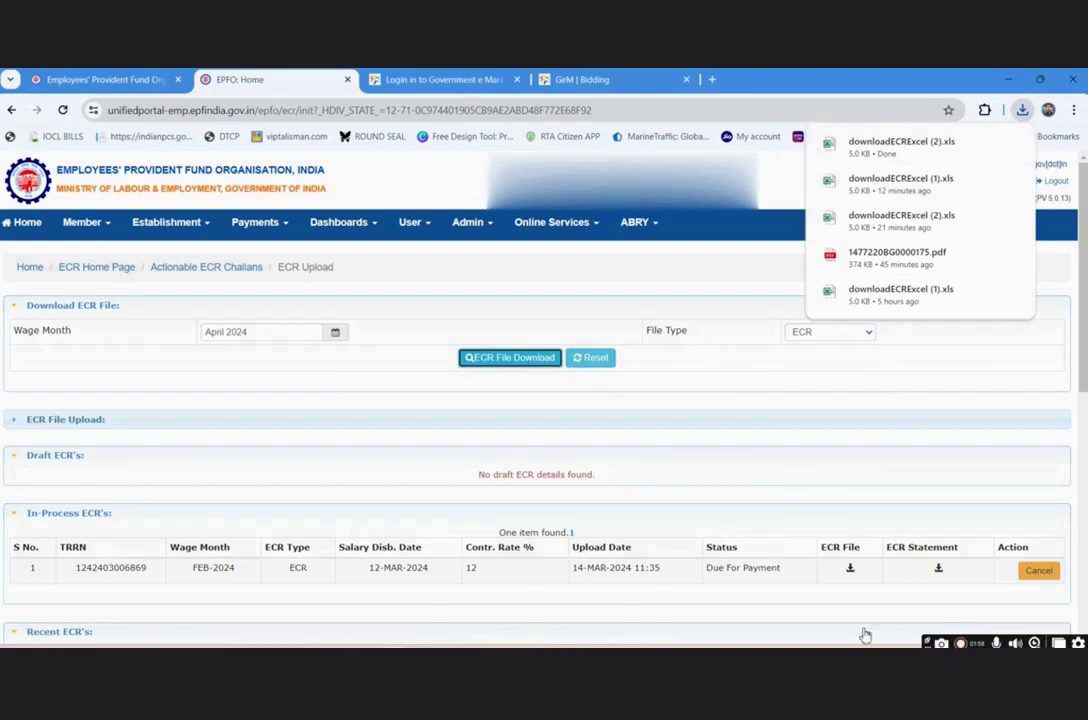
pyautogui.click(700, 570)
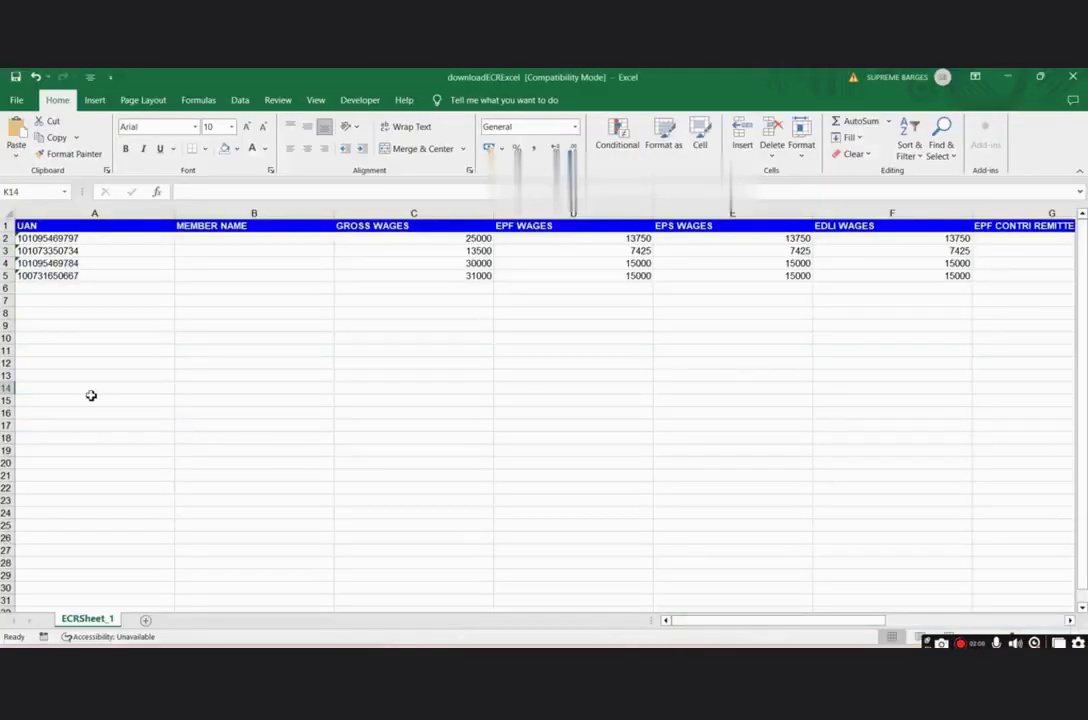
# - Review members' UAN, name, gross wages 25000, EPF wages 13750, EPS 7425 and EDLI wages, then view the rates PDF
pyautogui.click(97, 242)
pyautogui.click(225, 243)
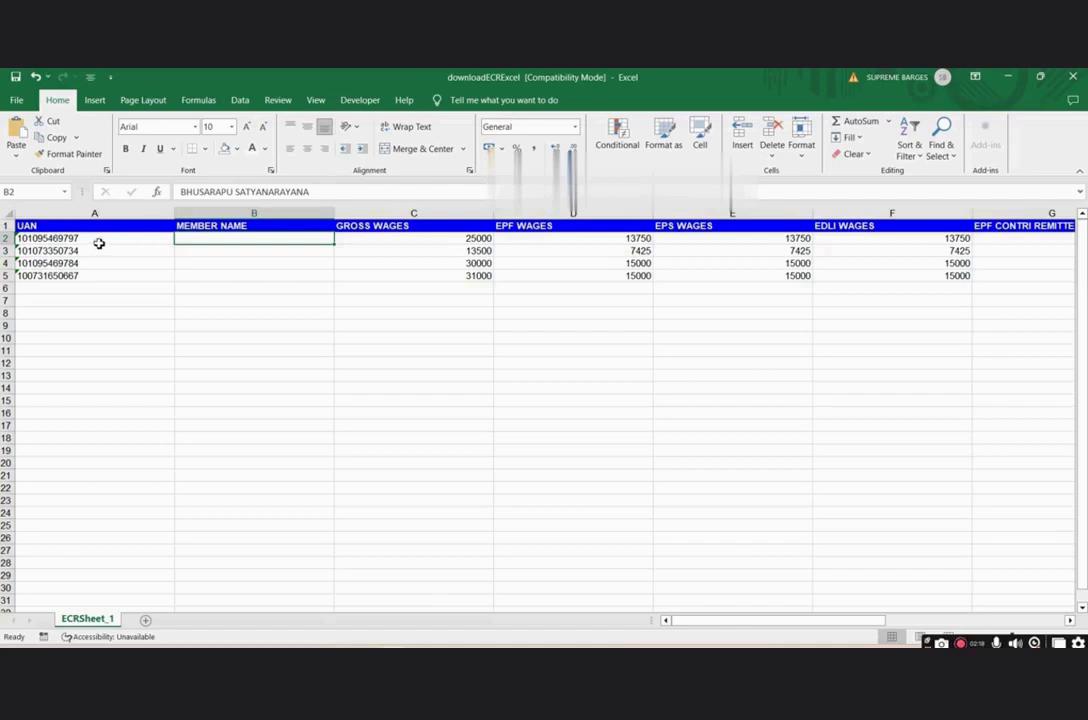
pyautogui.click(392, 238)
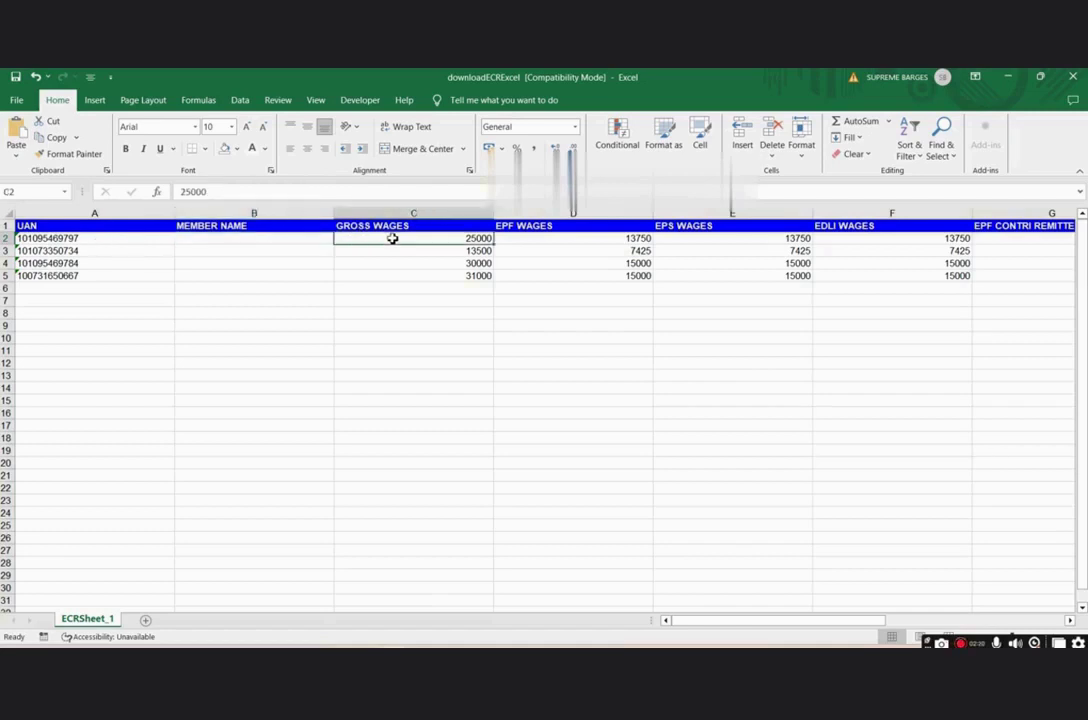
pyautogui.click(580, 241)
pyautogui.click(717, 247)
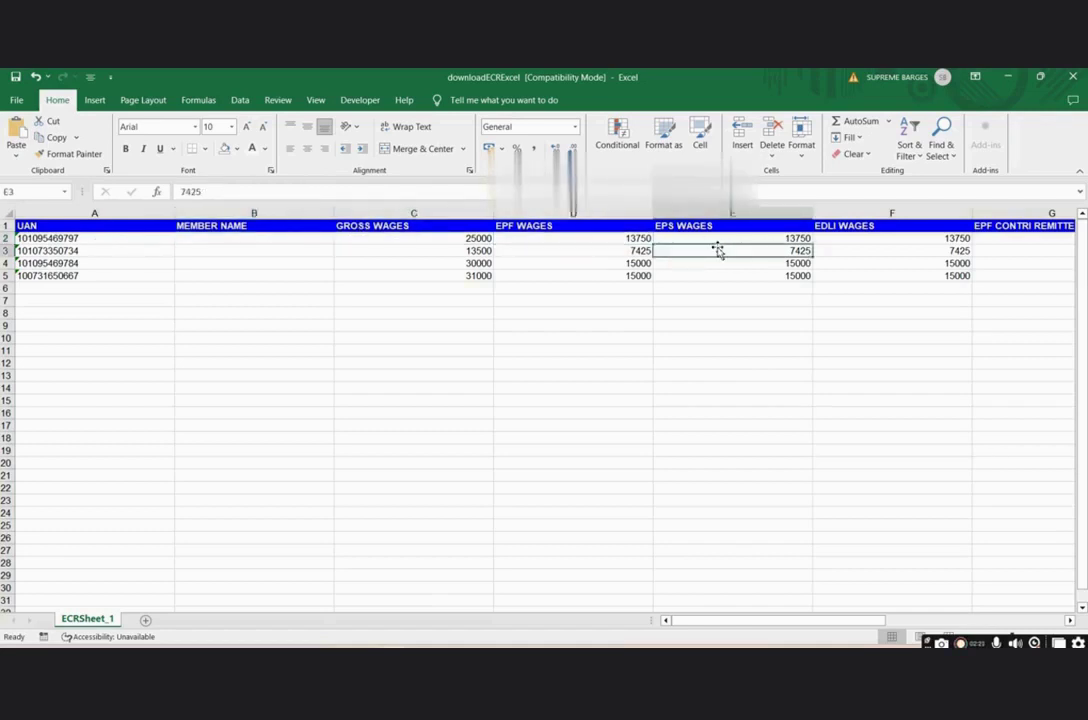
pyautogui.click(854, 239)
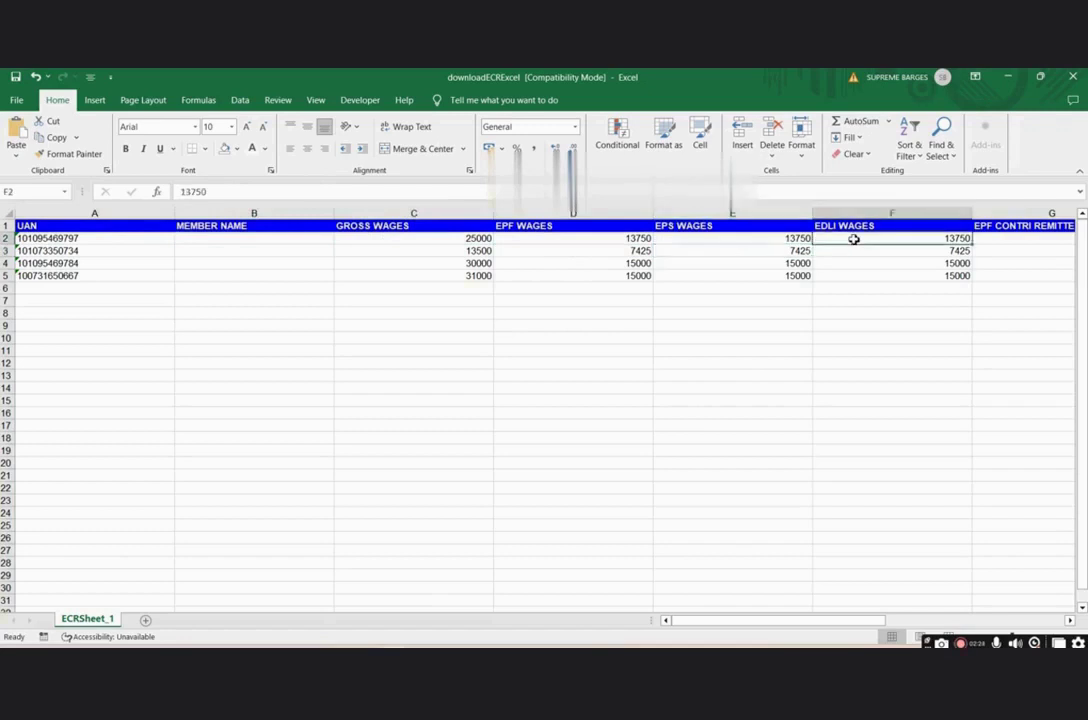
pyautogui.click(733, 639)
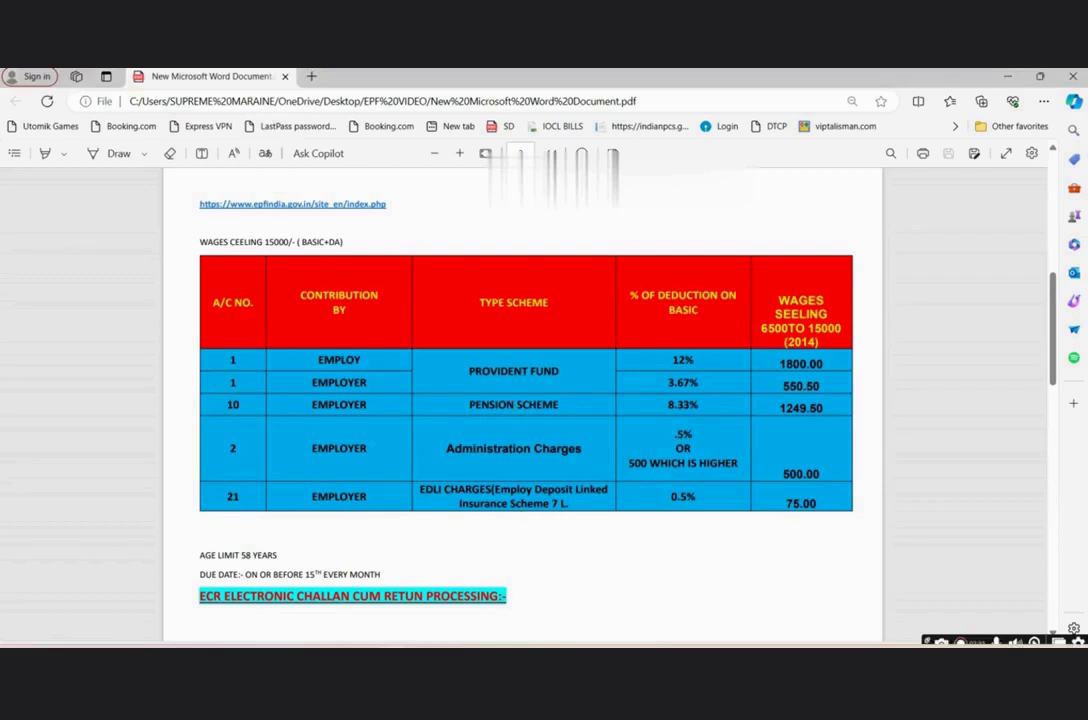
# - Return from the contribution-rates PDF to the ECR workbook in Excel
pyautogui.hotkey('alt', 'Tab')
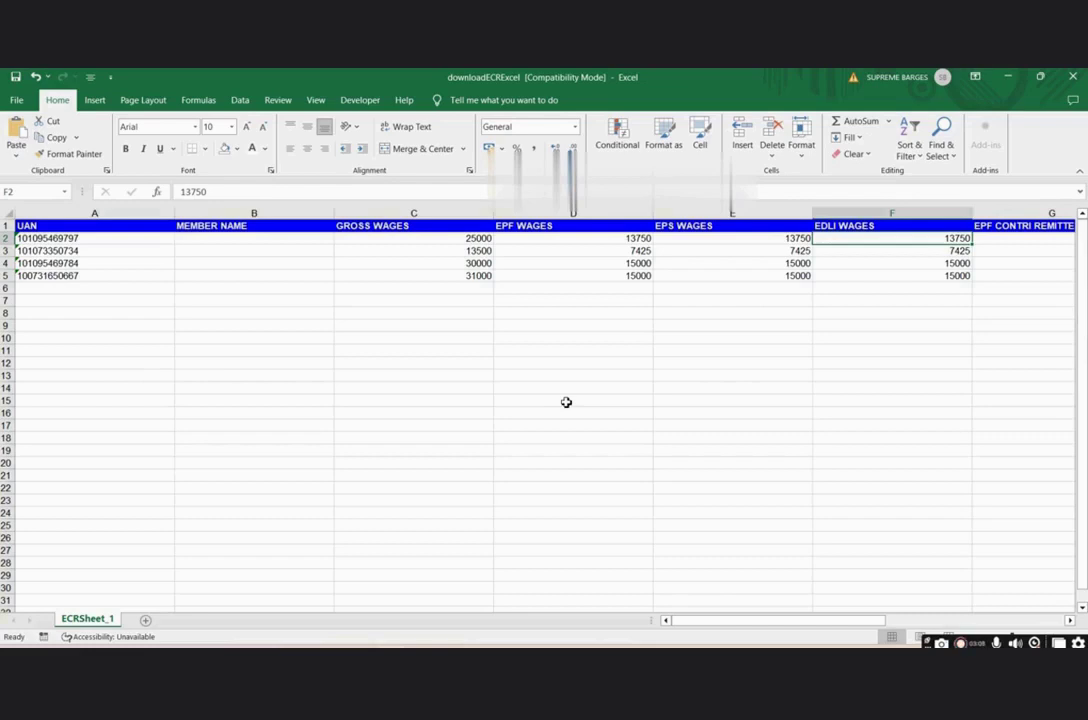
# - Enter =C2*55% in D12 to compute 55% of the 25000 gross wages
pyautogui.click(551, 351)
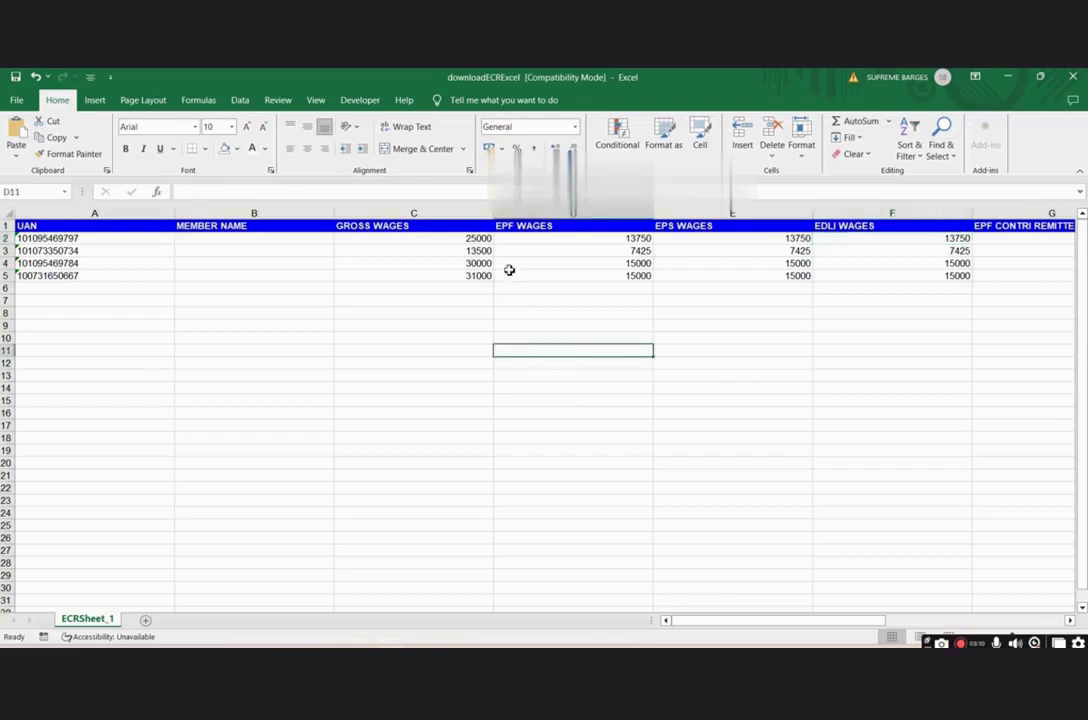
pyautogui.click(481, 238)
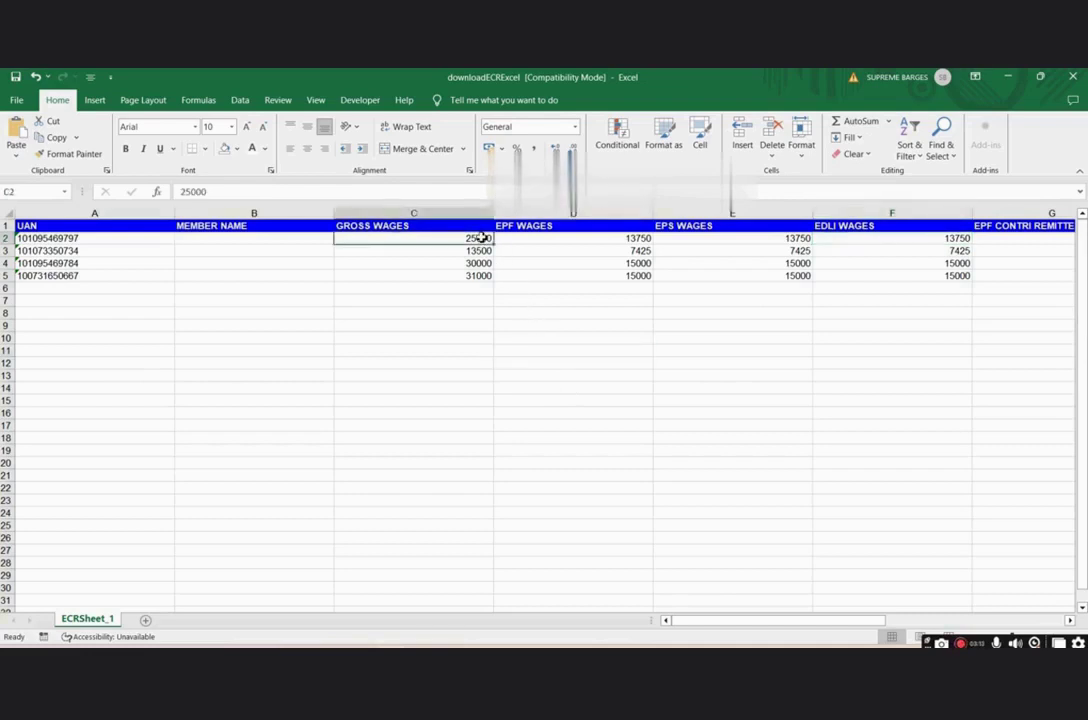
pyautogui.click(556, 362)
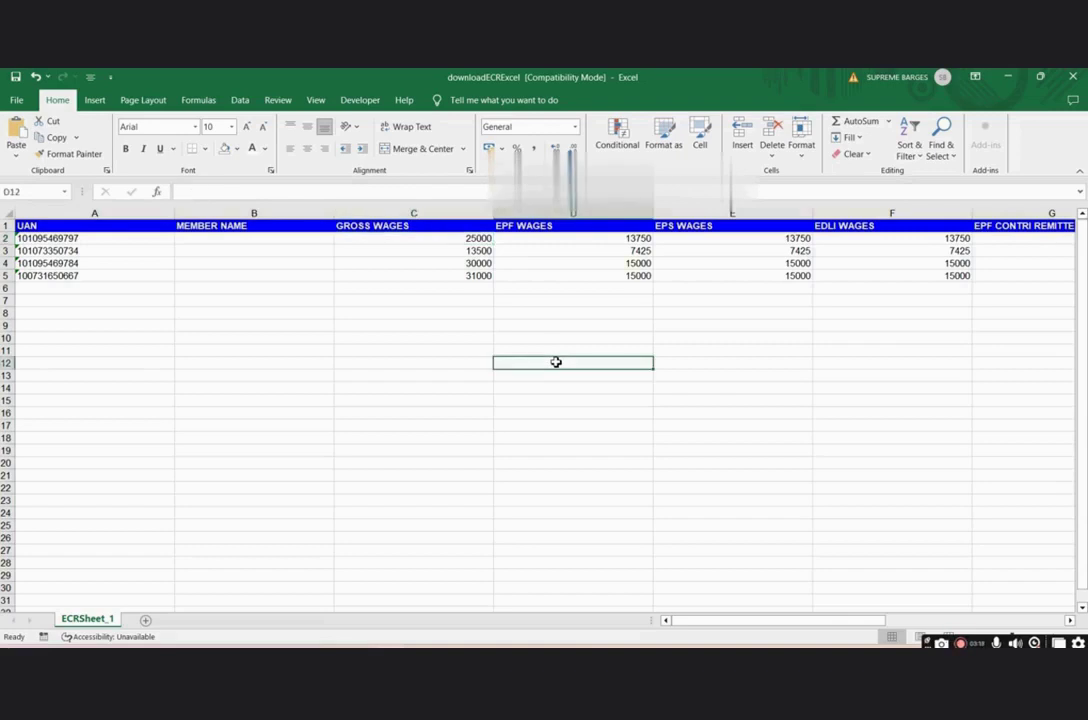
pyautogui.write('=')
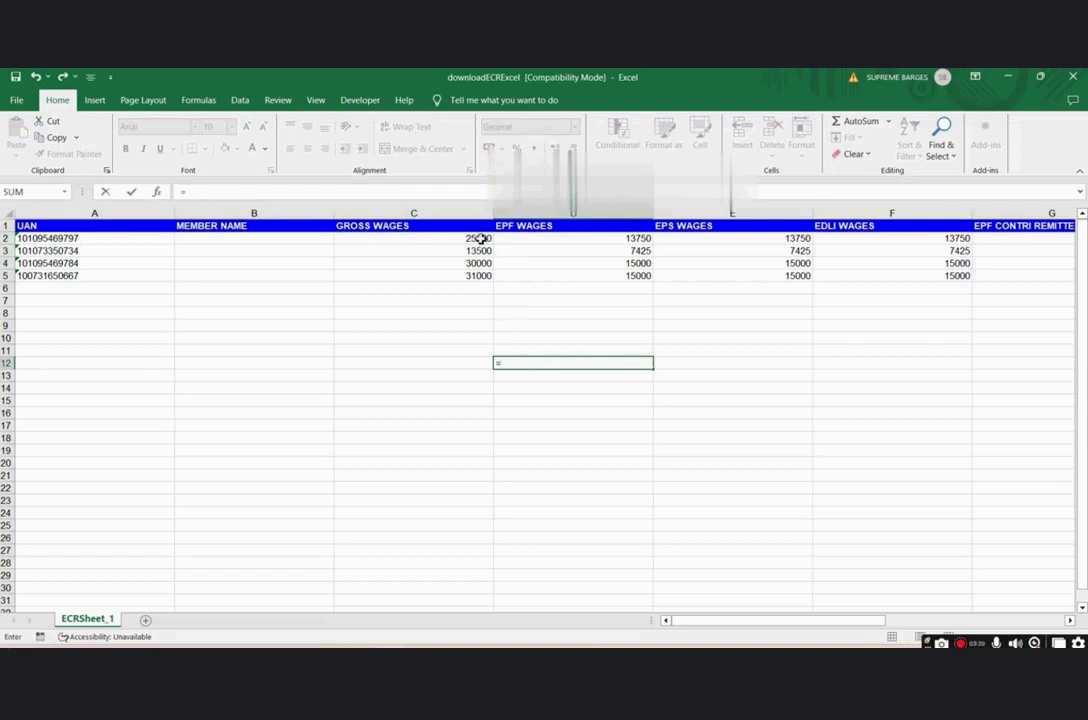
pyautogui.click(481, 239)
pyautogui.write('*55')
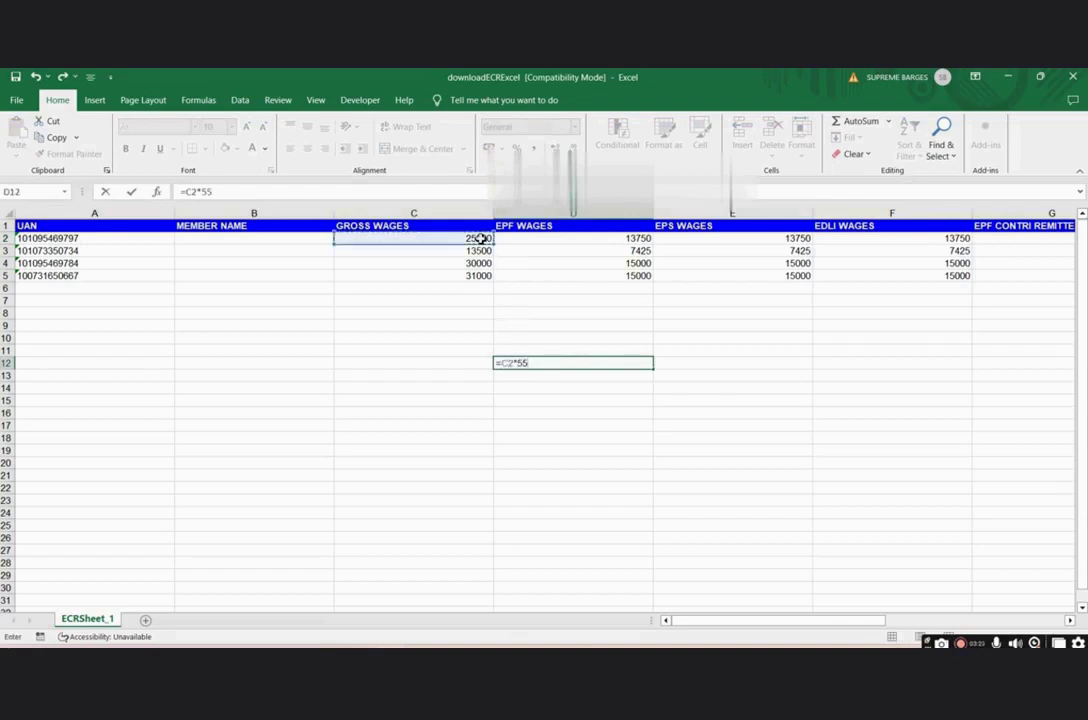
pyautogui.write('%')
pyautogui.press('Return')
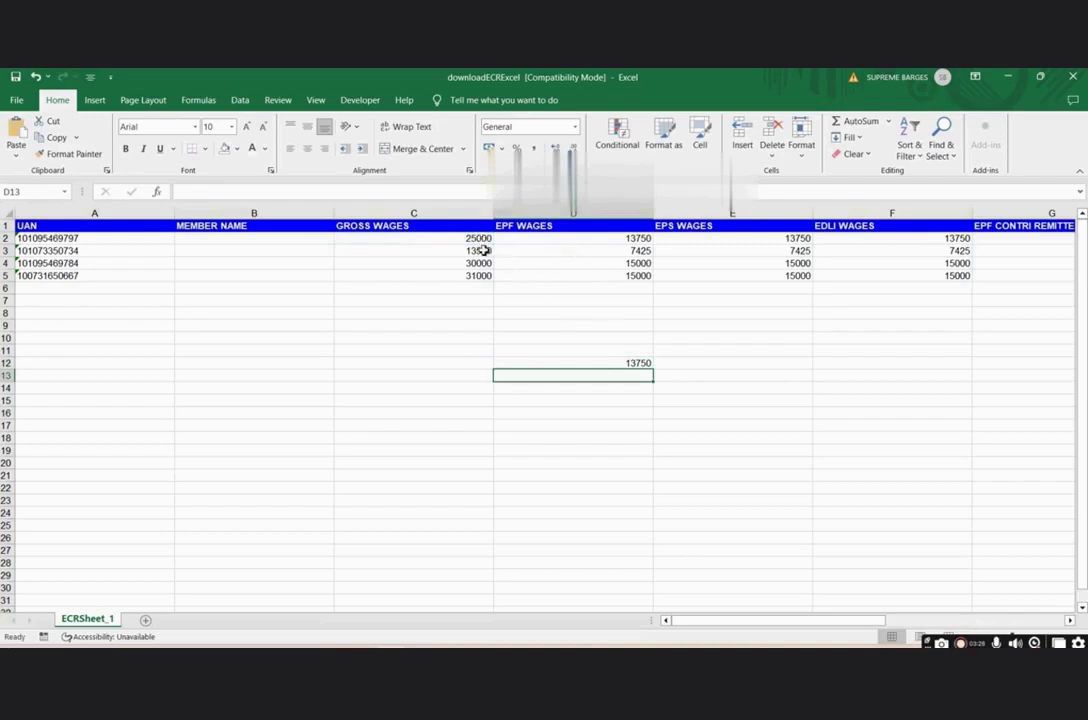
# - Compare the 13750 result with D2's EPF wages and check the EPS and EDLI wages
pyautogui.click(638, 240)
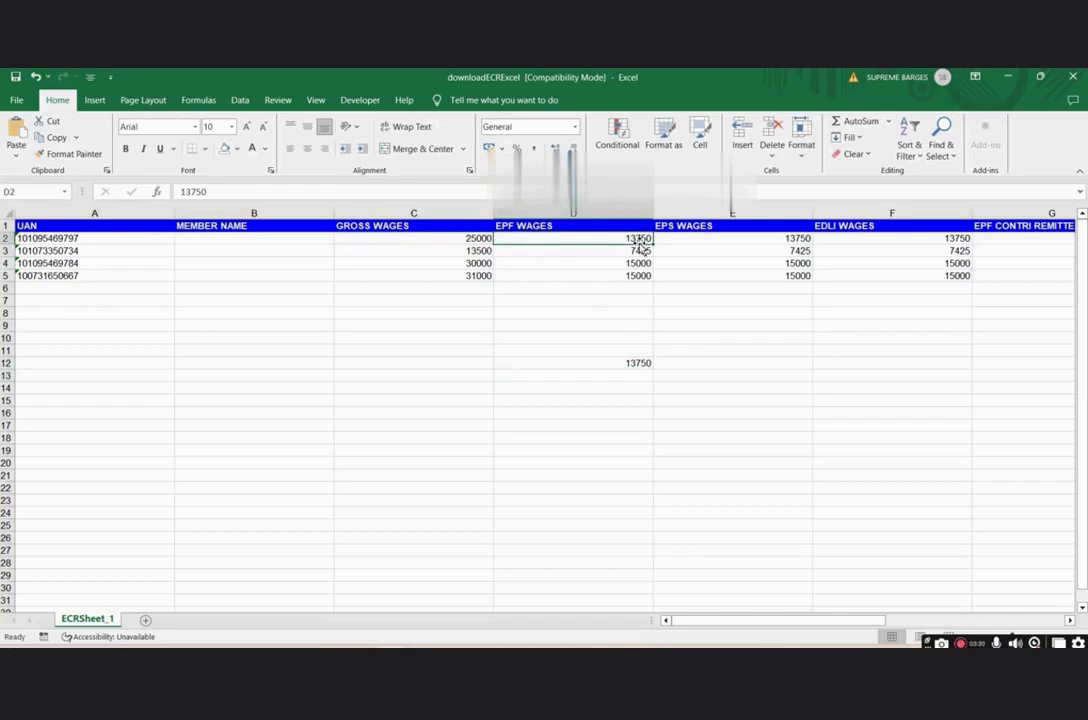
pyautogui.click(704, 240)
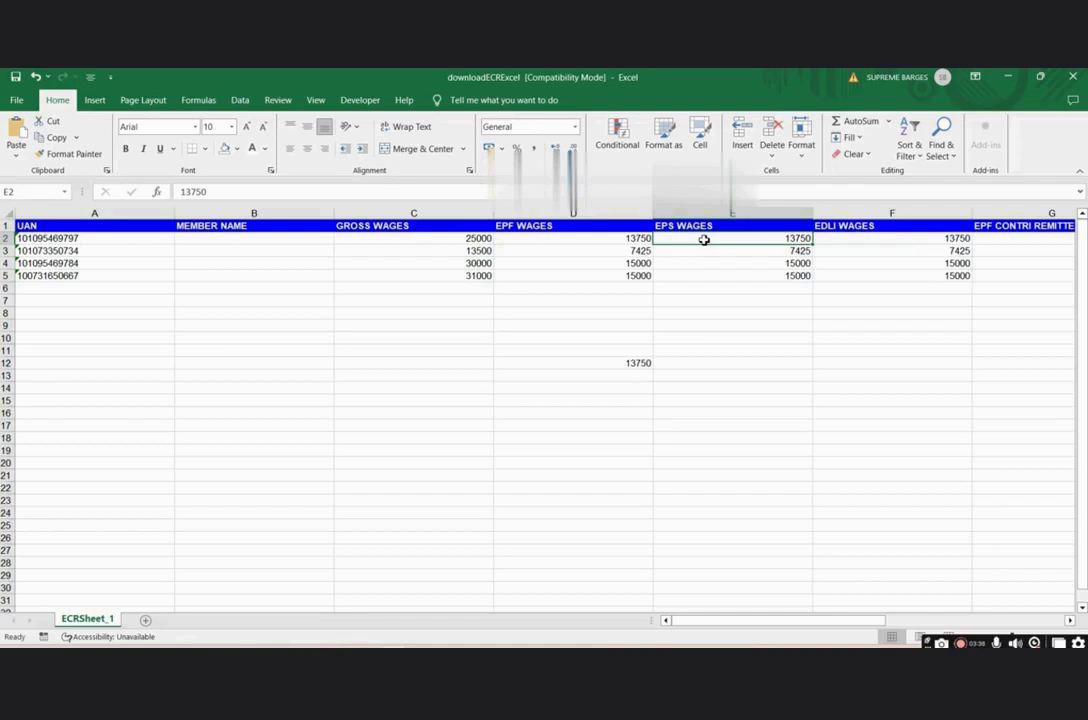
pyautogui.click(870, 250)
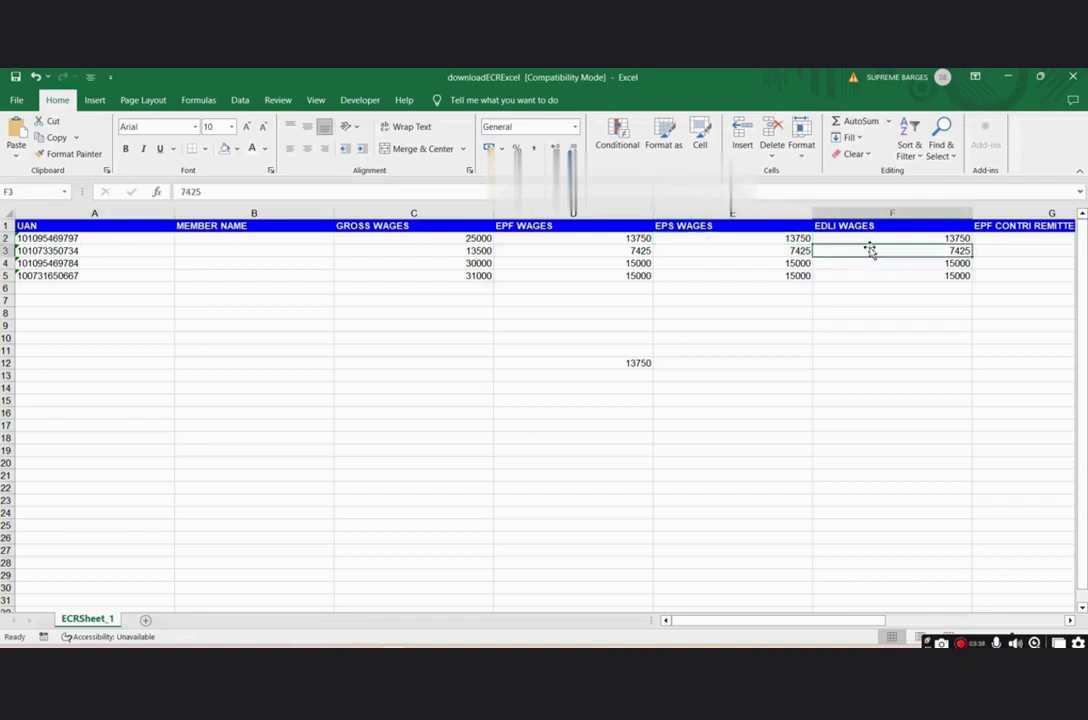
pyautogui.click(1069, 620)
pyautogui.click(1069, 620)
pyautogui.click(1069, 620)
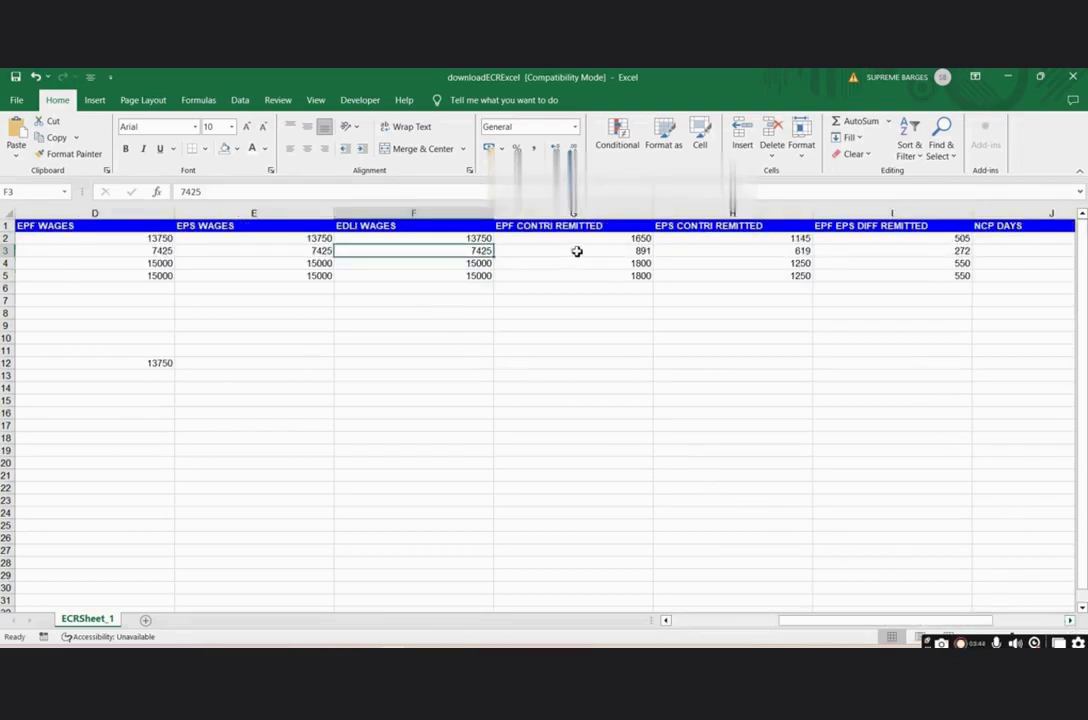
# - Enter =D2*12% in D13 and compare the 1650 result with the remitted EPF contribution
pyautogui.click(622, 240)
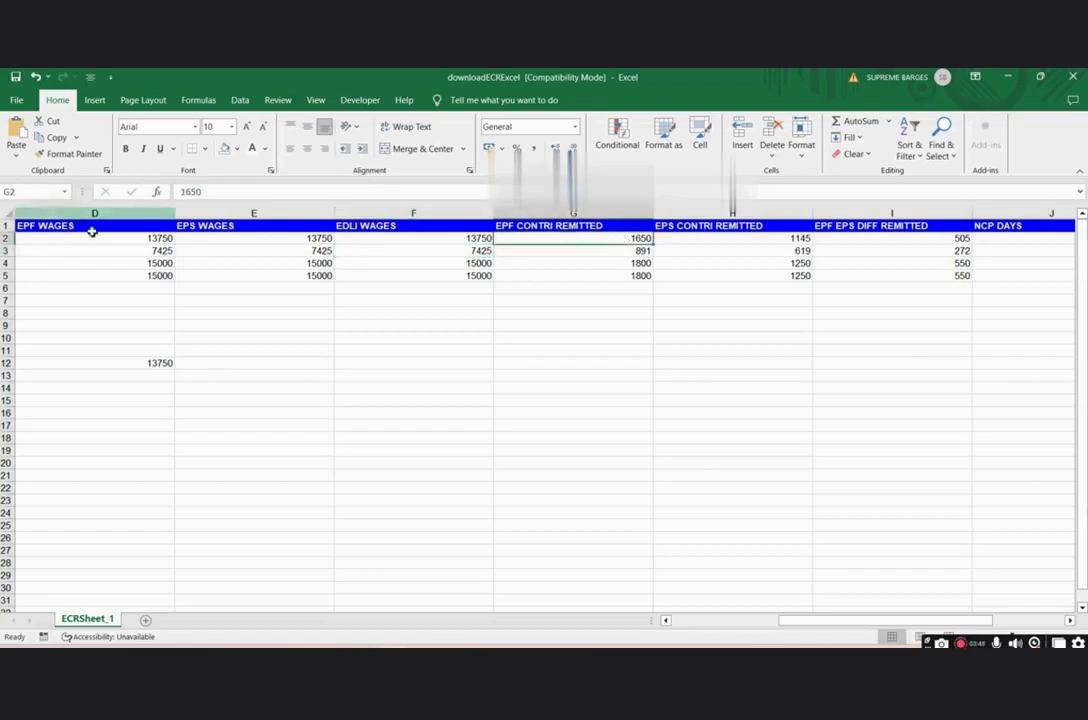
pyautogui.click(144, 241)
pyautogui.click(167, 377)
pyautogui.write('=')
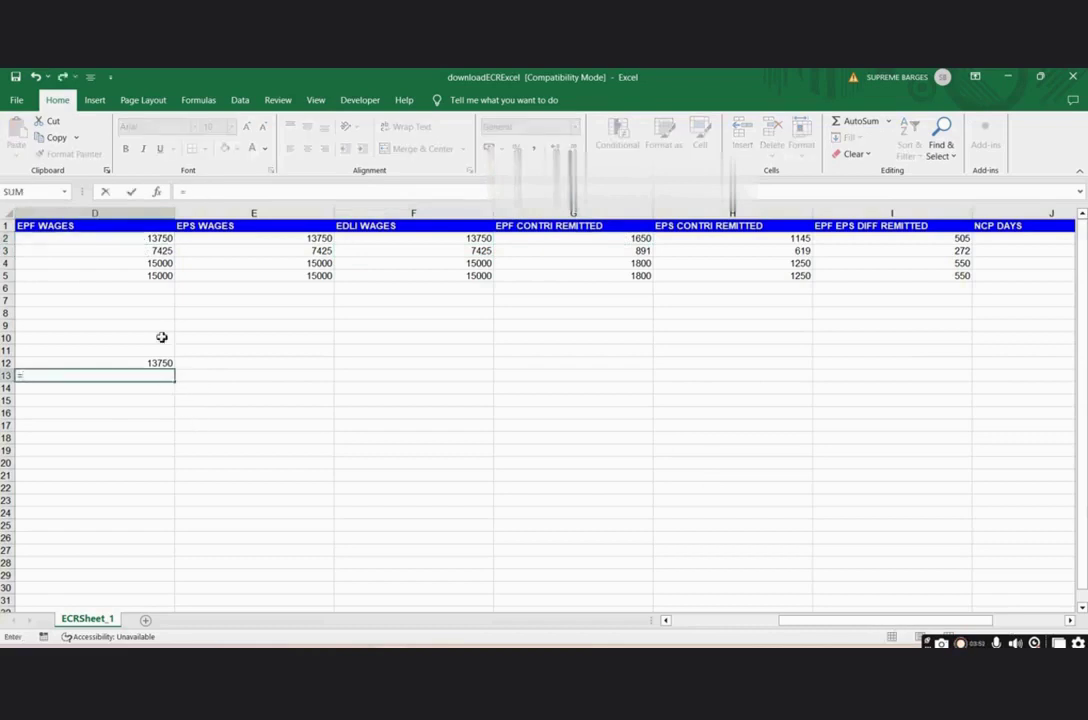
pyautogui.click(157, 239)
pyautogui.write('*')
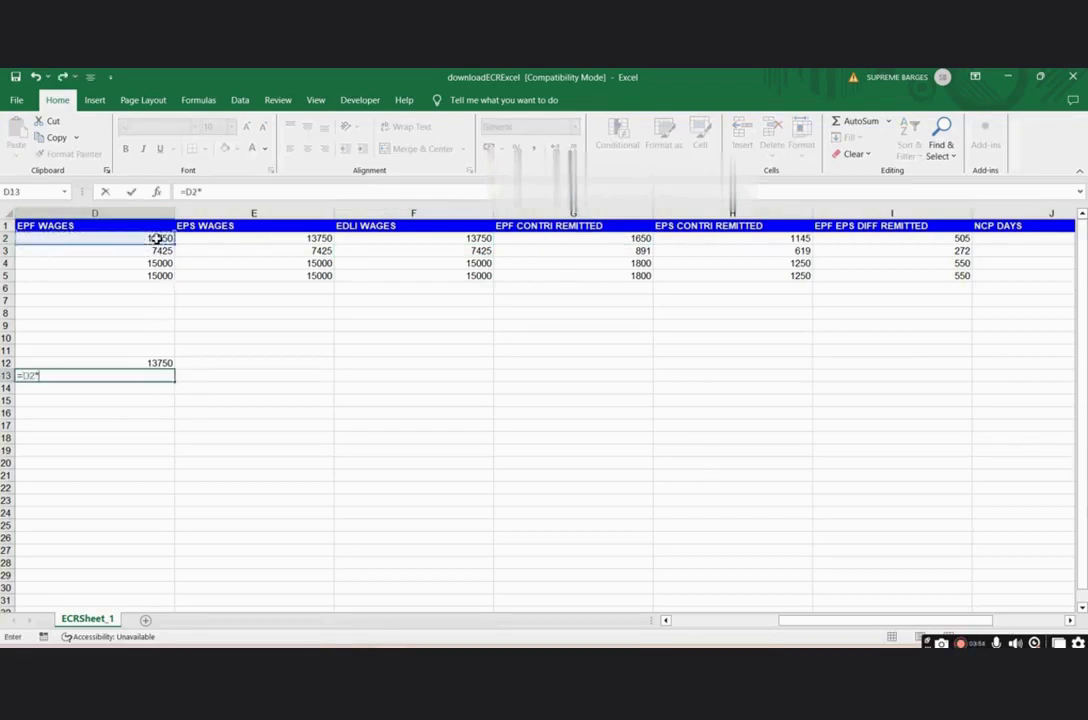
pyautogui.write('12%')
pyautogui.press('Return')
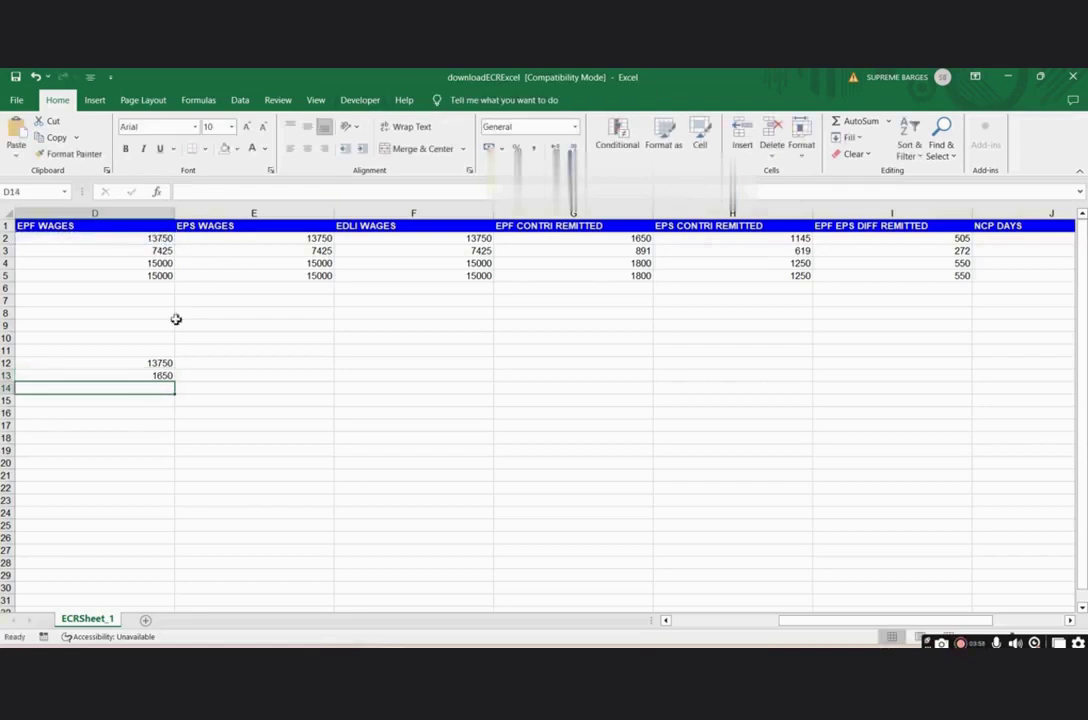
pyautogui.click(143, 376)
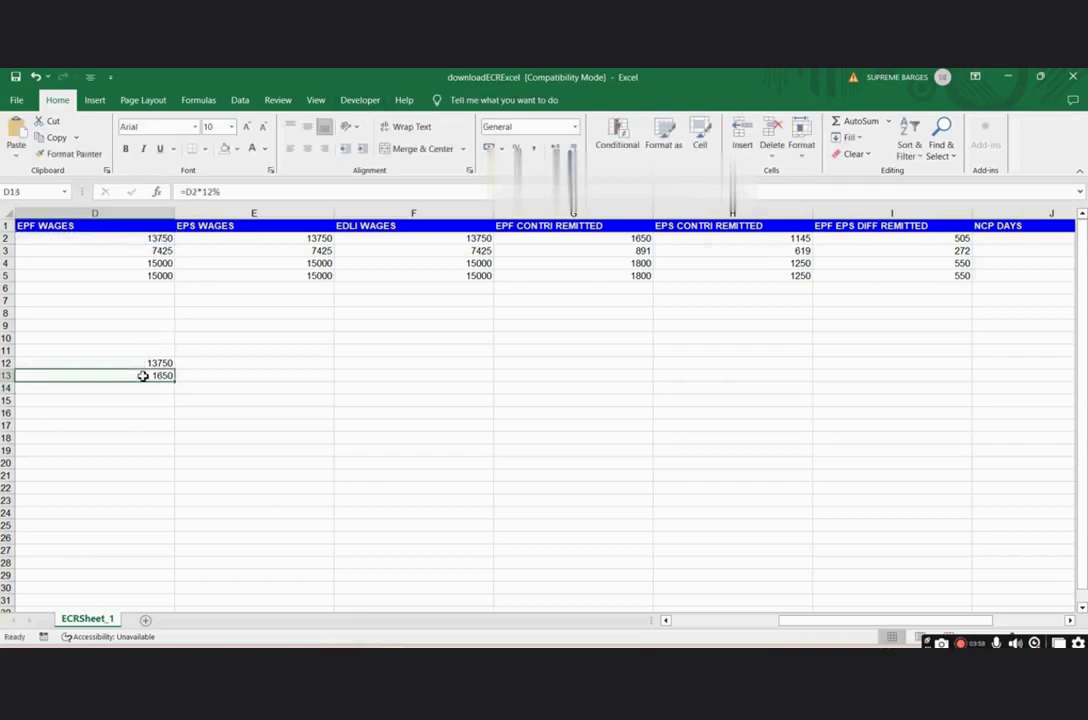
pyautogui.click(594, 241)
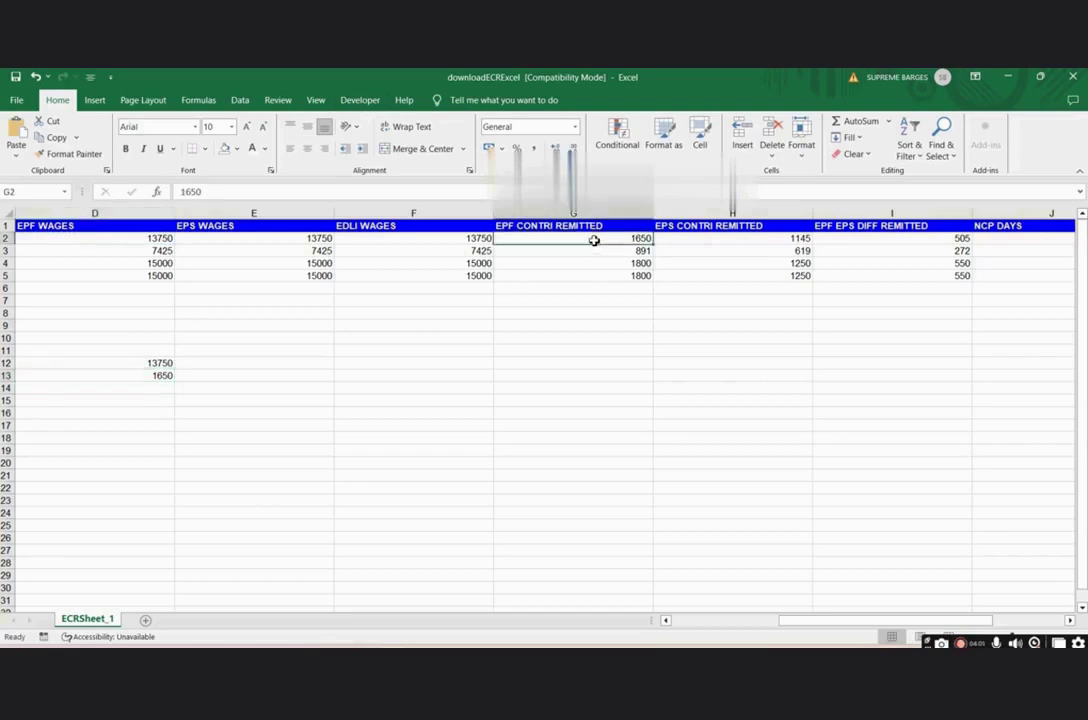
pyautogui.click(752, 241)
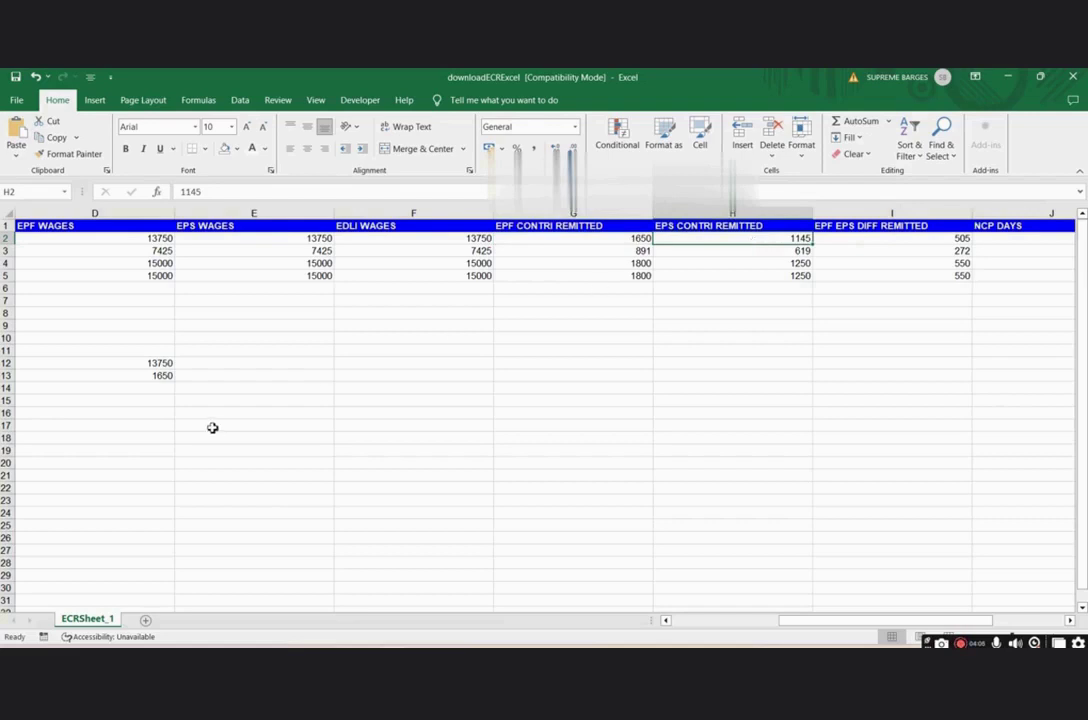
# - Enter =D2*8.33% in D14 and compare 1145.375 with the remitted EPS contribution and difference
pyautogui.click(160, 388)
pyautogui.write('=')
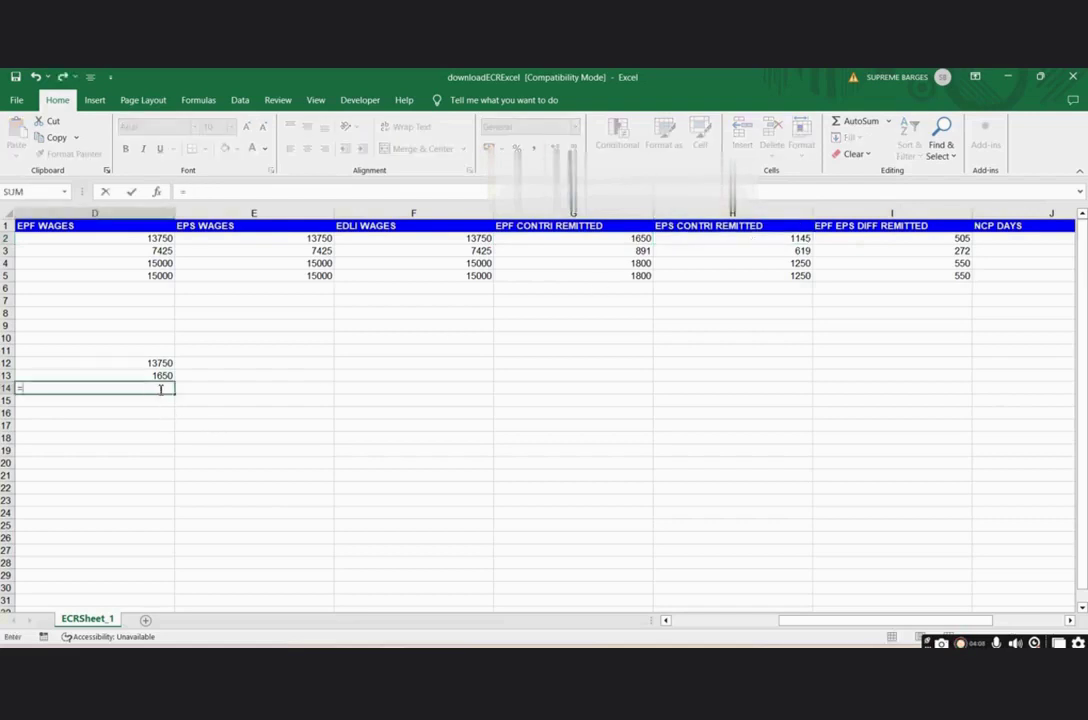
pyautogui.click(160, 240)
pyautogui.write('*')
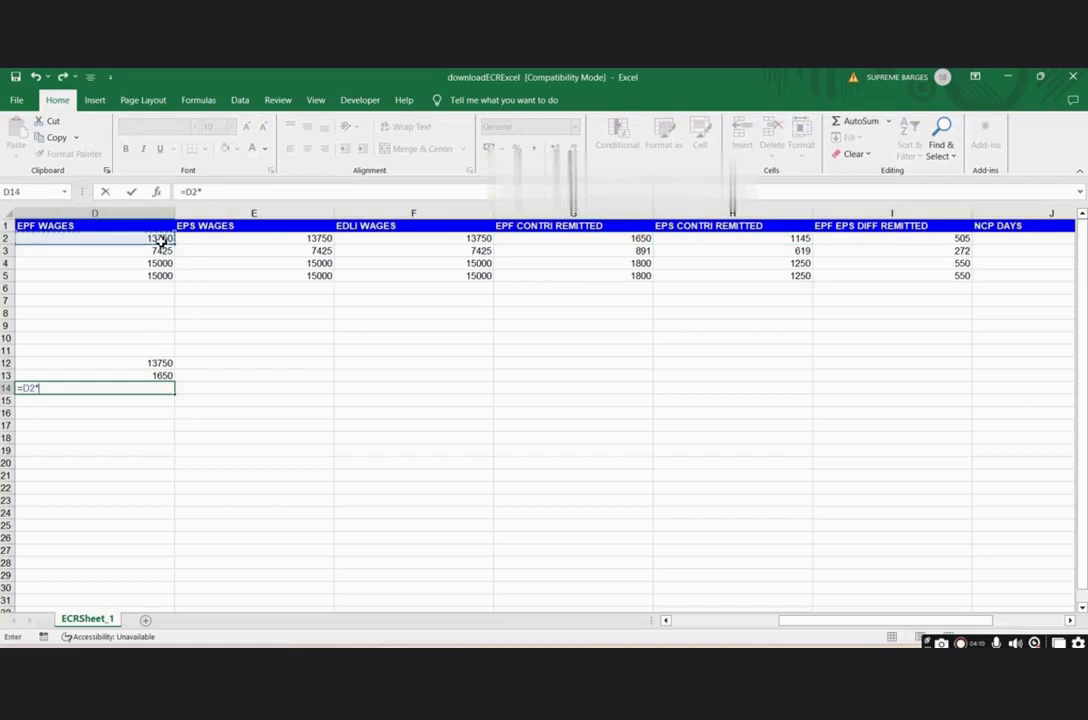
pyautogui.write('8.33%')
pyautogui.press('Return')
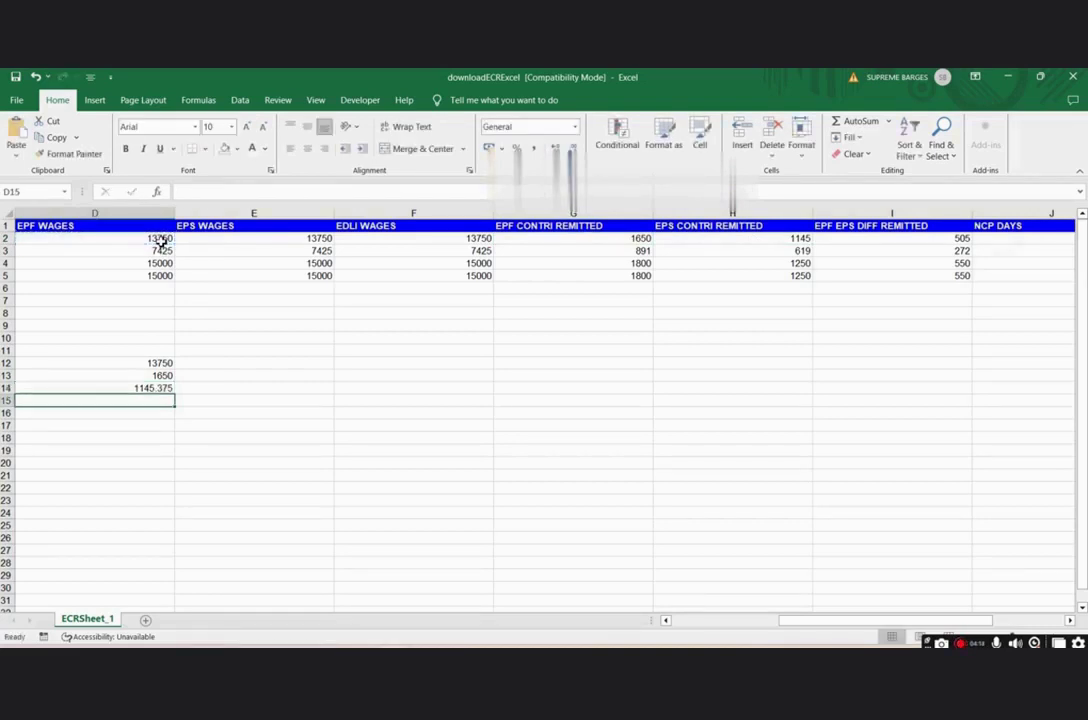
pyautogui.click(147, 390)
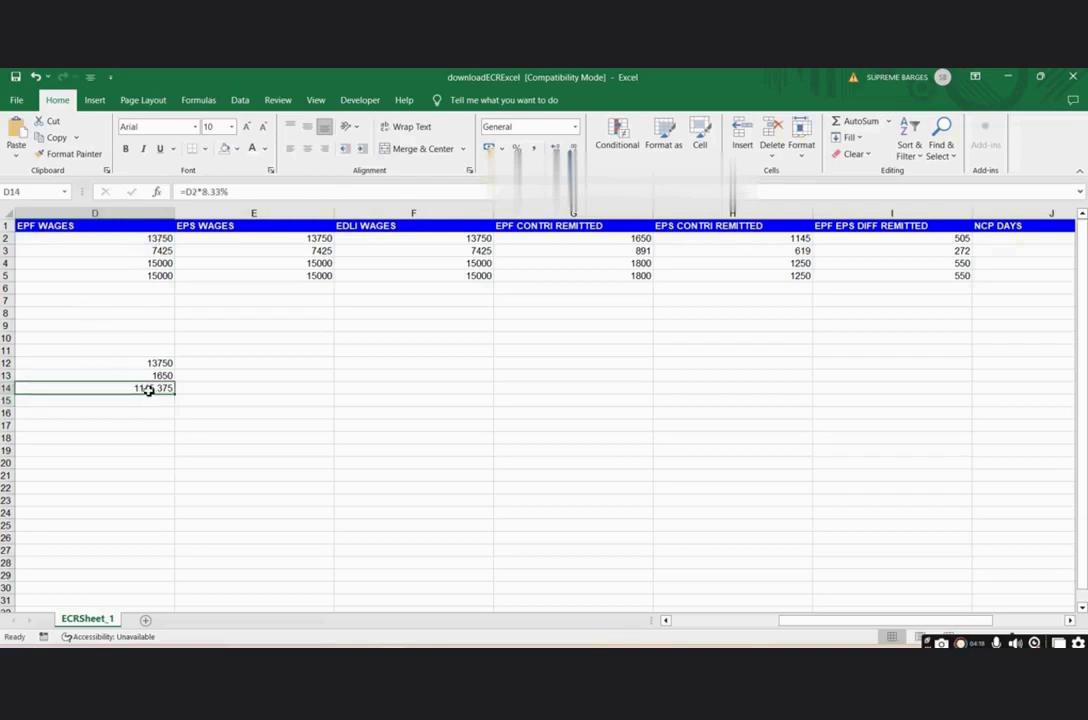
pyautogui.click(634, 238)
pyautogui.click(773, 237)
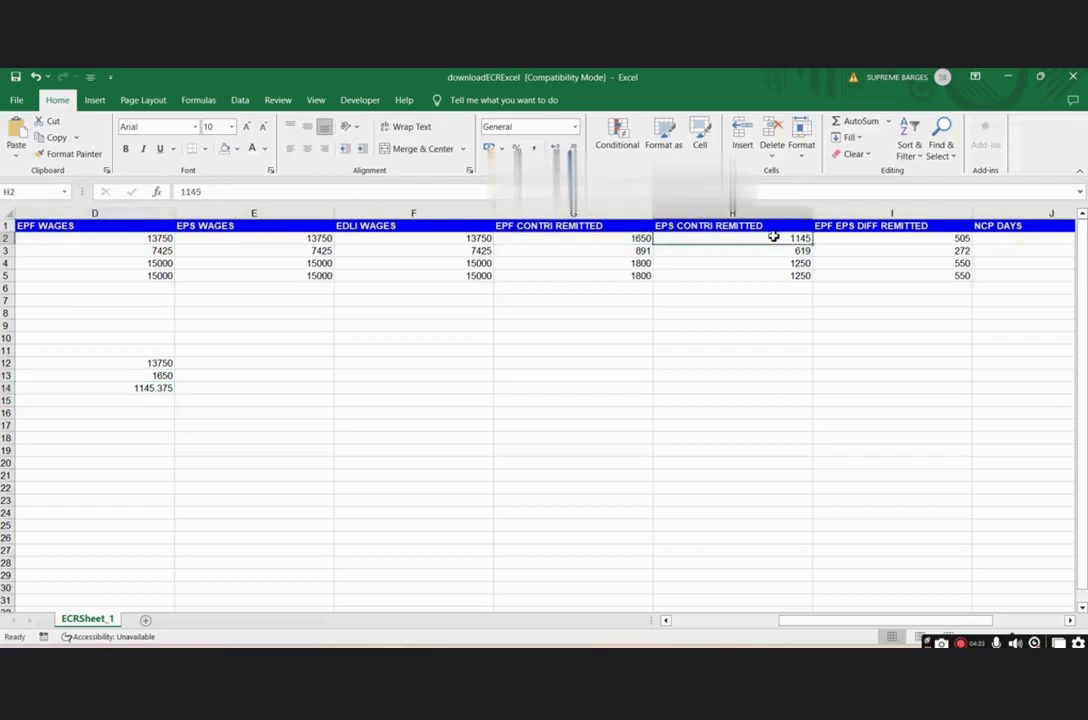
pyautogui.click(929, 241)
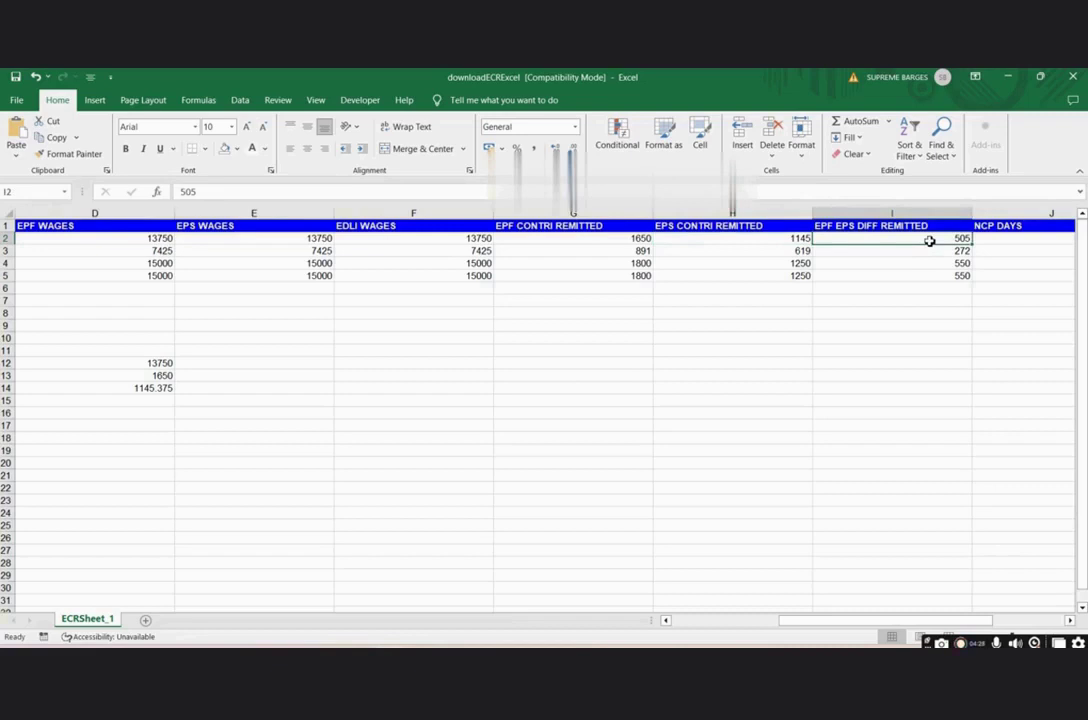
# - Check the NCP DAYS and REFUND OF ADVANCES values further right in the sheet
pyautogui.click(1069, 620)
pyautogui.click(1069, 620)
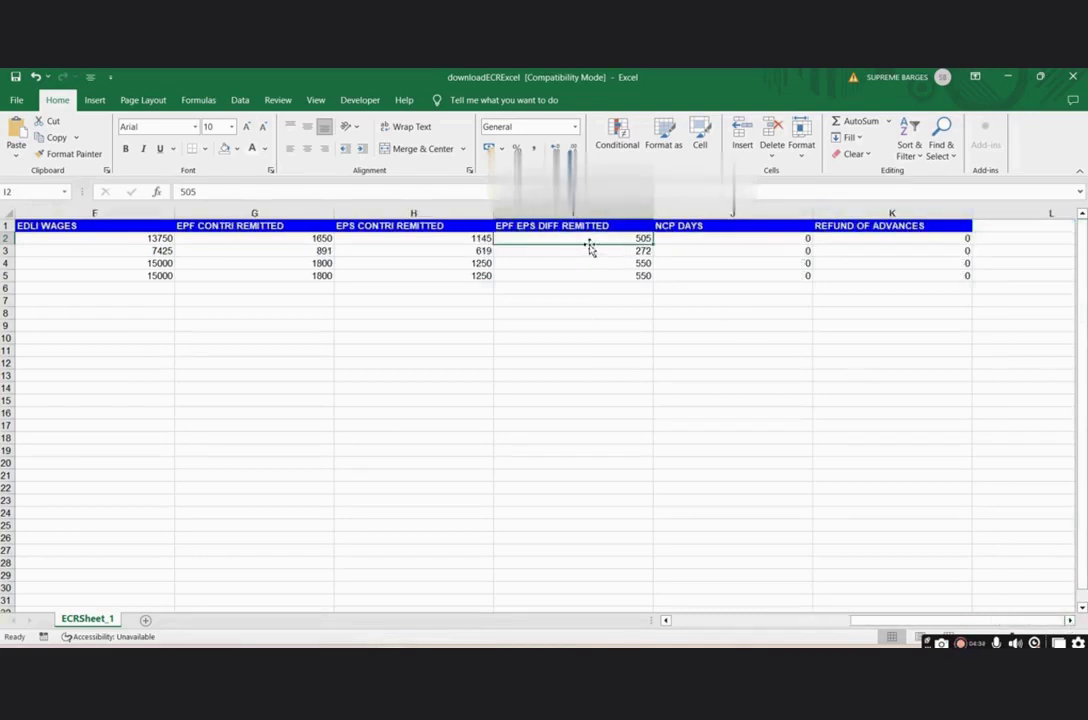
pyautogui.click(726, 239)
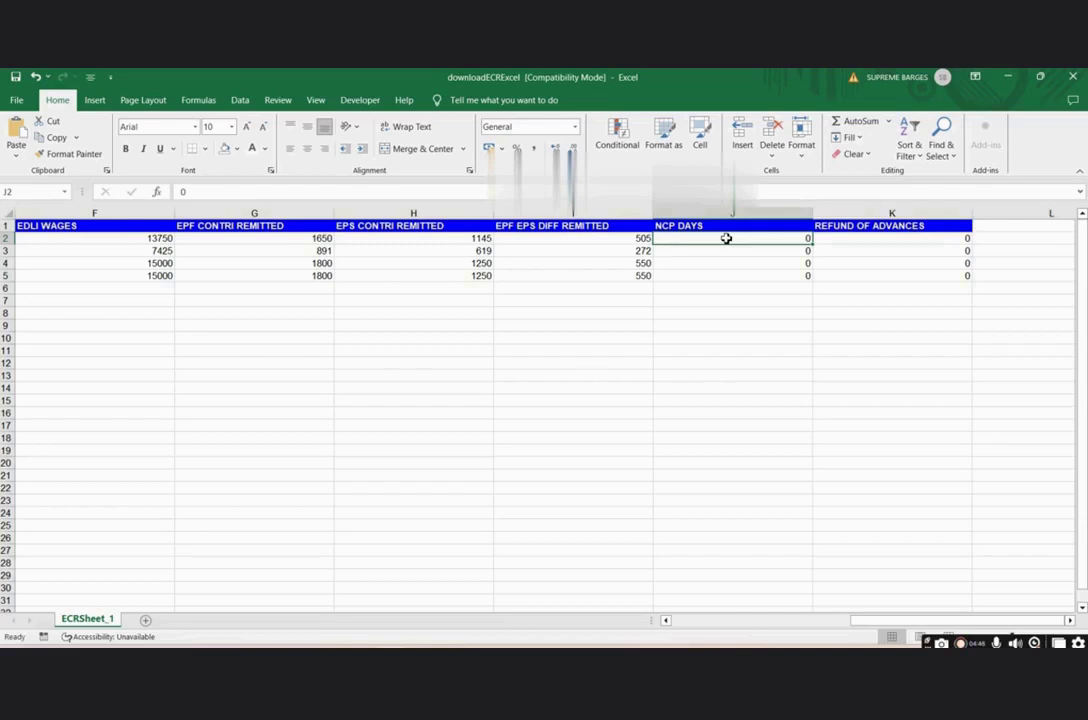
pyautogui.click(887, 242)
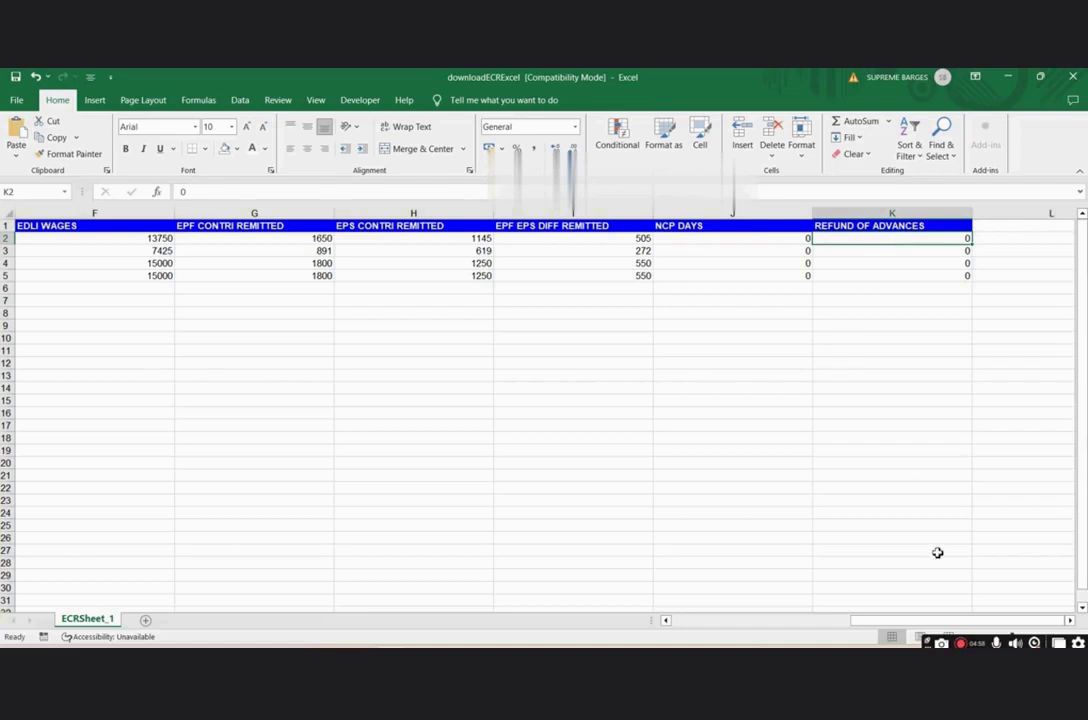
pyautogui.moveTo(895, 625); pyautogui.dragTo(697, 636)
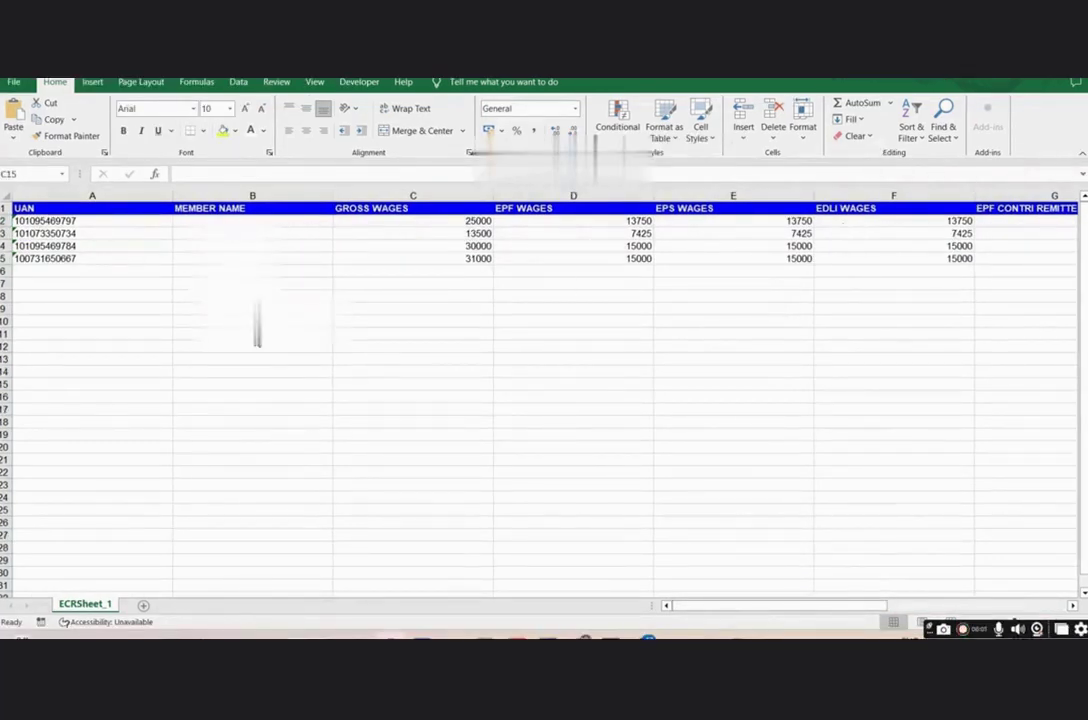
# - Delete header row 1 from the ECR sheet
pyautogui.click(5, 208)
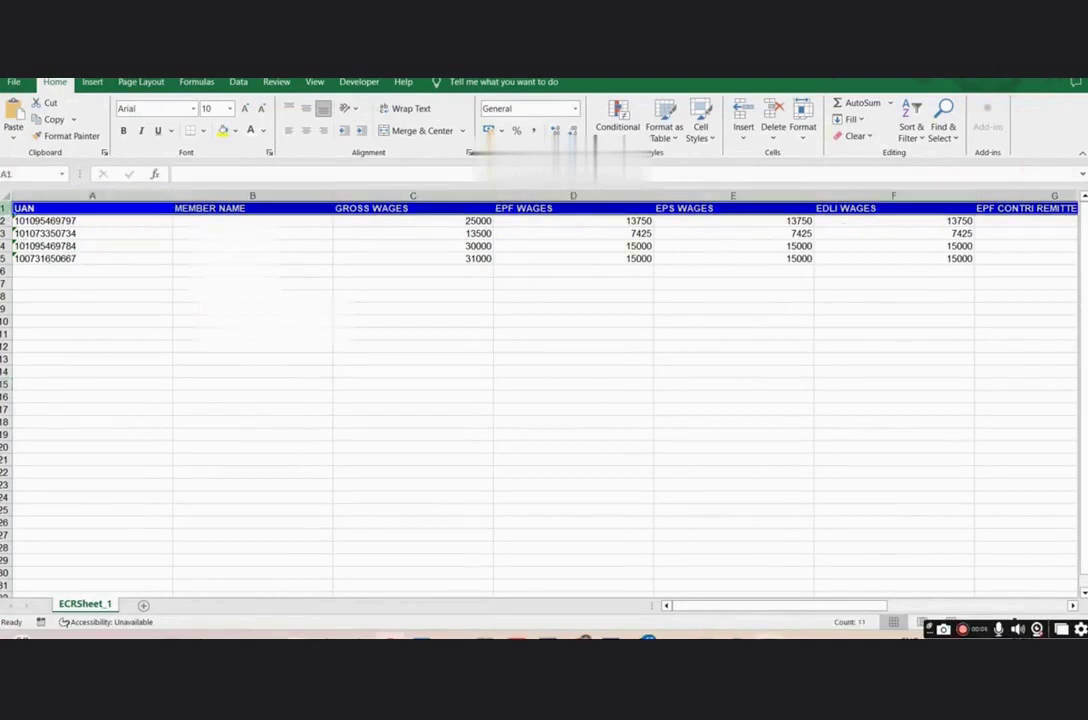
pyautogui.rightClick(5, 208)
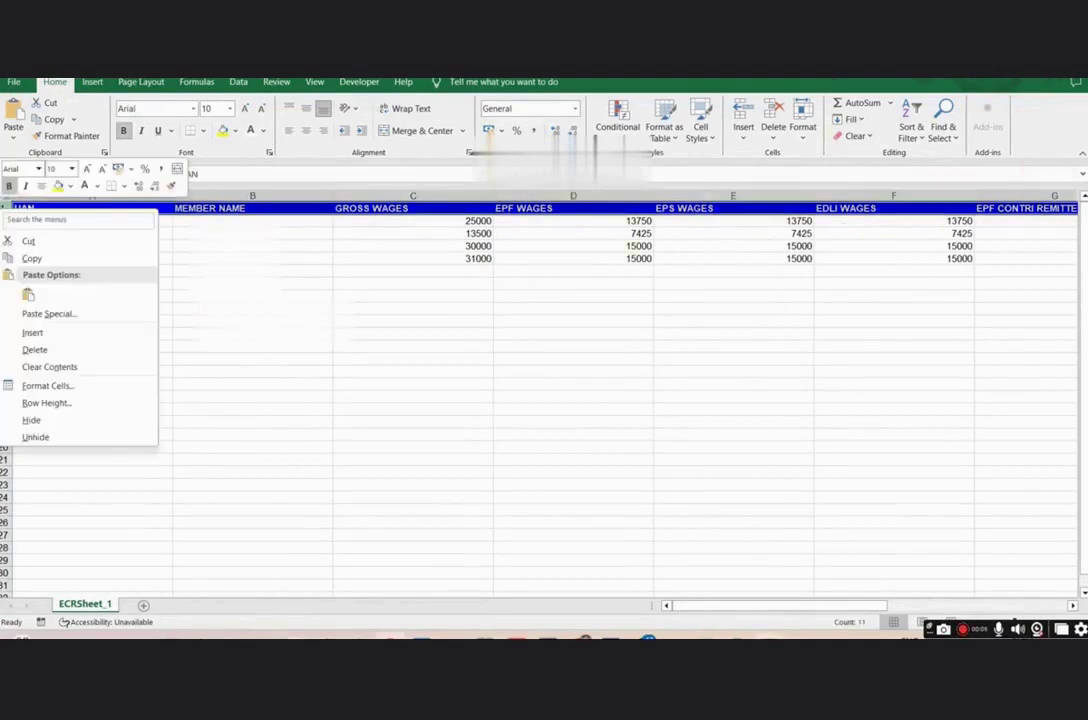
pyautogui.click(35, 349)
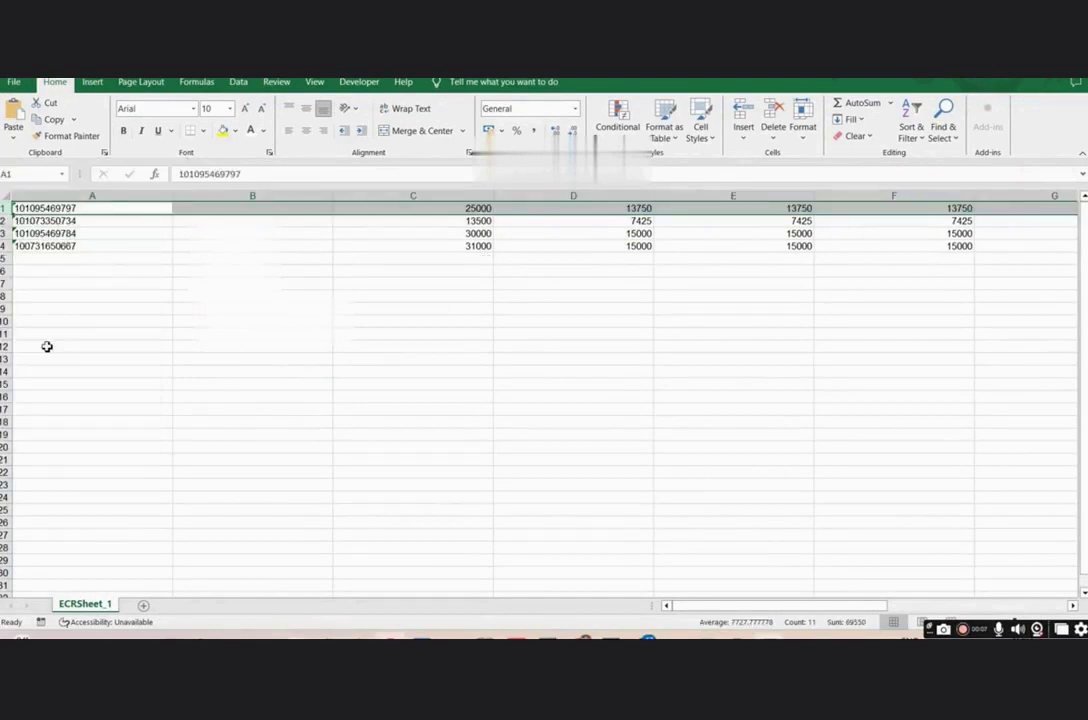
# - Save the sheet as CSV (MS-DOS) in the APRIL 2024 folder
pyautogui.click(13, 83)
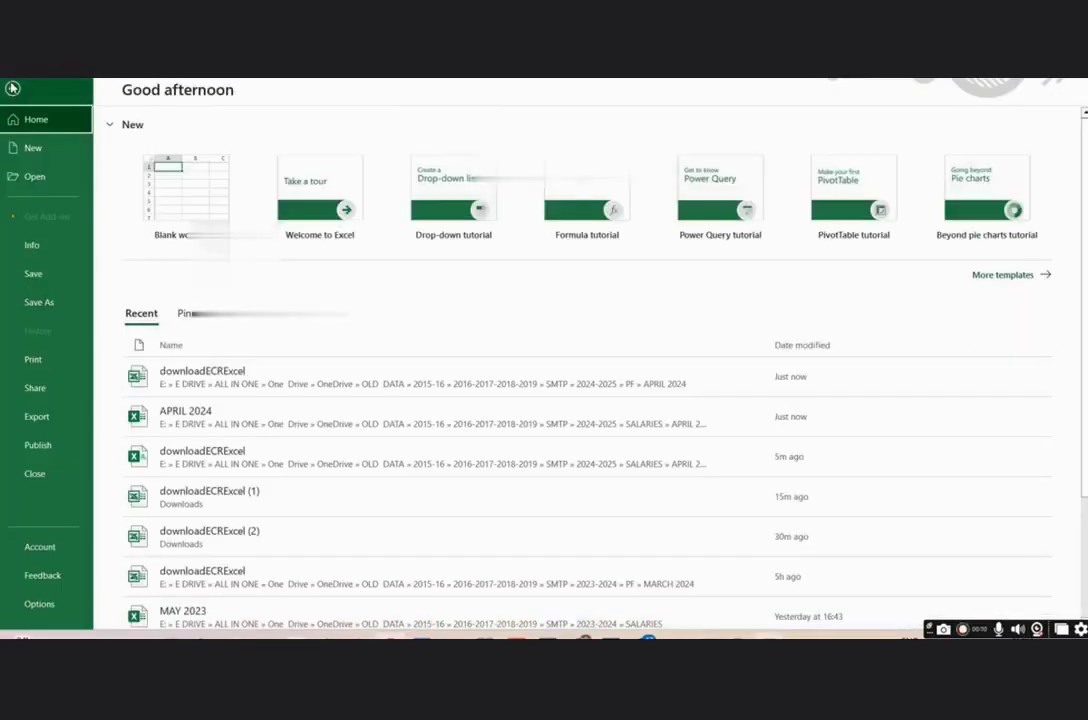
pyautogui.click(33, 303)
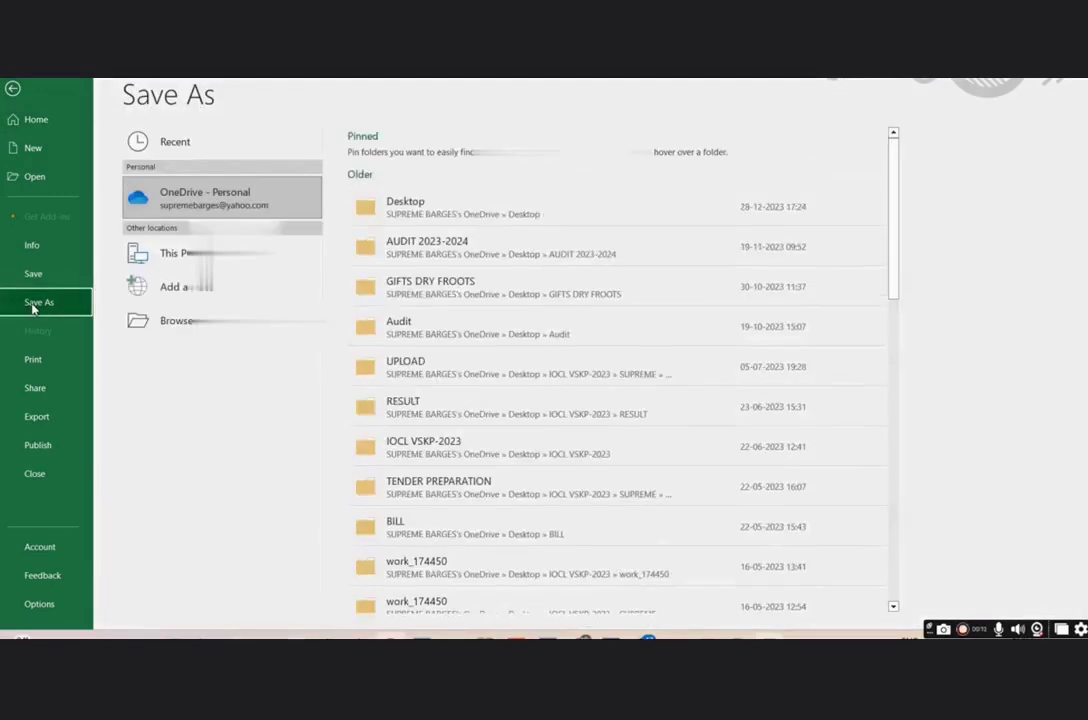
pyautogui.click(170, 253)
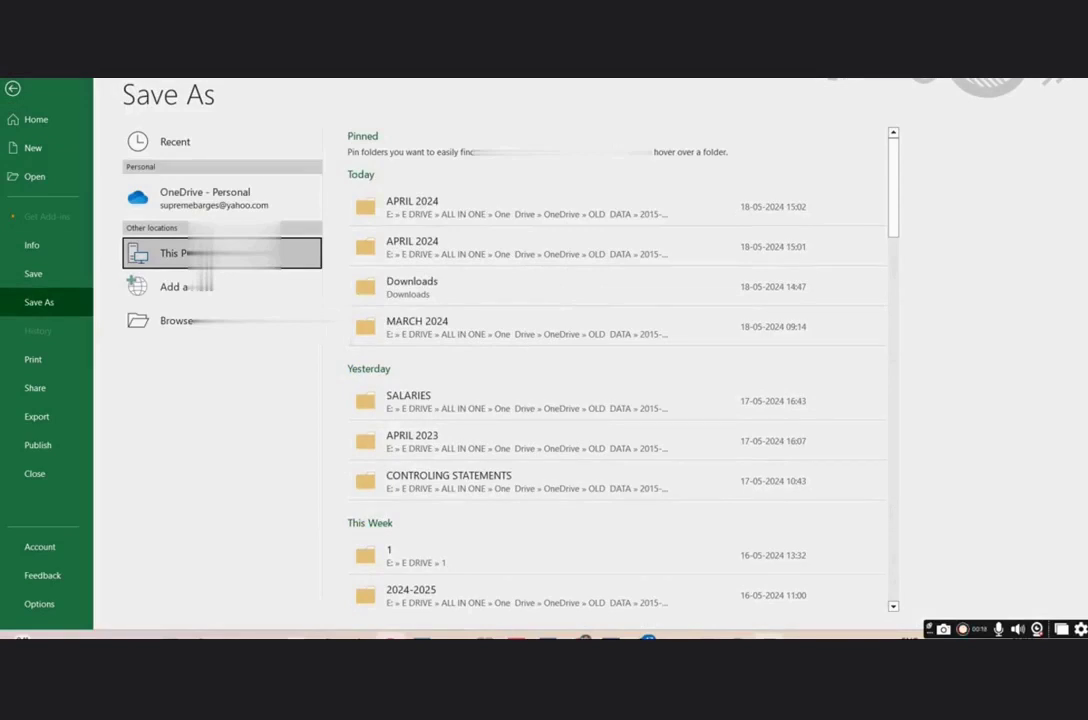
pyautogui.click(421, 206)
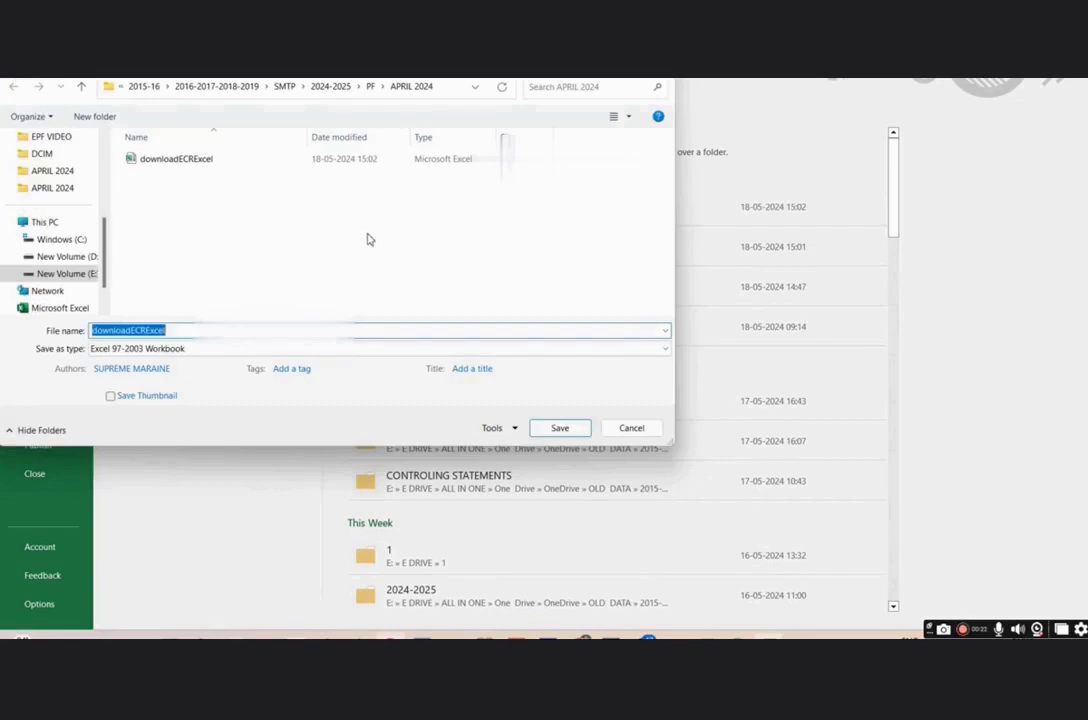
pyautogui.click(177, 350)
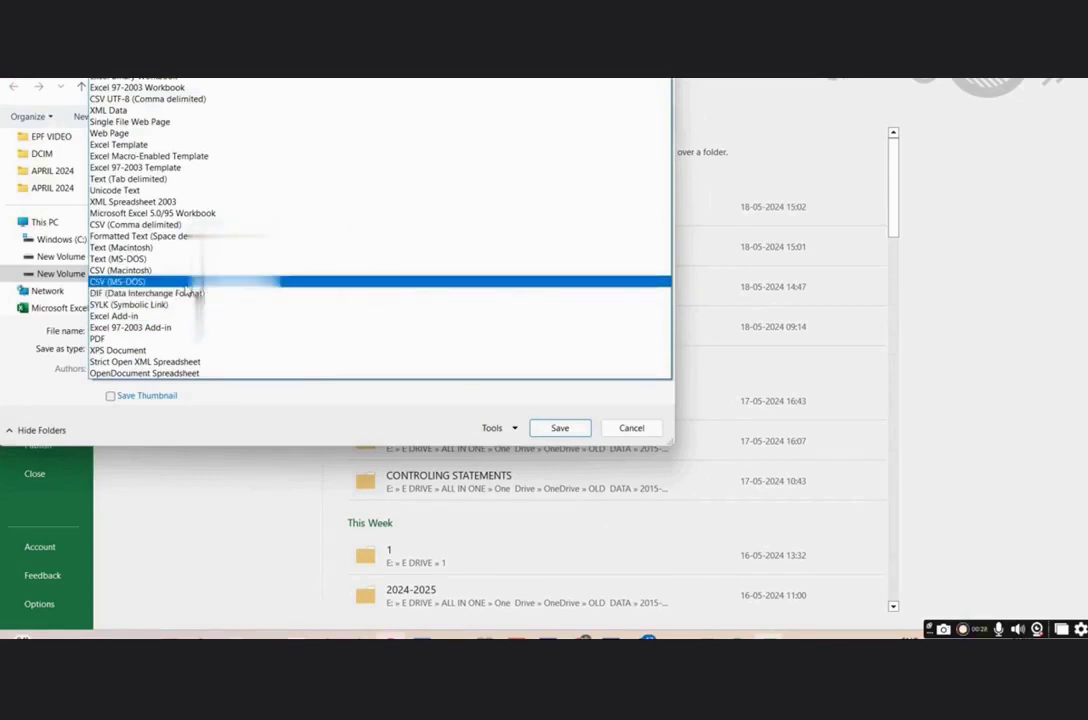
pyautogui.click(186, 285)
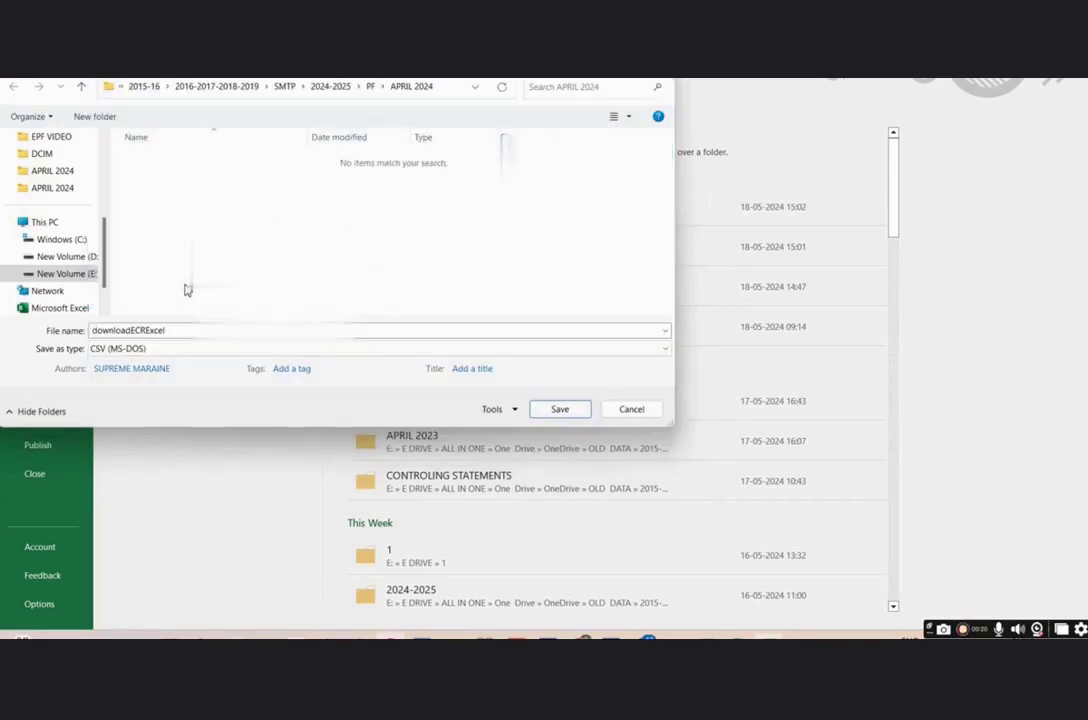
pyautogui.click(555, 409)
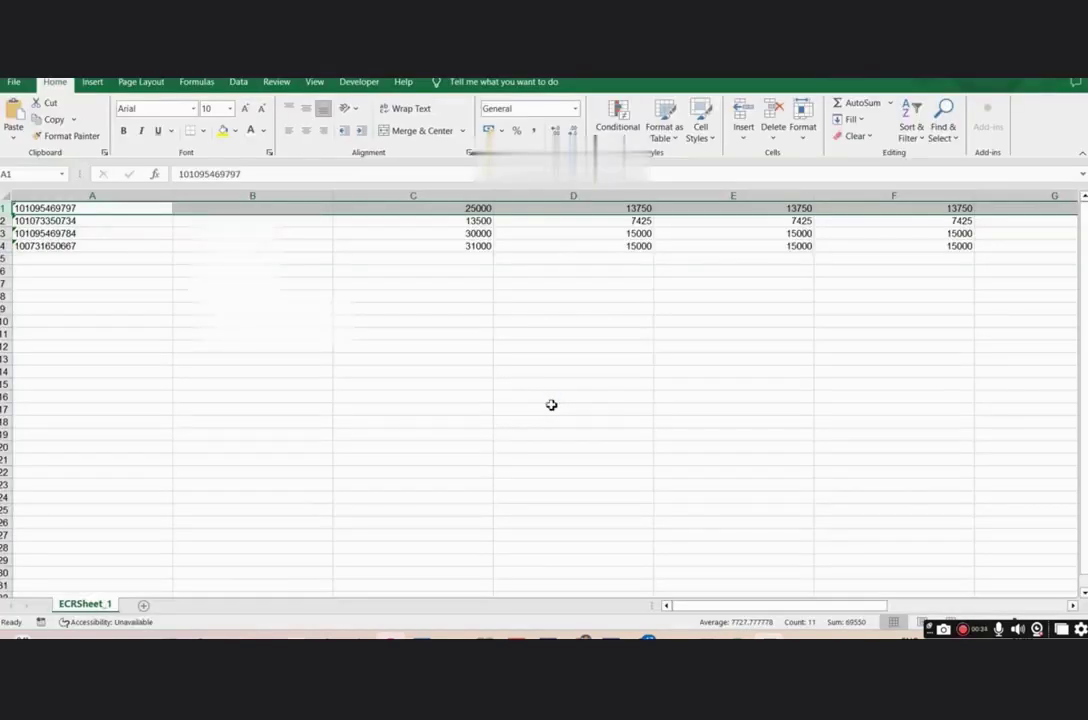
# - Open the downloadECRExcel CSV from the APRIL 2024 folder in Notepad via Open with
pyautogui.moveTo(660, 638)
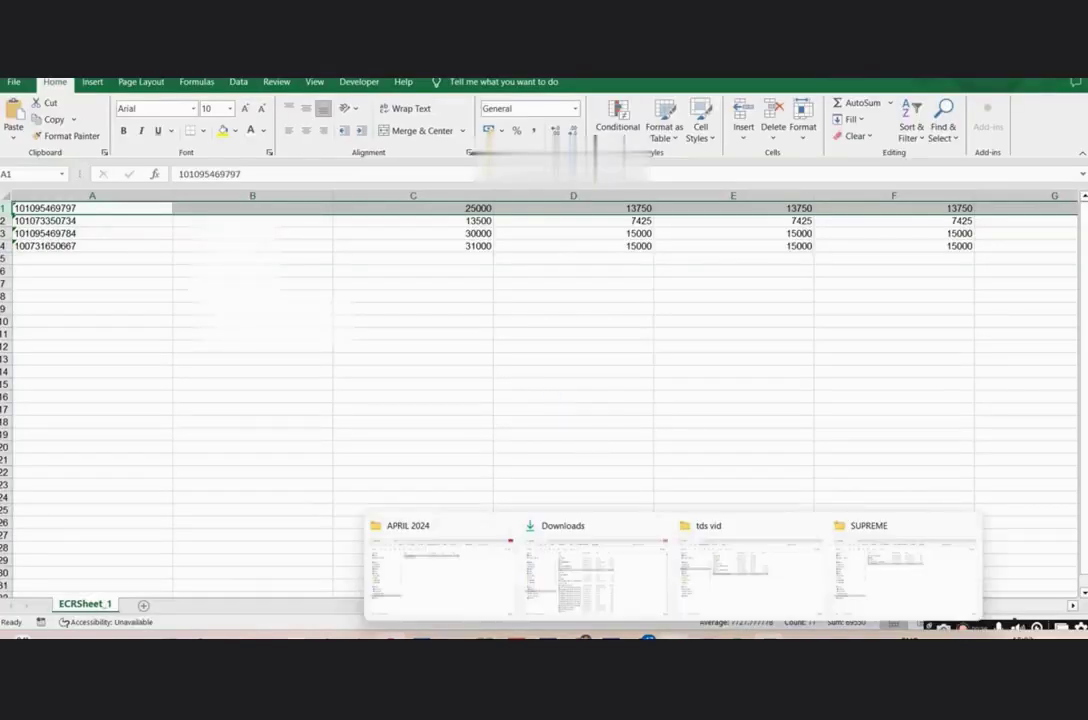
pyautogui.click(478, 576)
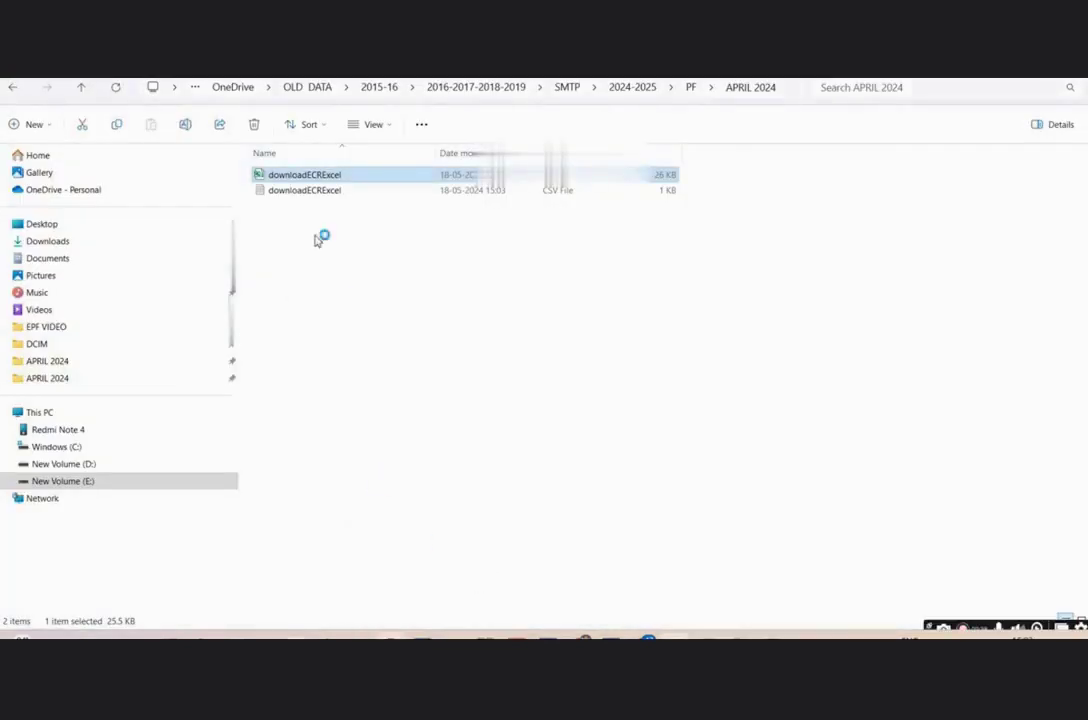
pyautogui.click(308, 192)
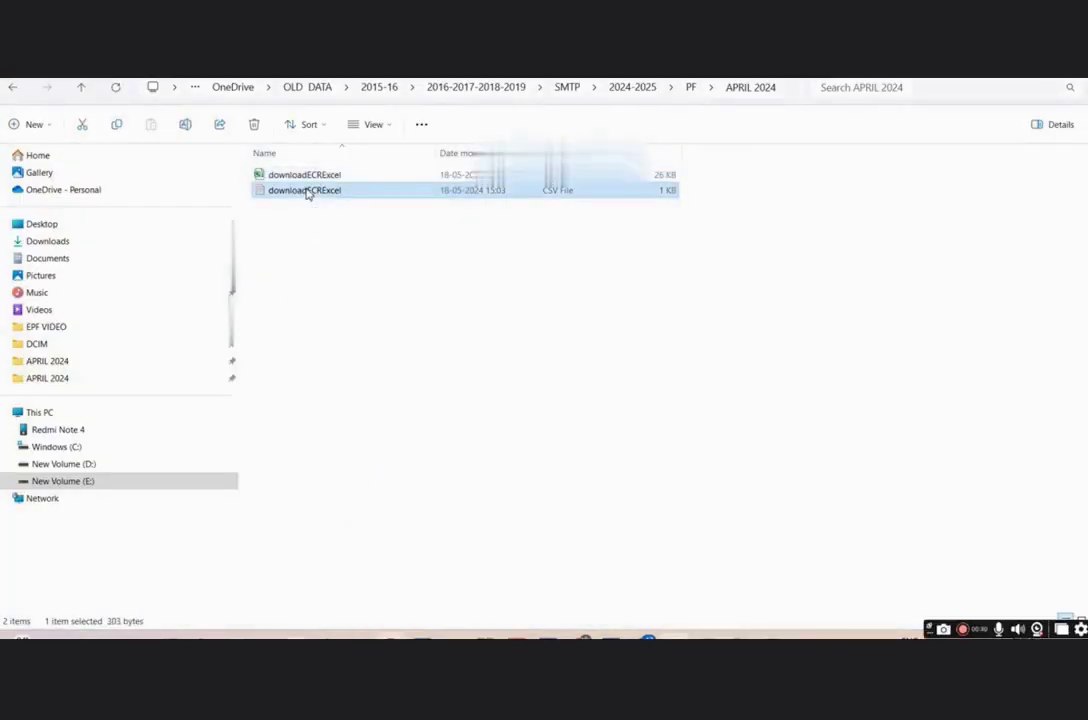
pyautogui.click(308, 192)
pyautogui.click(308, 270)
pyautogui.click(284, 231)
pyautogui.click(263, 194)
pyautogui.rightClick(263, 194)
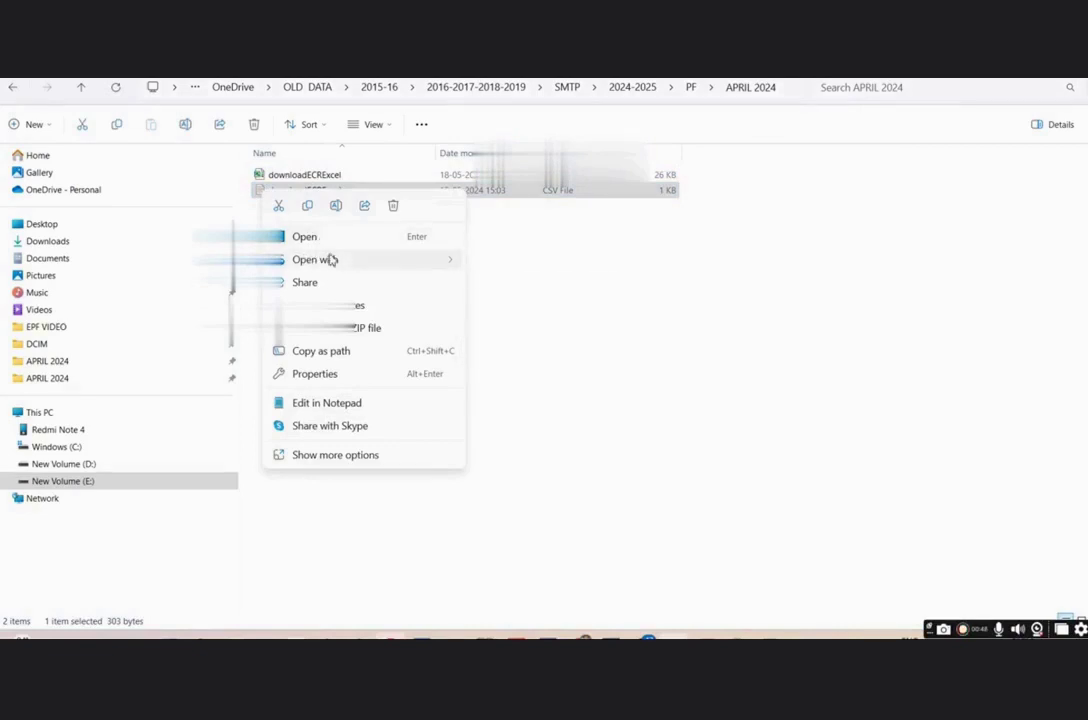
pyautogui.moveTo(335, 262)
pyautogui.click(493, 285)
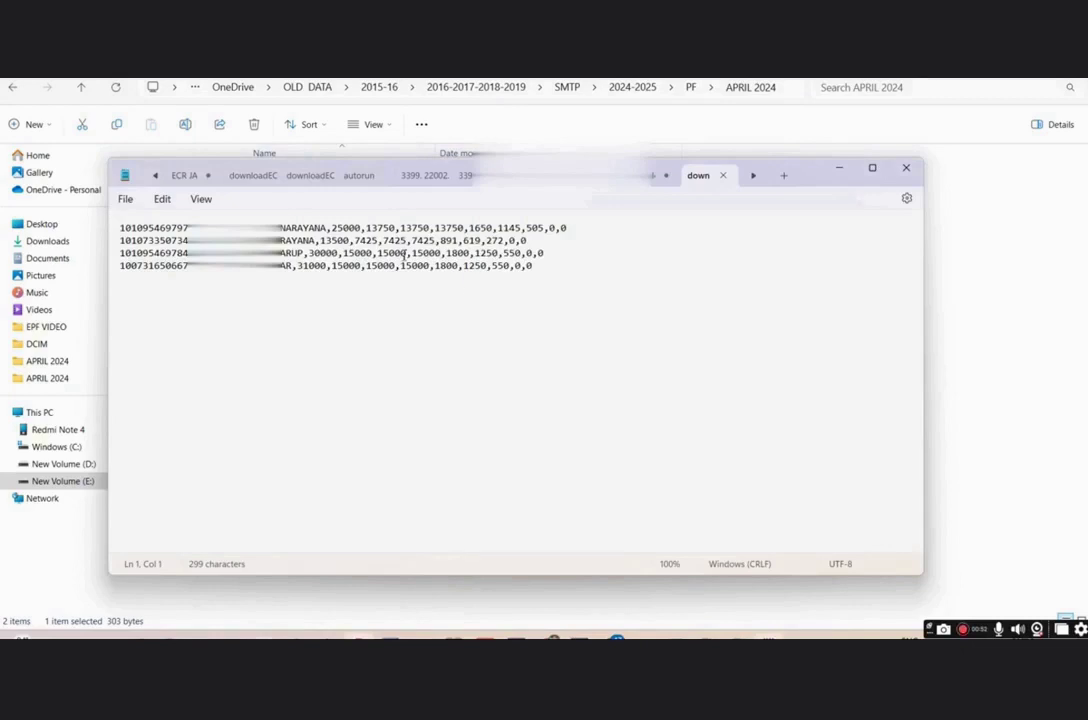
# - Replace every separator in the ECR text with #~# using Replace All
pyautogui.click(364, 230)
pyautogui.hotkey('ctrl', 'h')
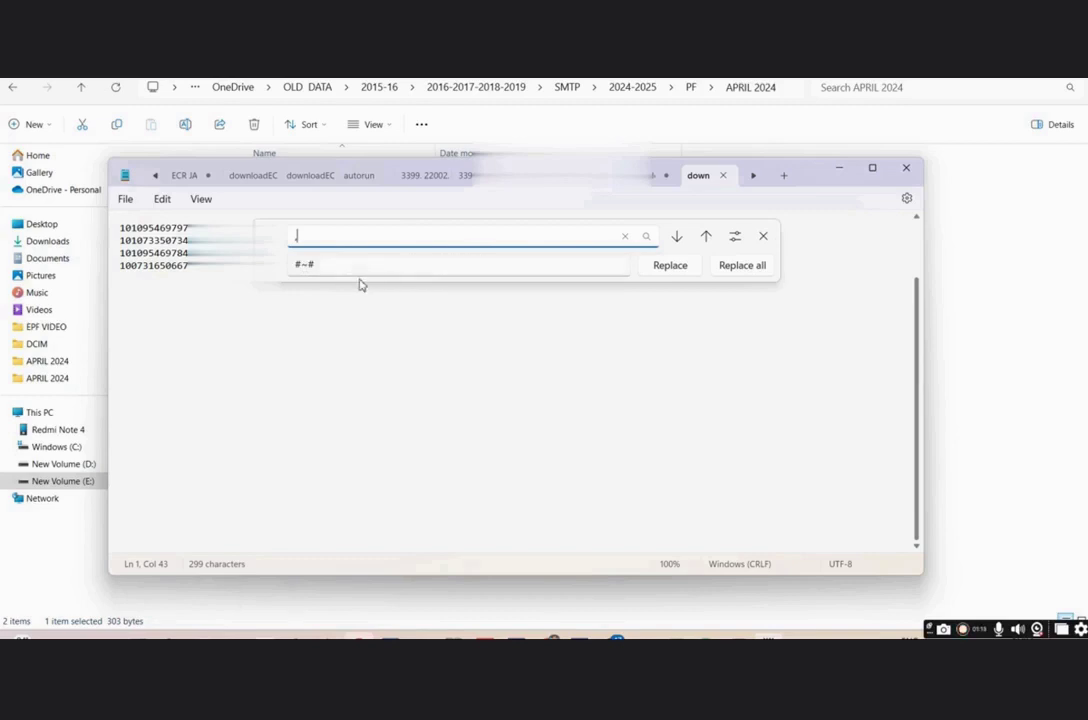
pyautogui.click(755, 266)
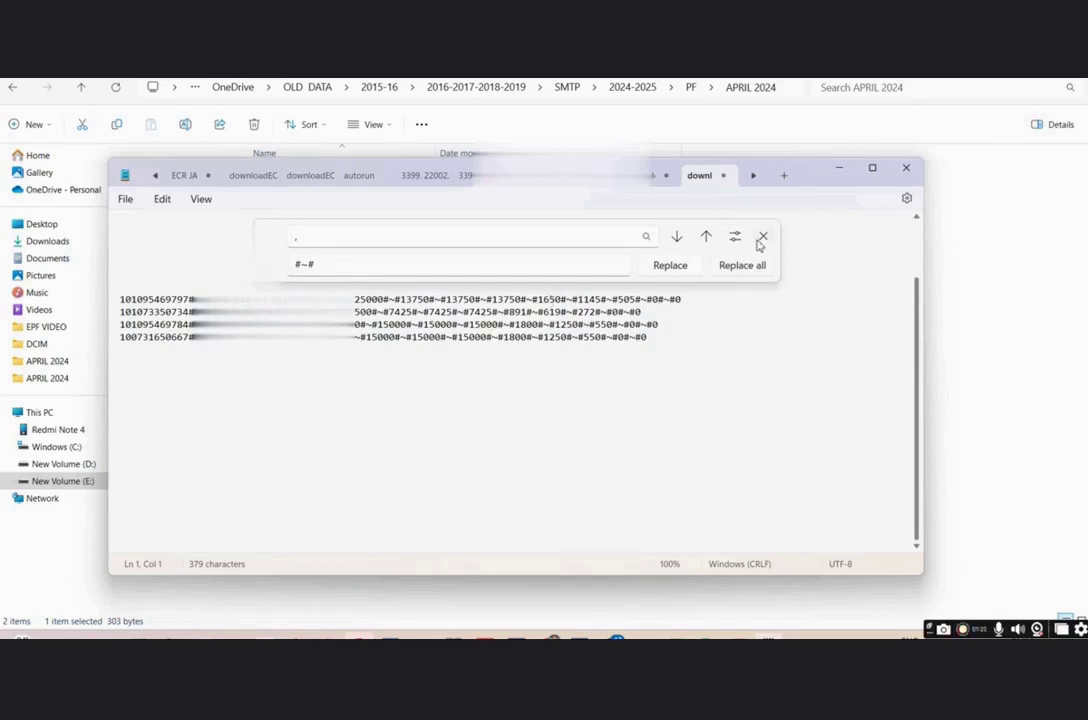
pyautogui.click(762, 237)
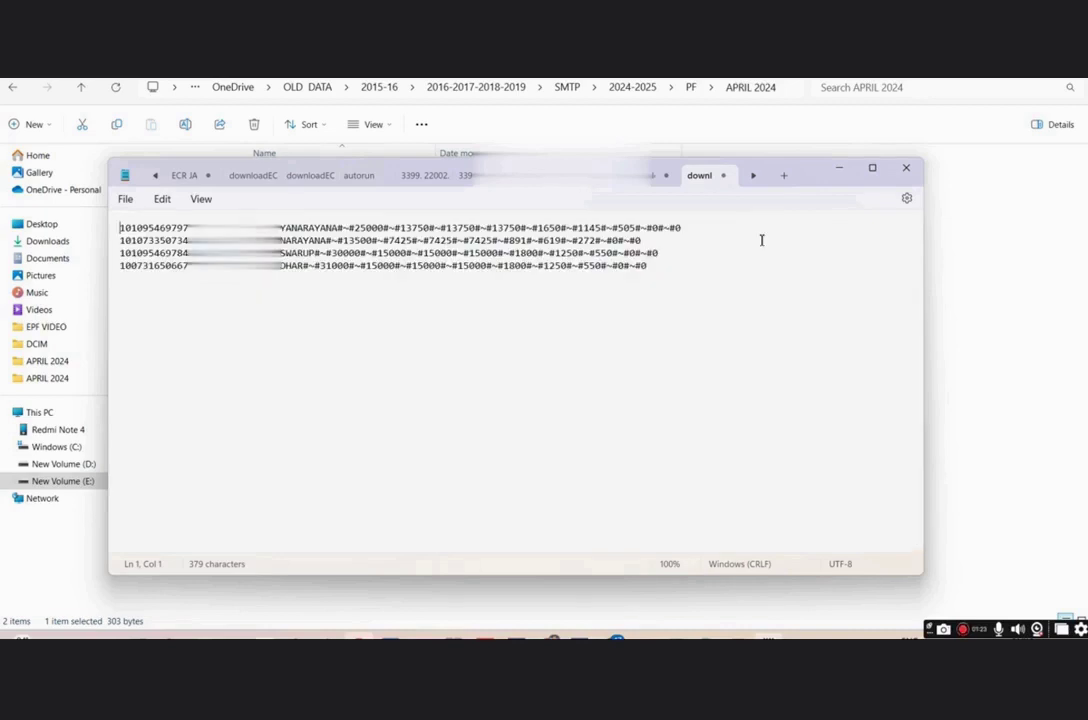
# - Try saving over downloadECRExcel.csv, dismiss the file-in-use error, and close Notepad
pyautogui.click(125, 199)
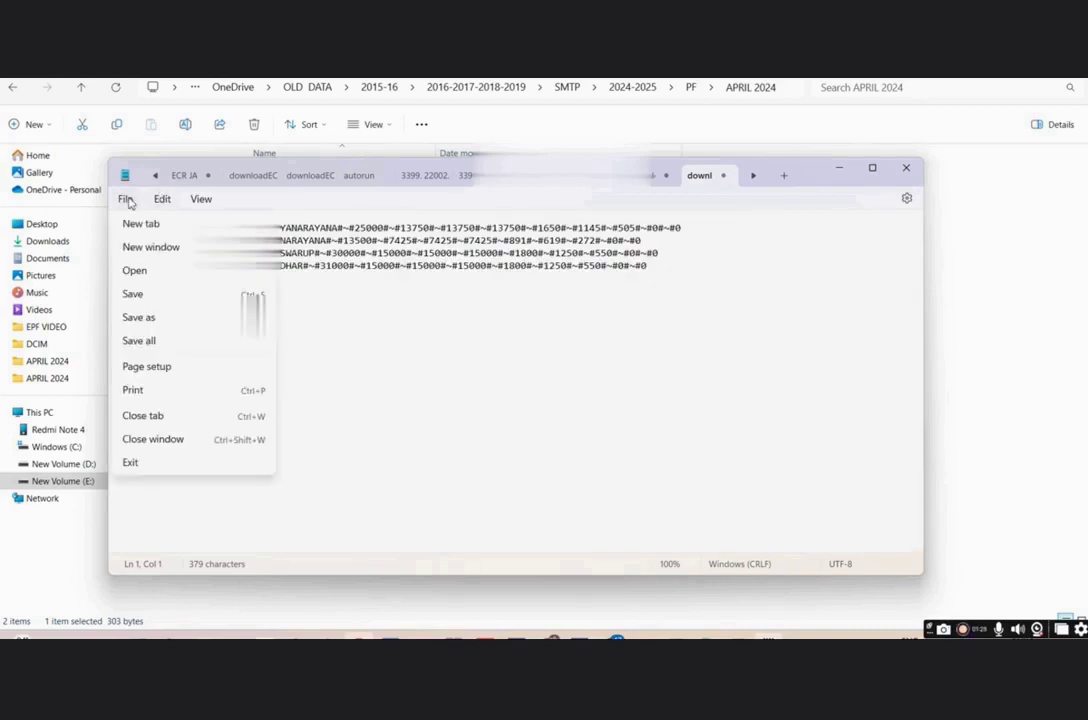
pyautogui.click(145, 296)
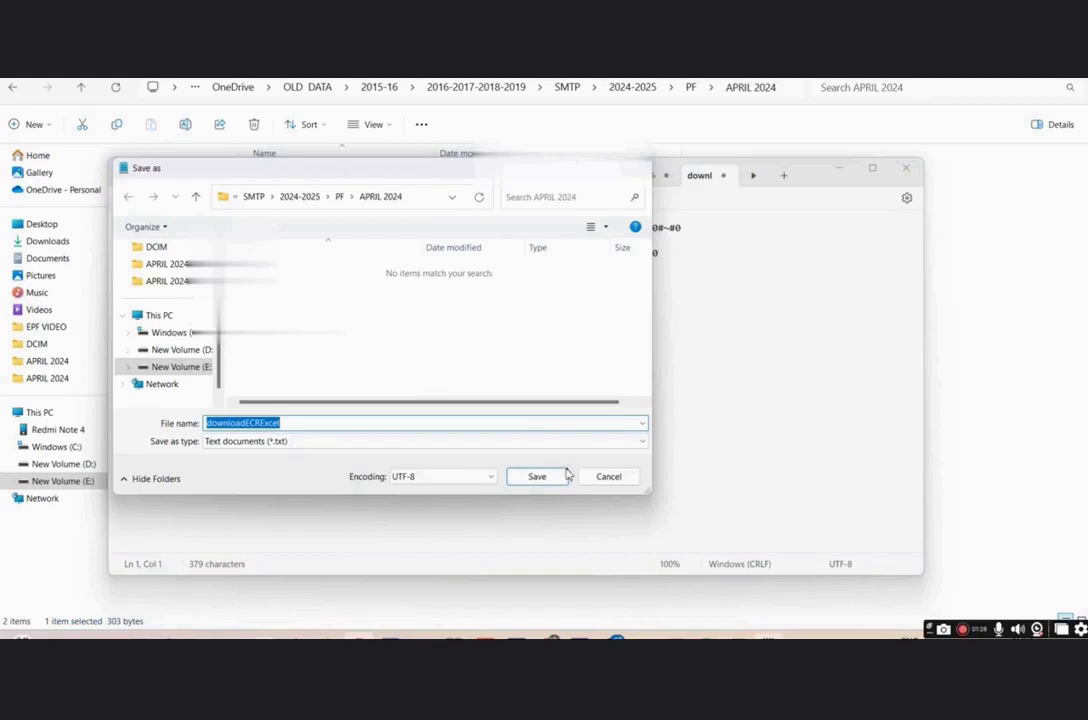
pyautogui.click(551, 478)
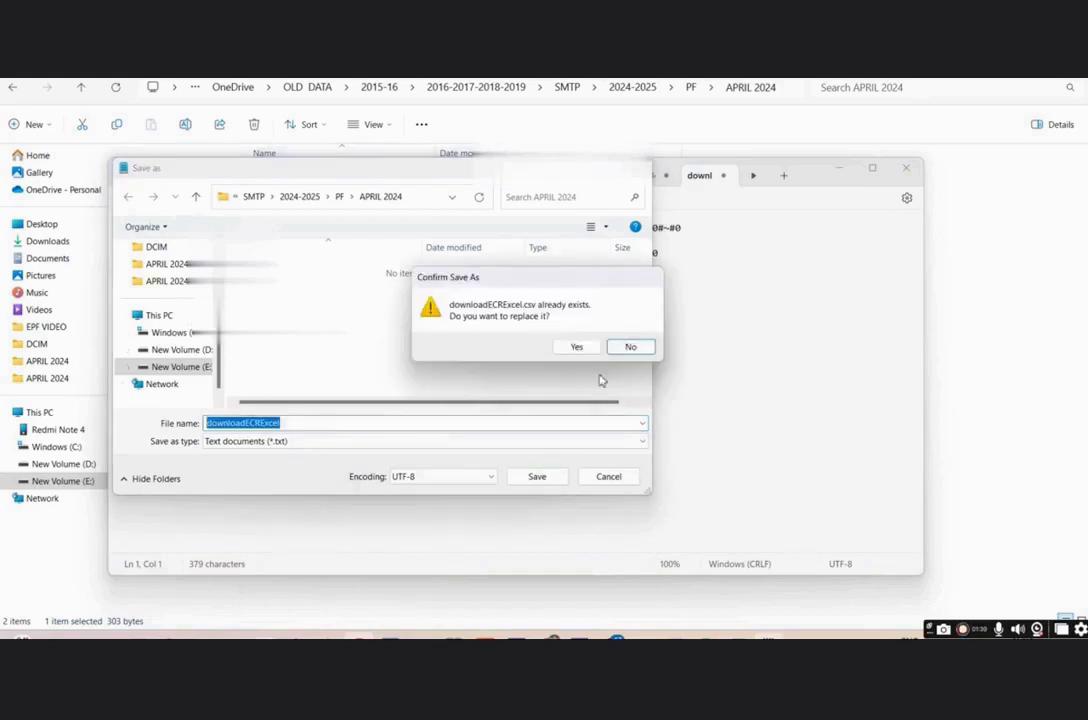
pyautogui.click(577, 347)
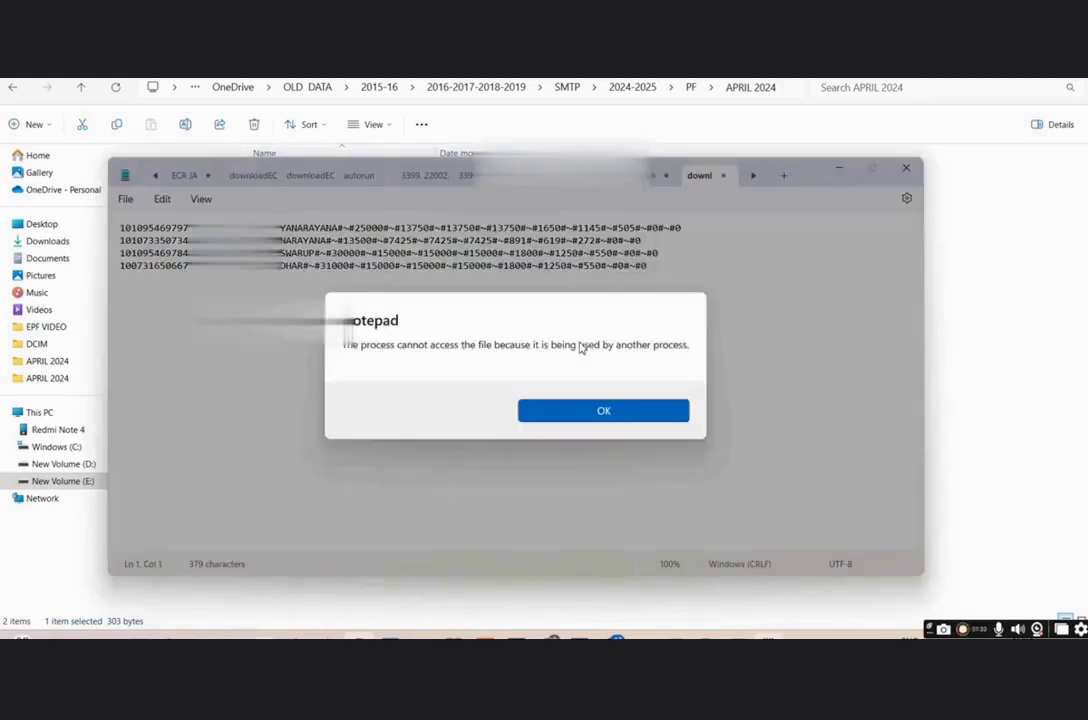
pyautogui.click(591, 414)
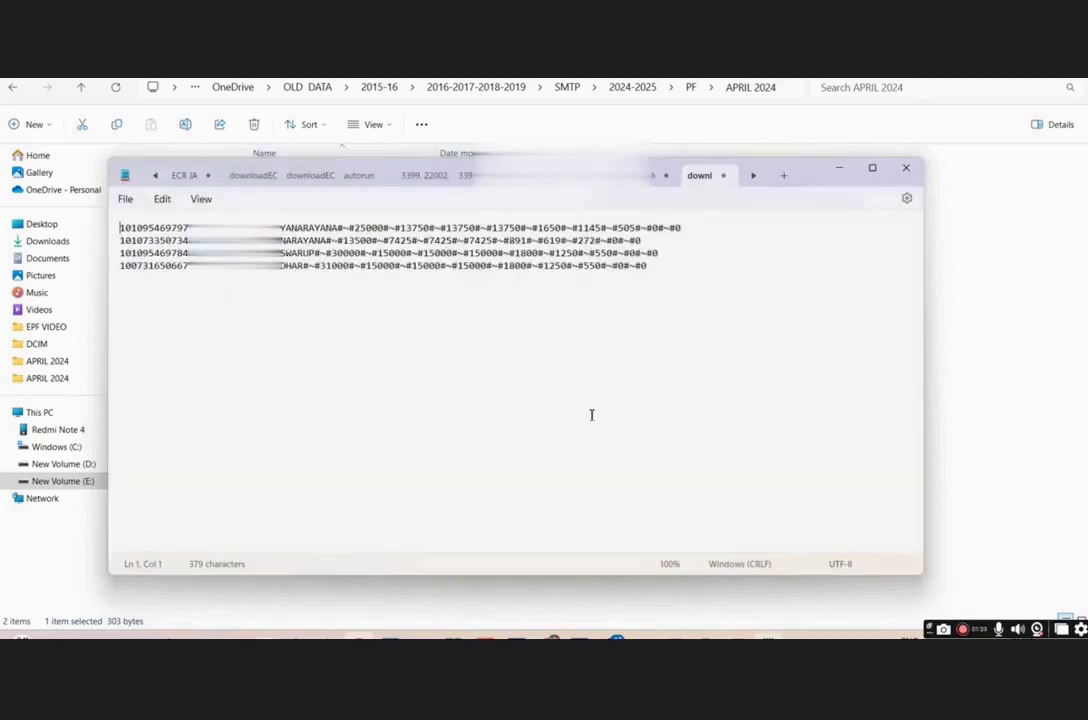
pyautogui.click(906, 168)
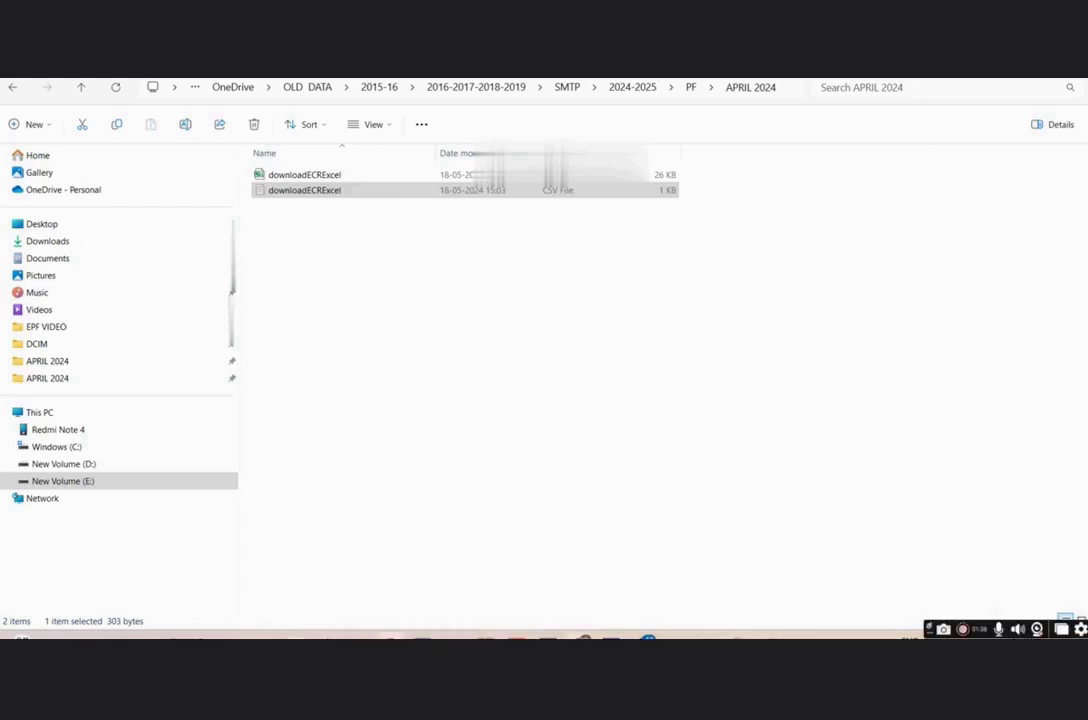
# - In the EPFO portal's ECR File Upload section, set the wage month to April 2024
pyautogui.moveTo(584, 638)
pyautogui.click(586, 570)
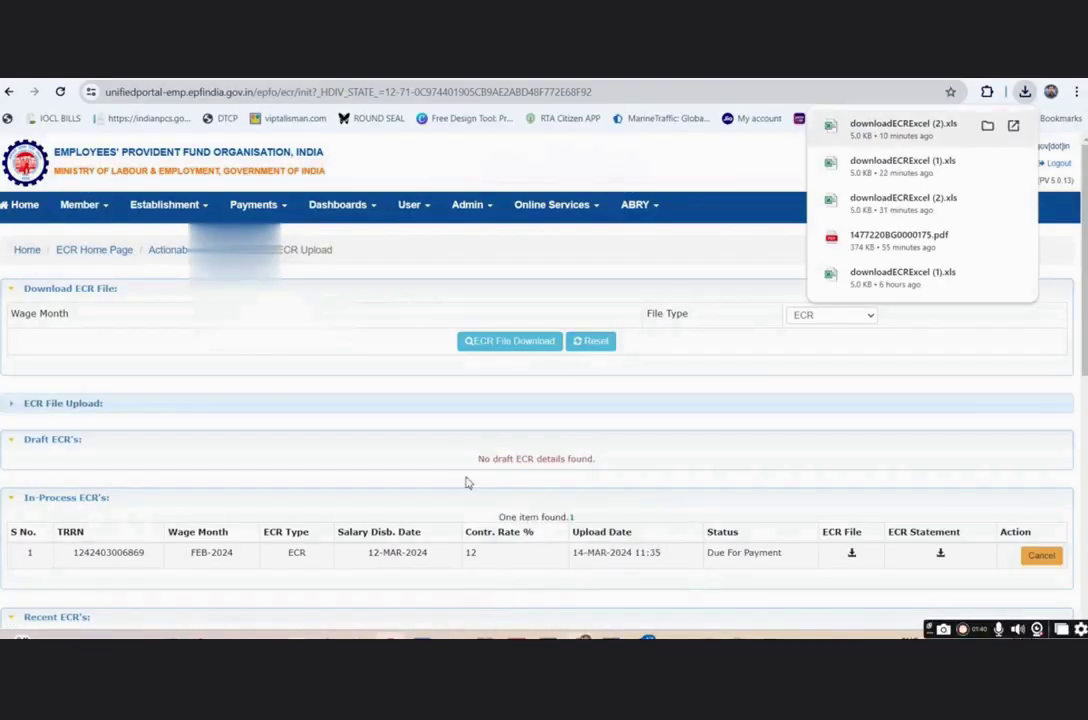
pyautogui.click(85, 404)
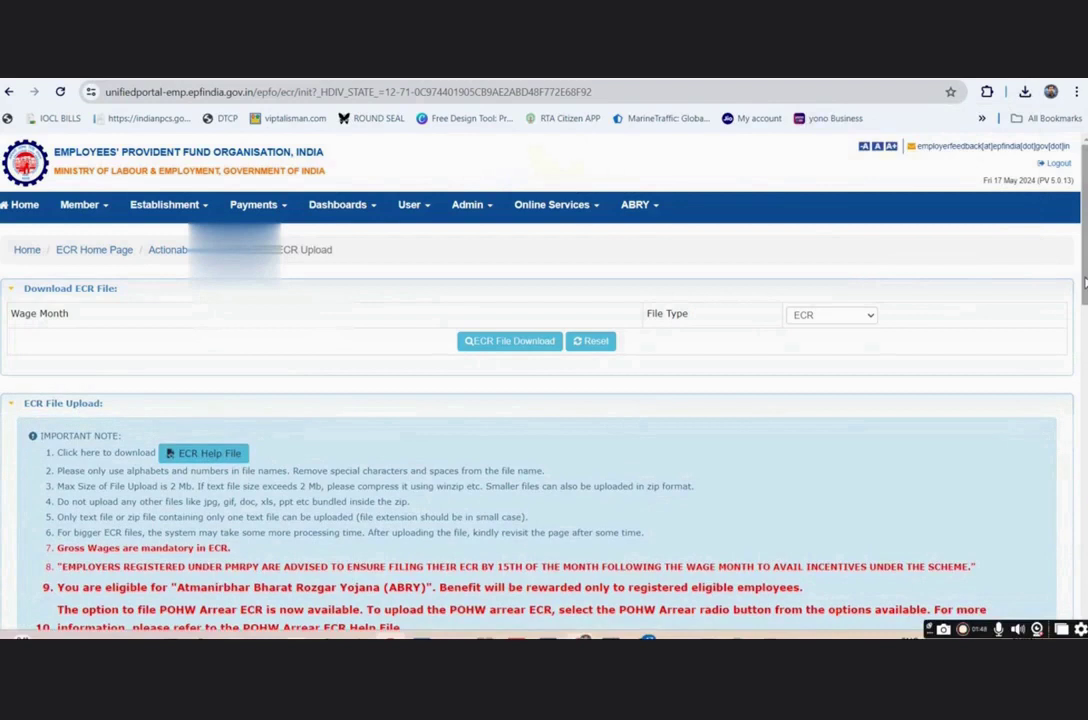
pyautogui.scroll(-3, 1084, 283)
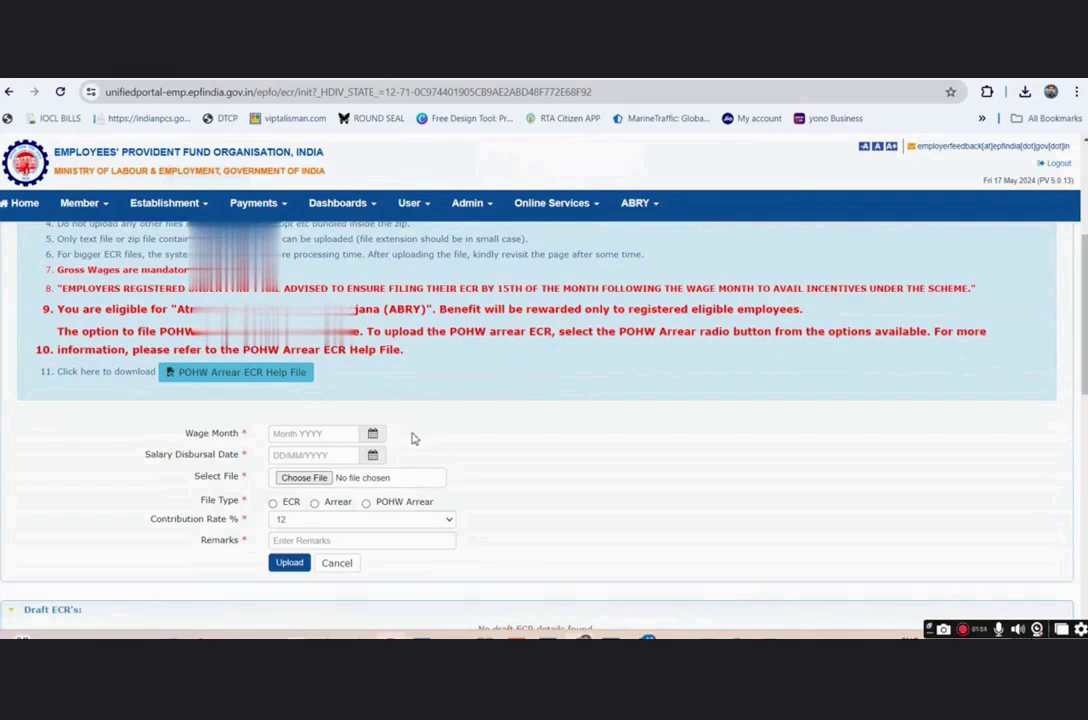
pyautogui.click(373, 436)
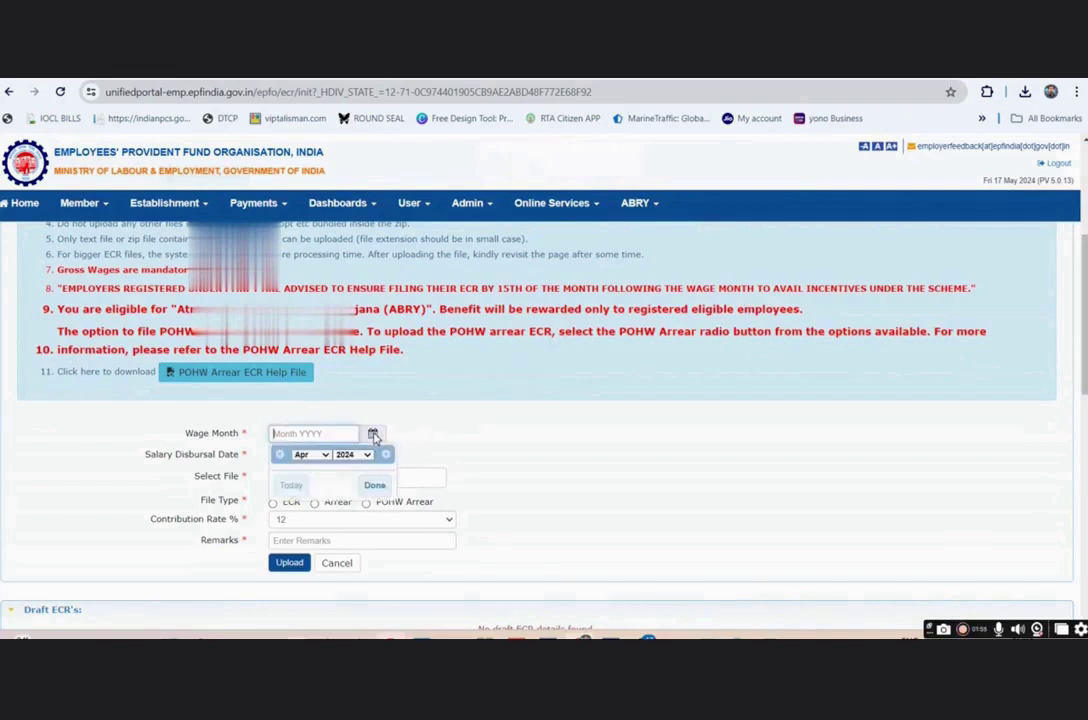
pyautogui.click(374, 487)
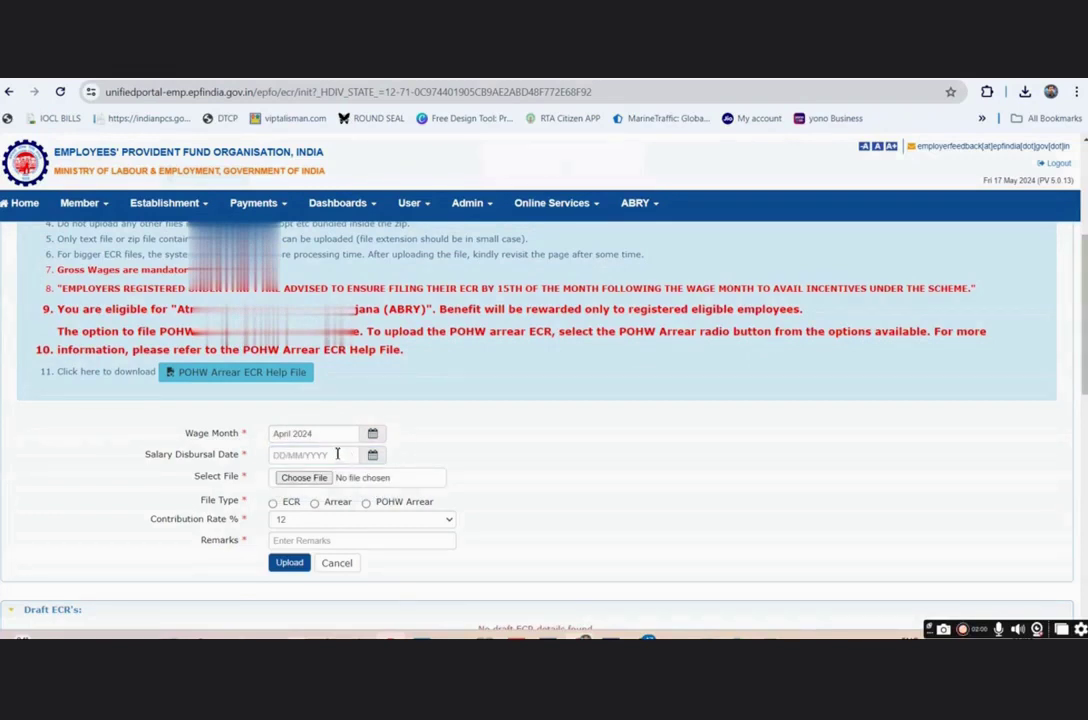
# - Set salary disbursal date 15/05/2024, type ECR and remarks 'april 2024 epf', then pick the file
pyautogui.click(337, 454)
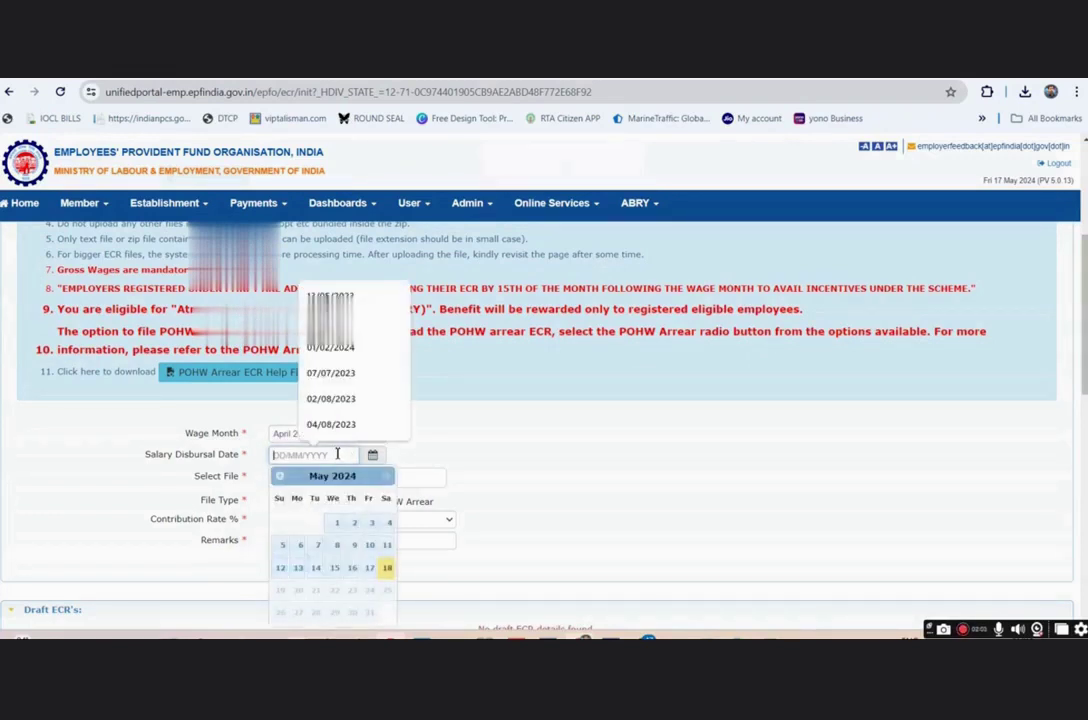
pyautogui.write('15')
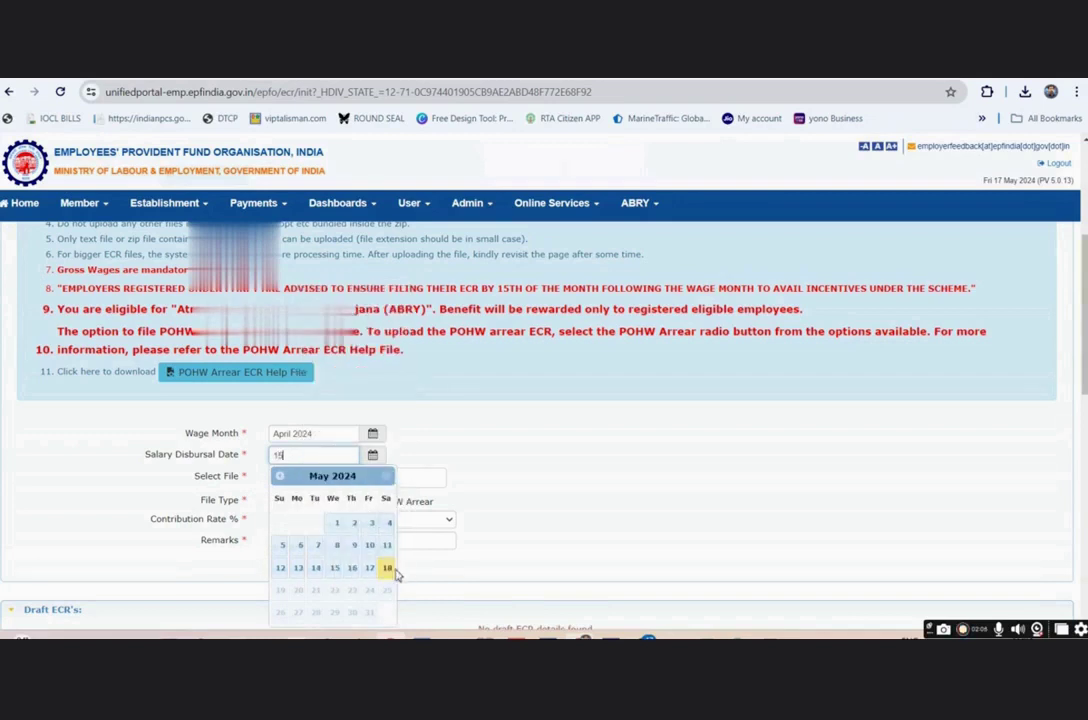
pyautogui.click(333, 568)
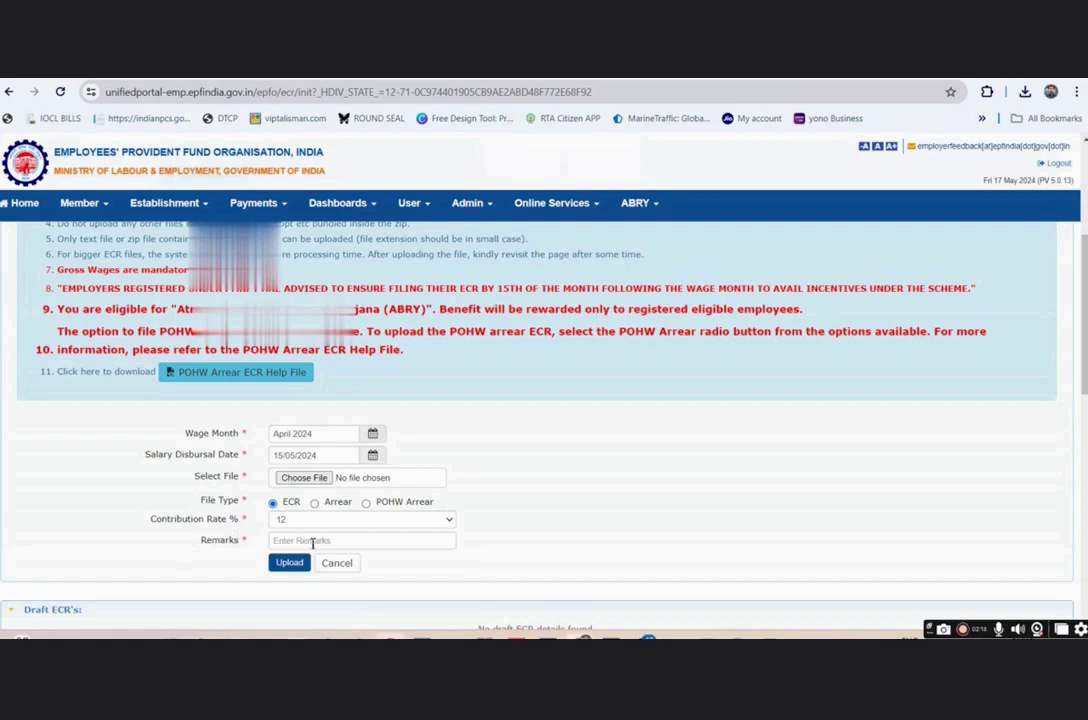
pyautogui.click(313, 541)
pyautogui.write('april')
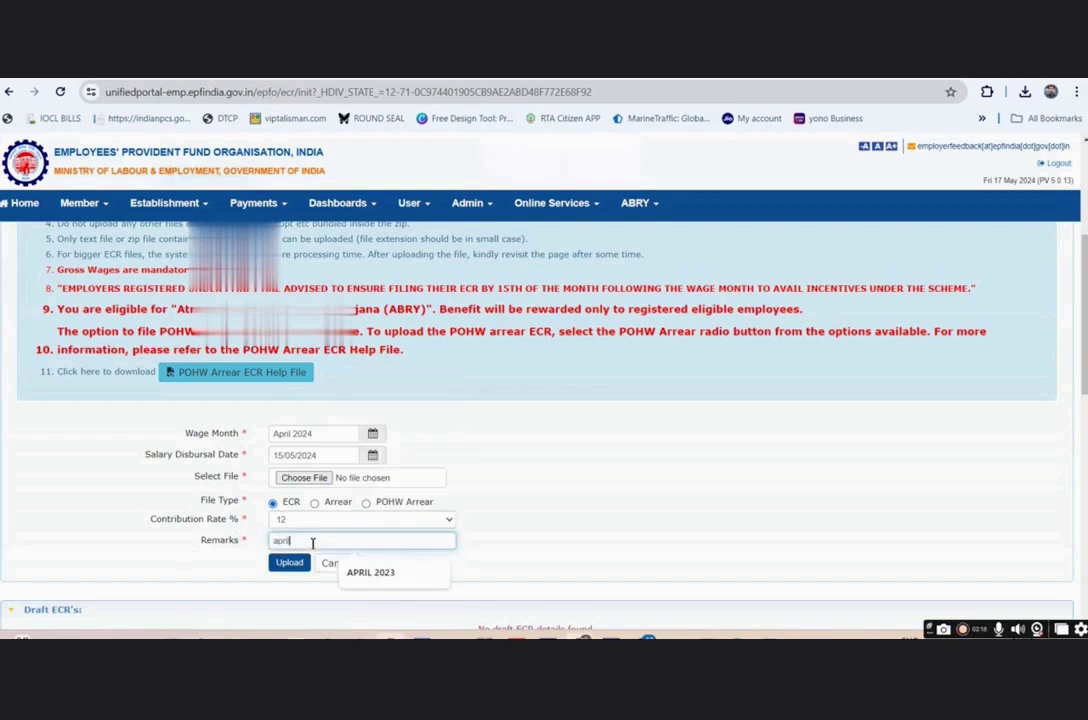
pyautogui.write(' 2024 epf')
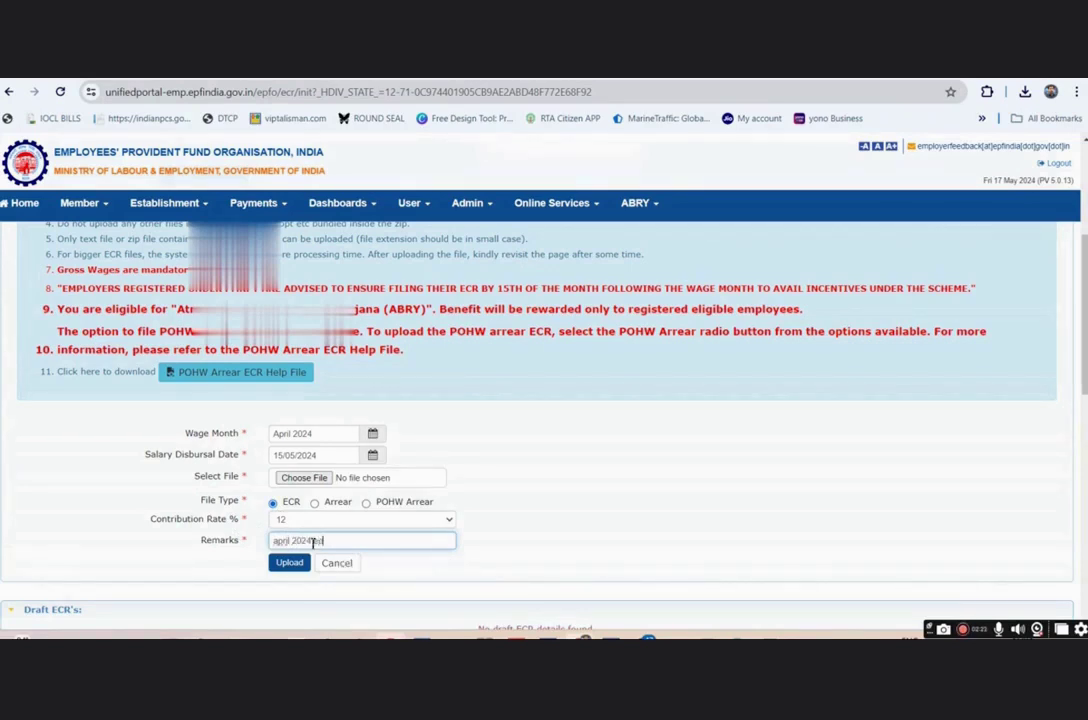
pyautogui.click(304, 478)
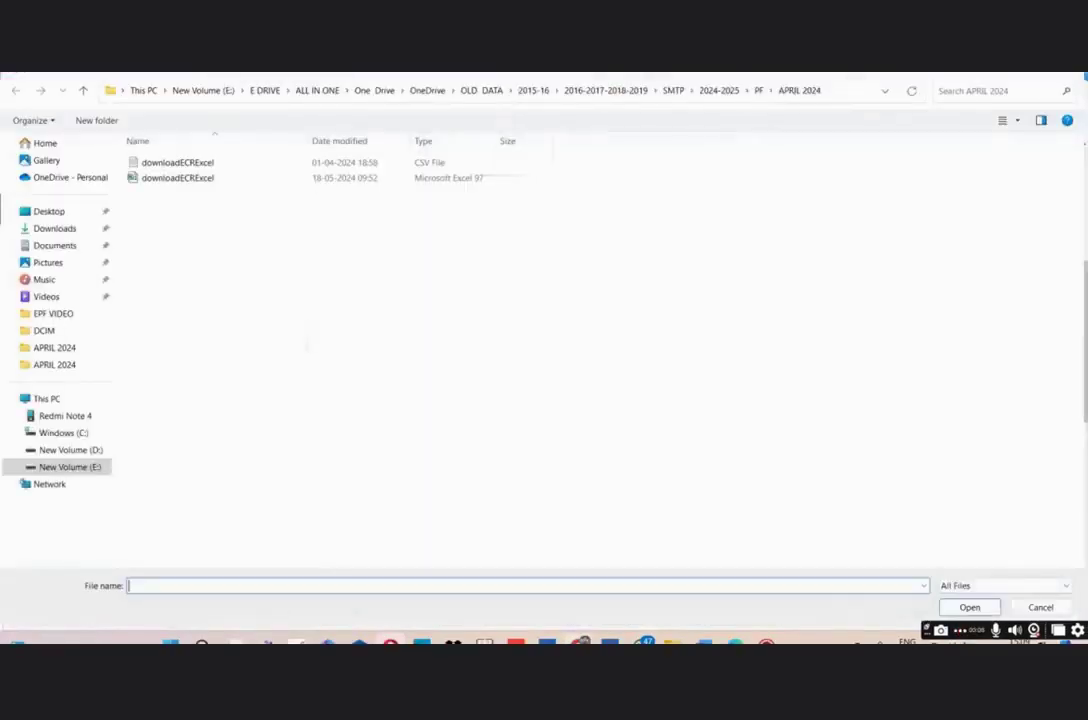
# - Upload downloadECRExcel.csv as the April 2024 ECR and download its ECR statement PDF
pyautogui.click(160, 166)
pyautogui.doubleClick(160, 166)
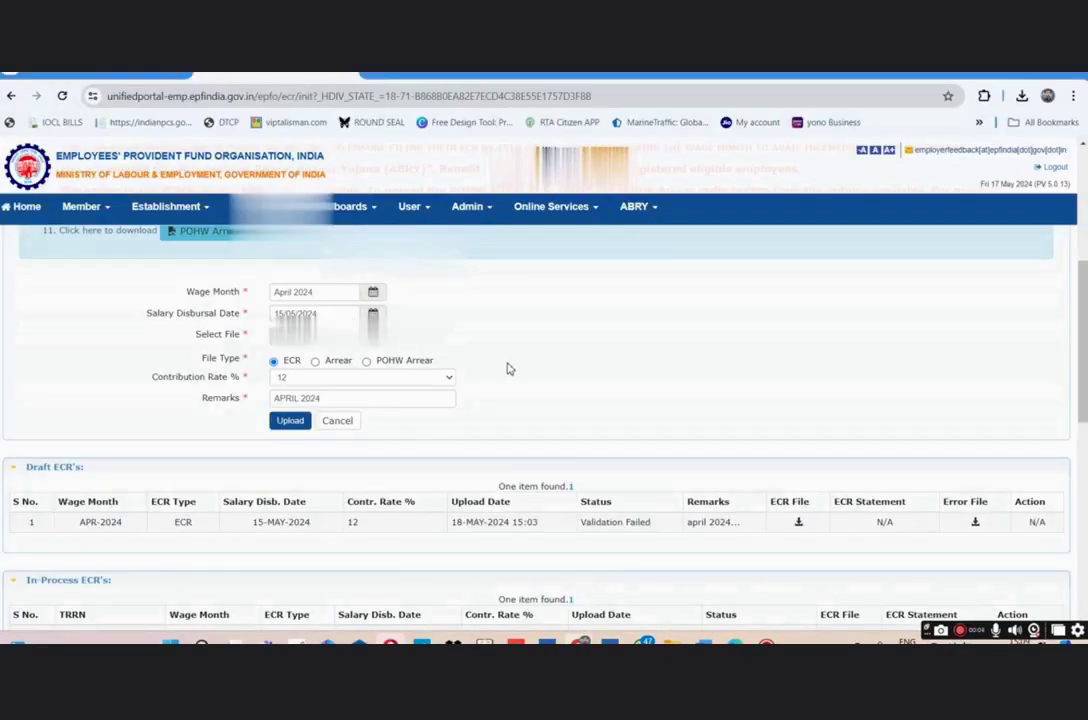
pyautogui.click(291, 421)
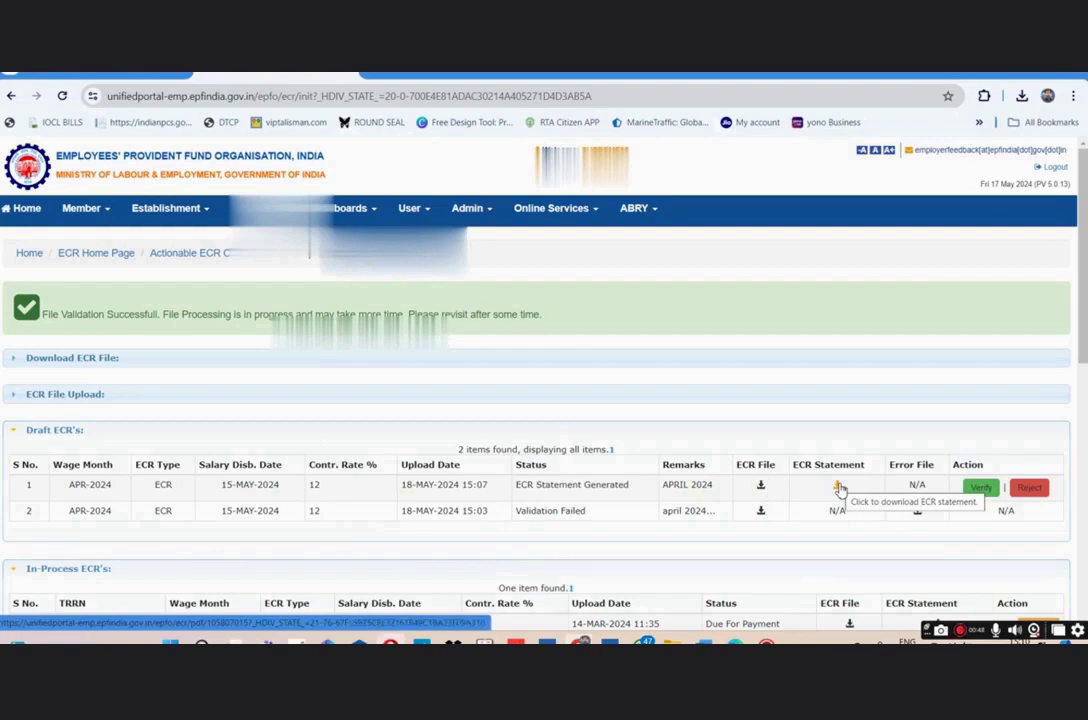
pyautogui.click(839, 487)
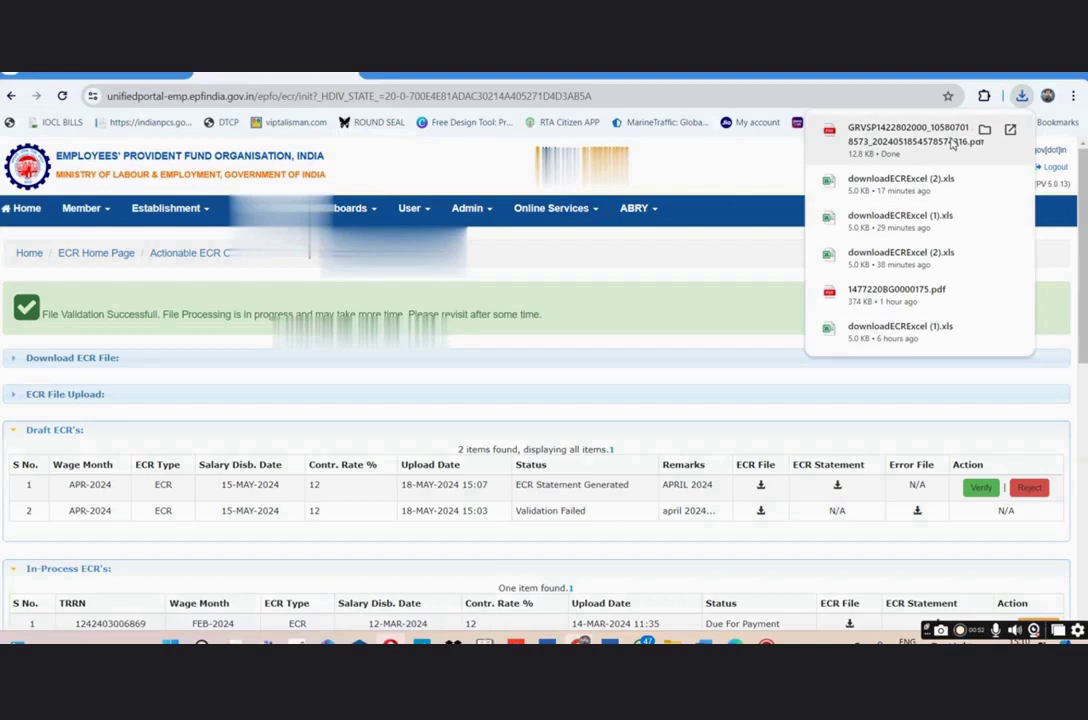
pyautogui.click(984, 129)
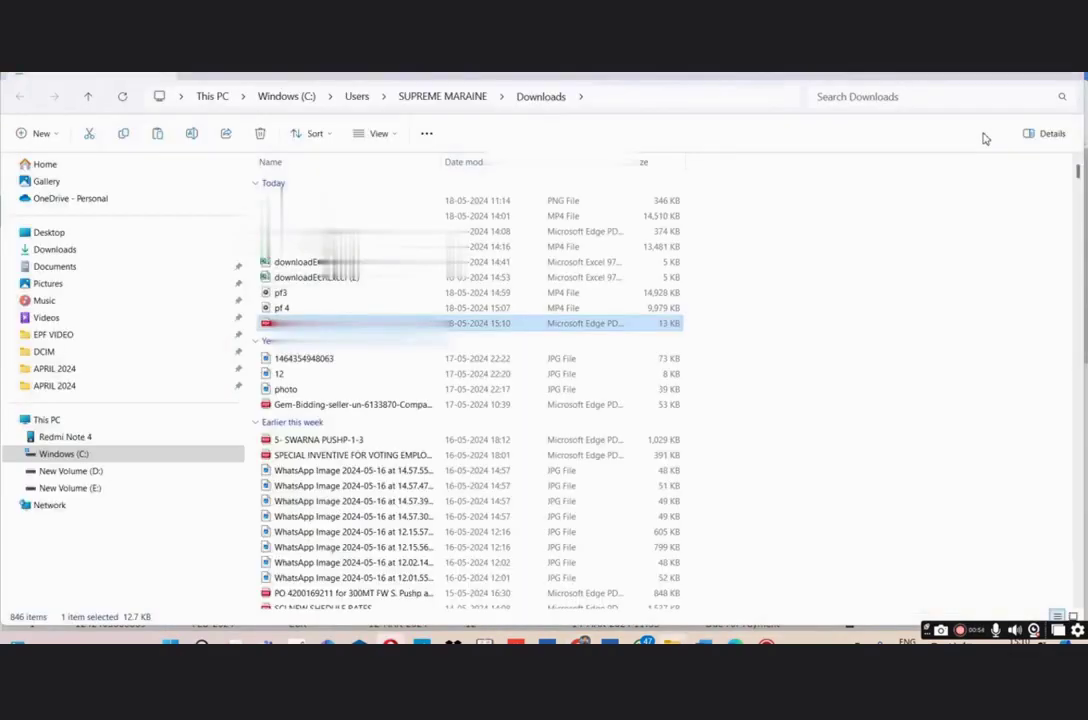
pyautogui.doubleClick(430, 320)
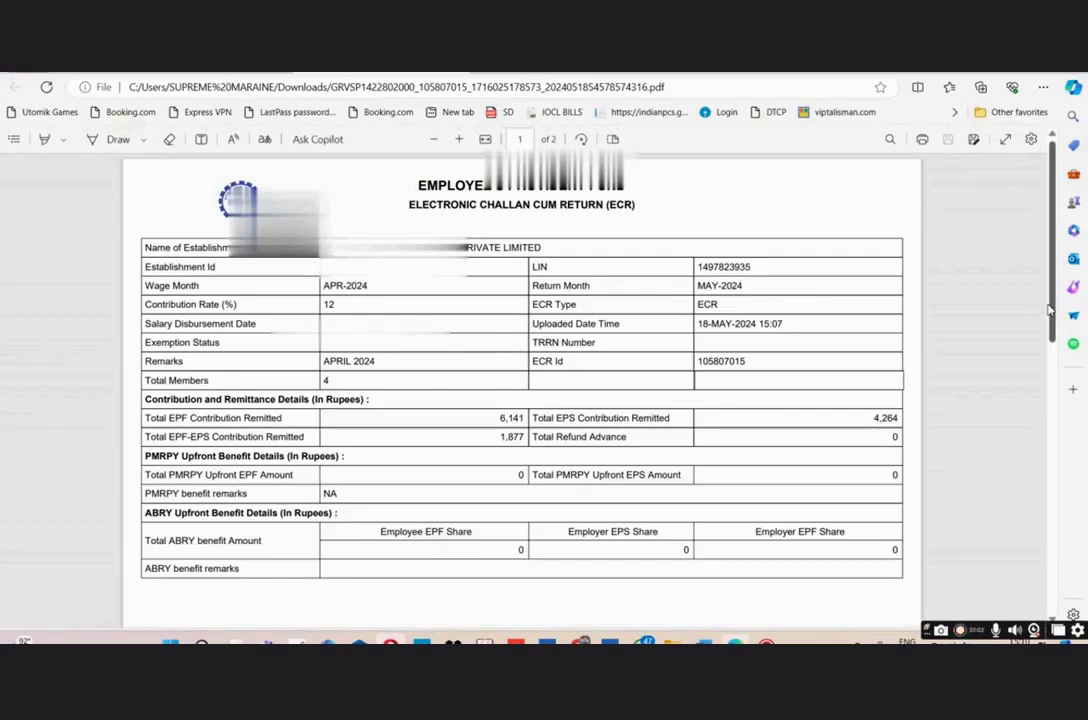
pyautogui.moveTo(1050, 311); pyautogui.dragTo(1049, 243)
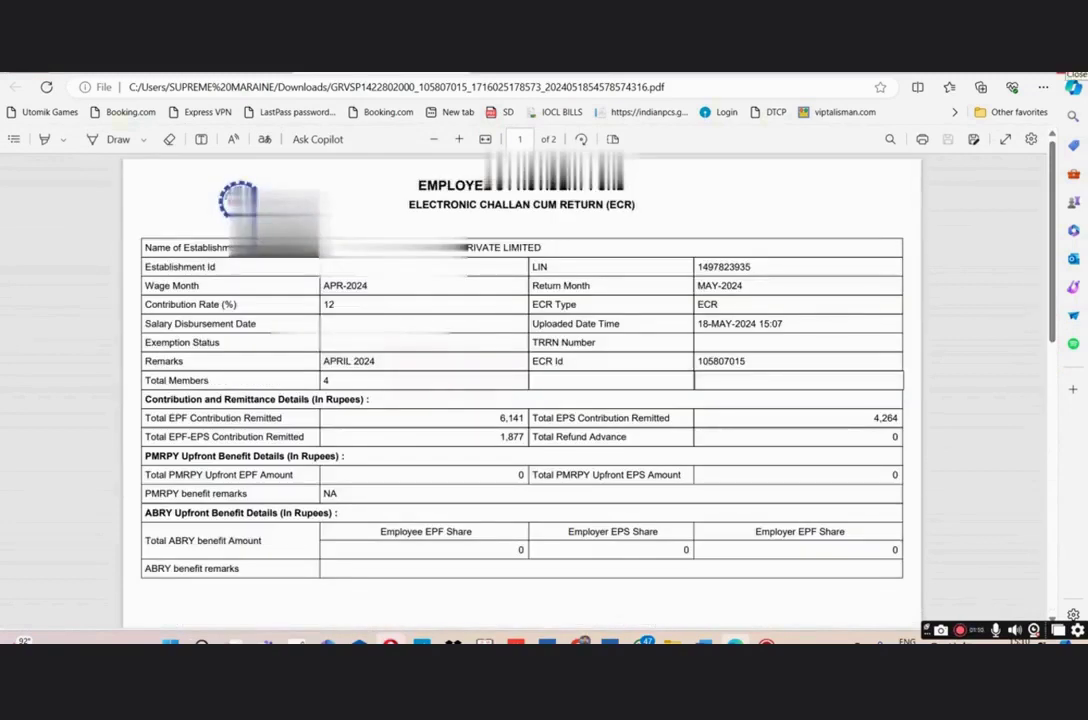
pyautogui.click(1074, 68)
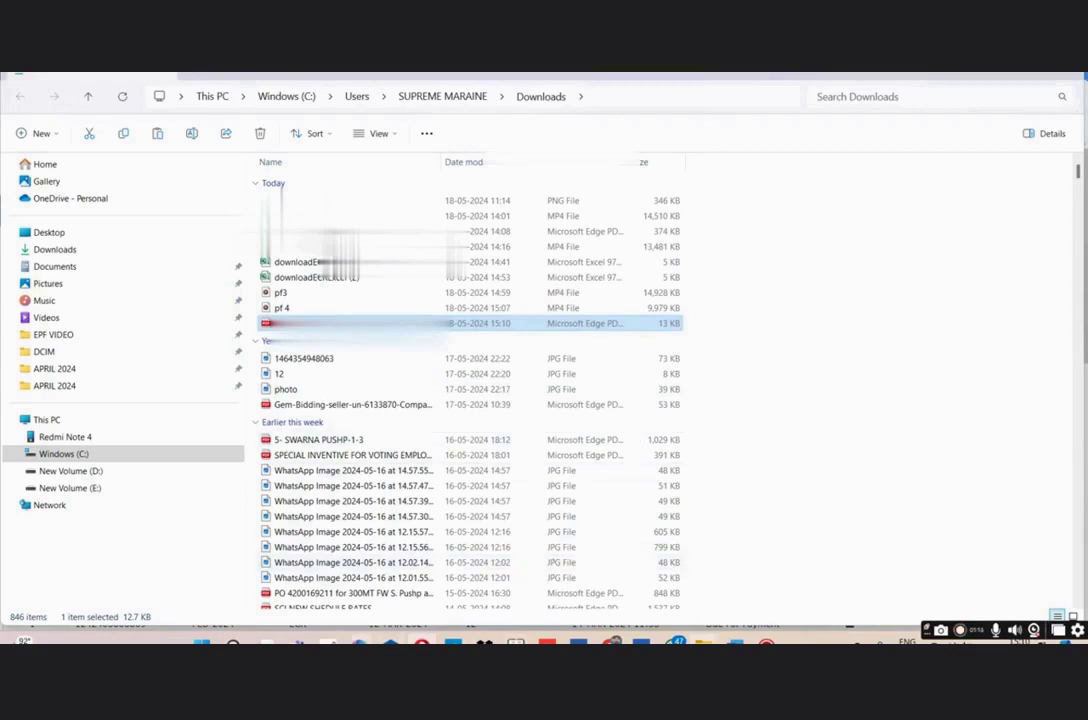
pyautogui.click(611, 643)
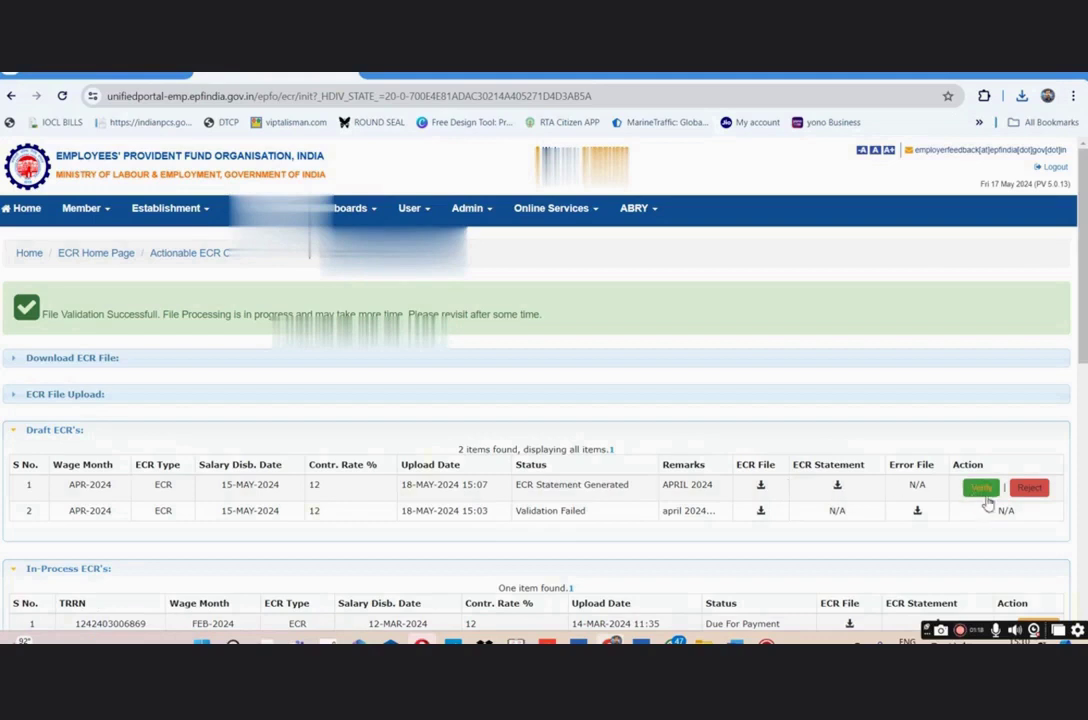
# - Verify the APR-2024 draft ECR and confirm it in the dialog
pyautogui.click(983, 490)
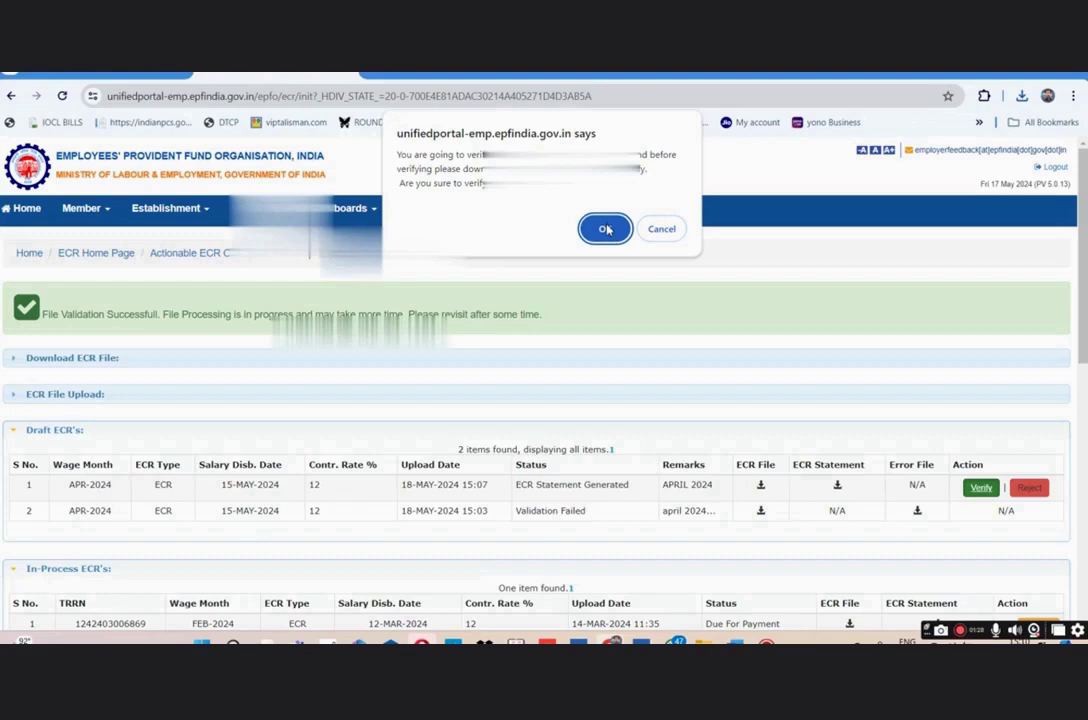
pyautogui.click(606, 230)
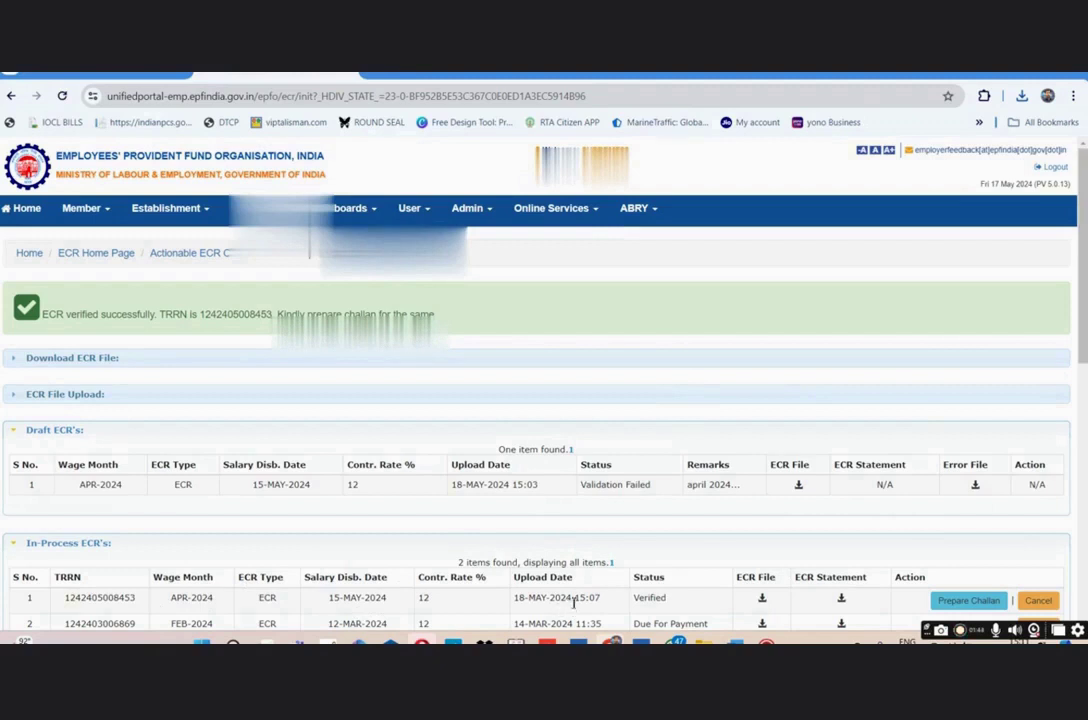
pyautogui.click(966, 601)
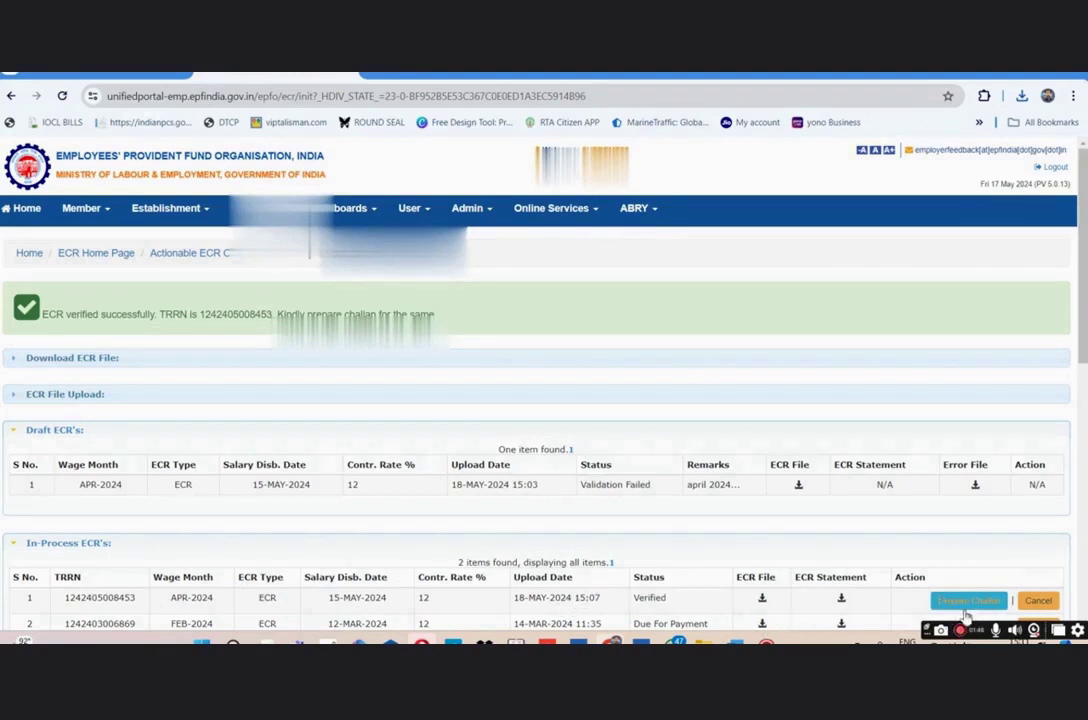
# - Open the challan's ECR Summary and check EDLI contribution 256 and total payable 13038
pyautogui.click(969, 603)
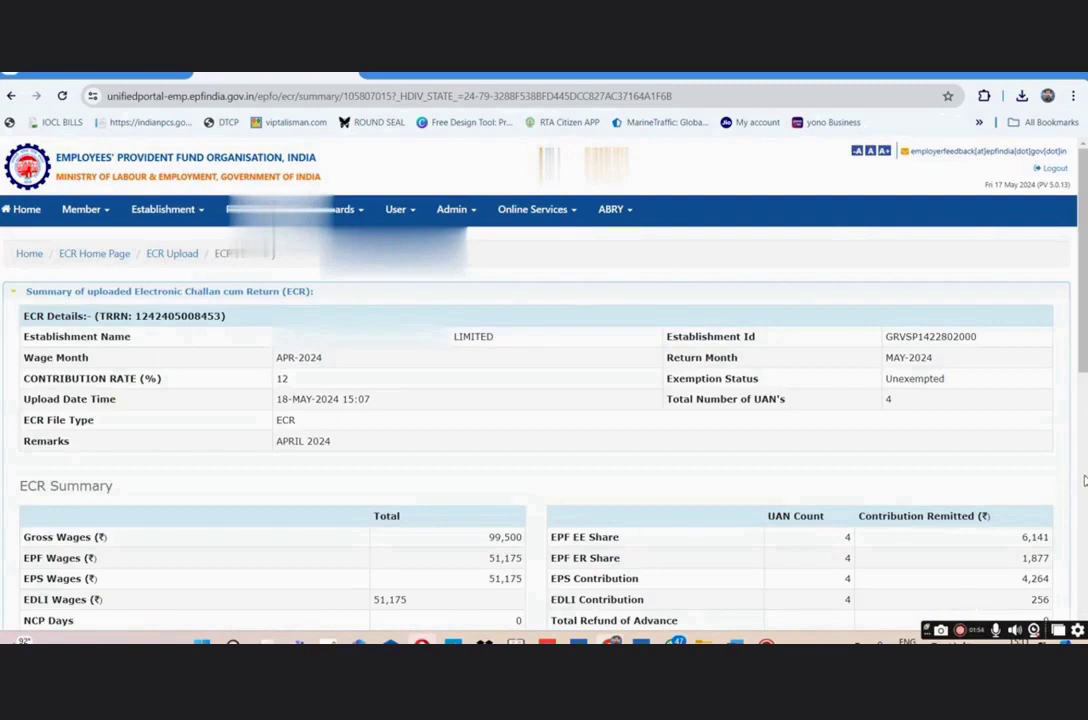
pyautogui.moveTo(1083, 308); pyautogui.dragTo(1080, 424)
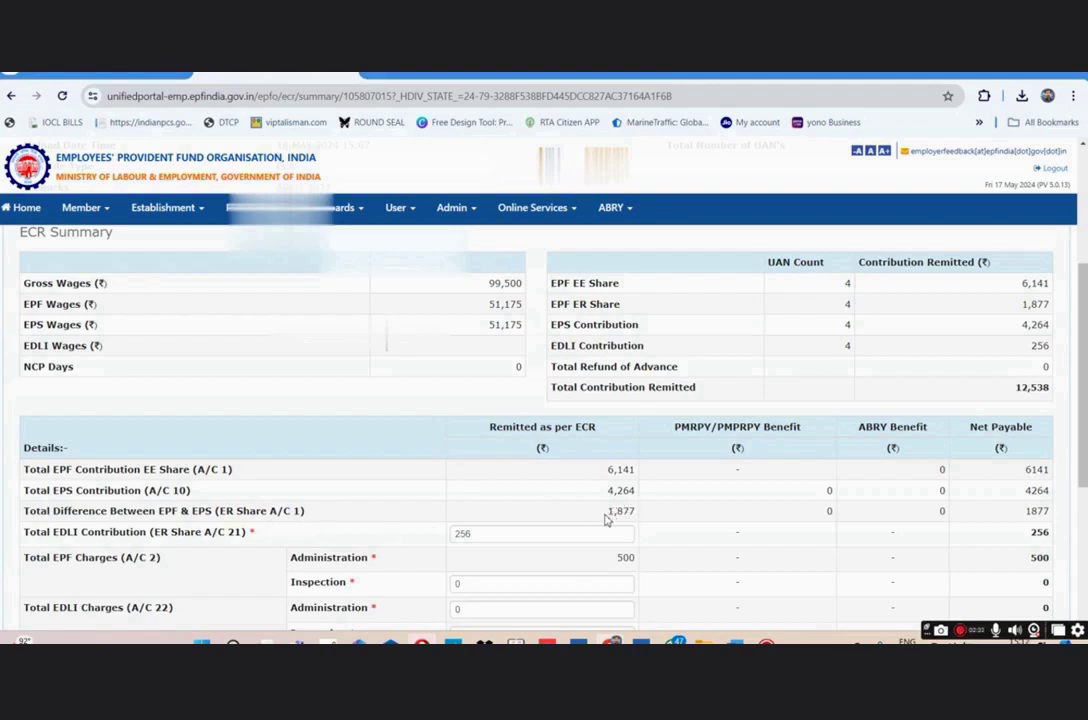
pyautogui.click(482, 535)
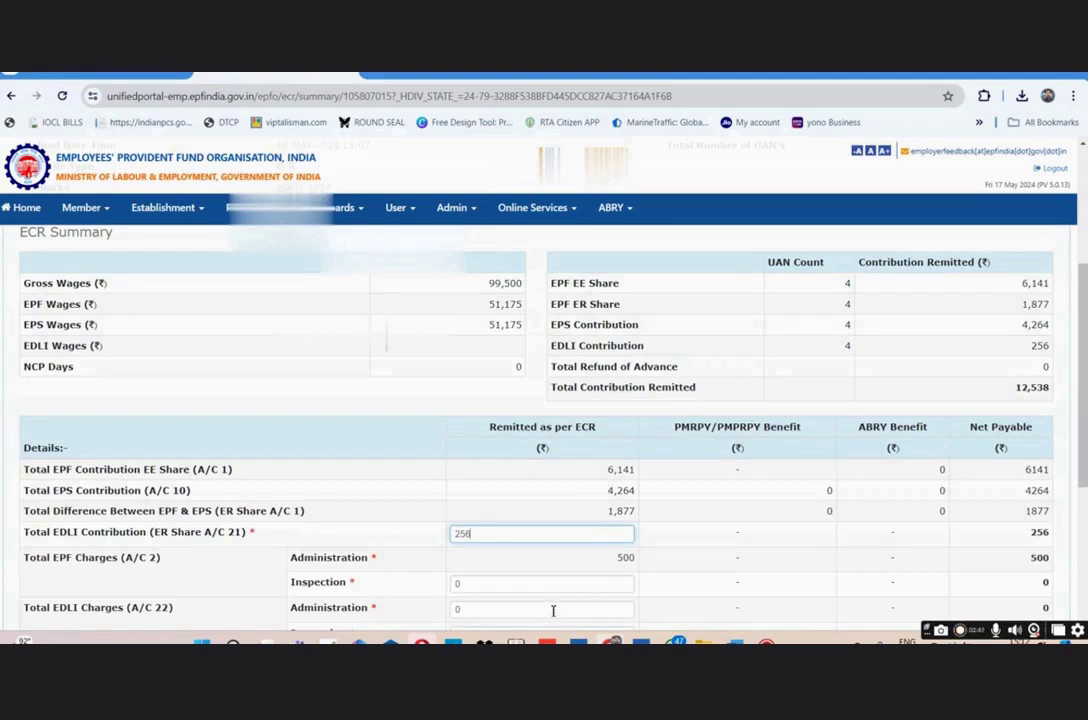
pyautogui.moveTo(1083, 458); pyautogui.dragTo(1083, 555)
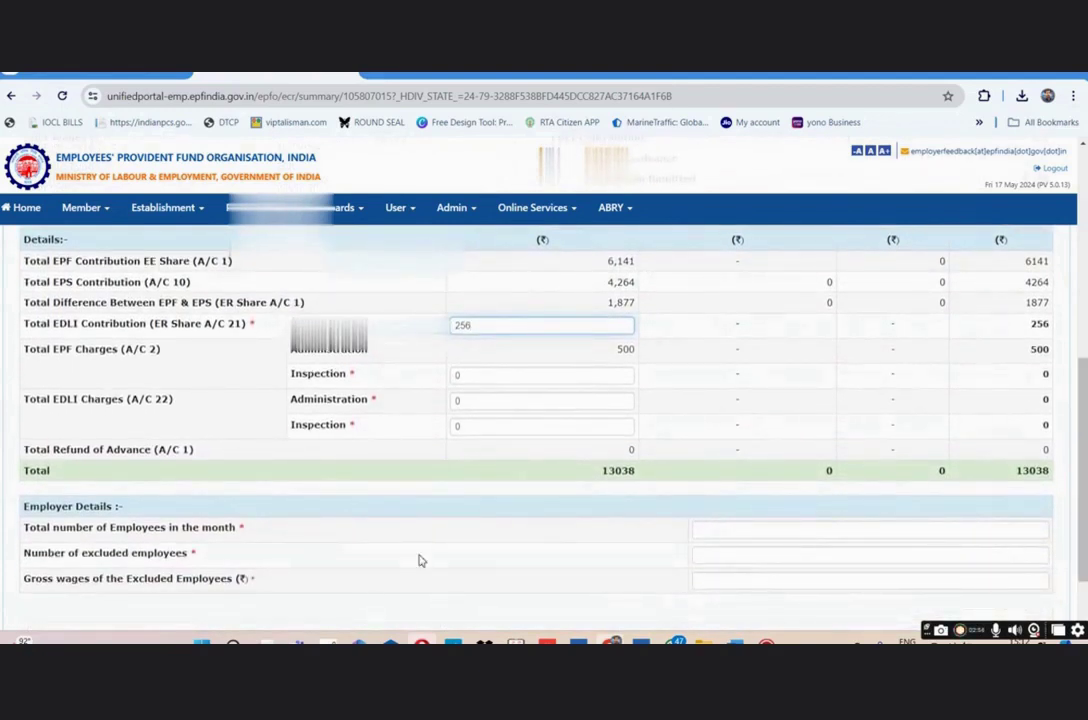
# - Enter 4 total employees, 0 excluded employees and 0 excluded gross wages
pyautogui.click(716, 532)
pyautogui.write('4')
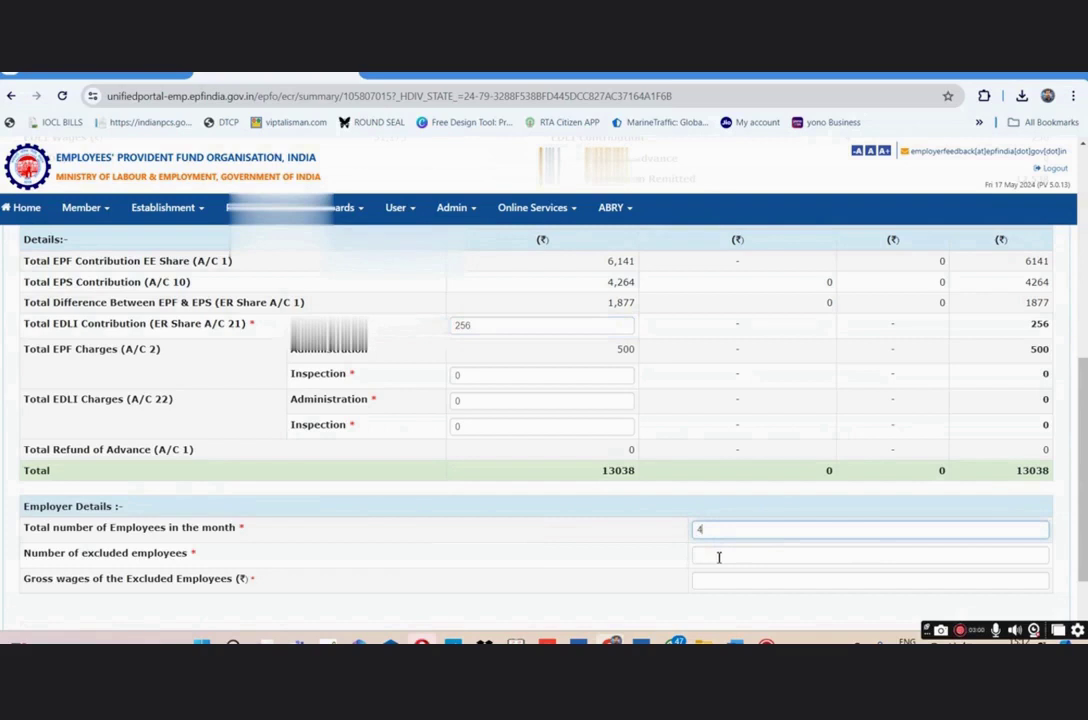
pyautogui.click(718, 556)
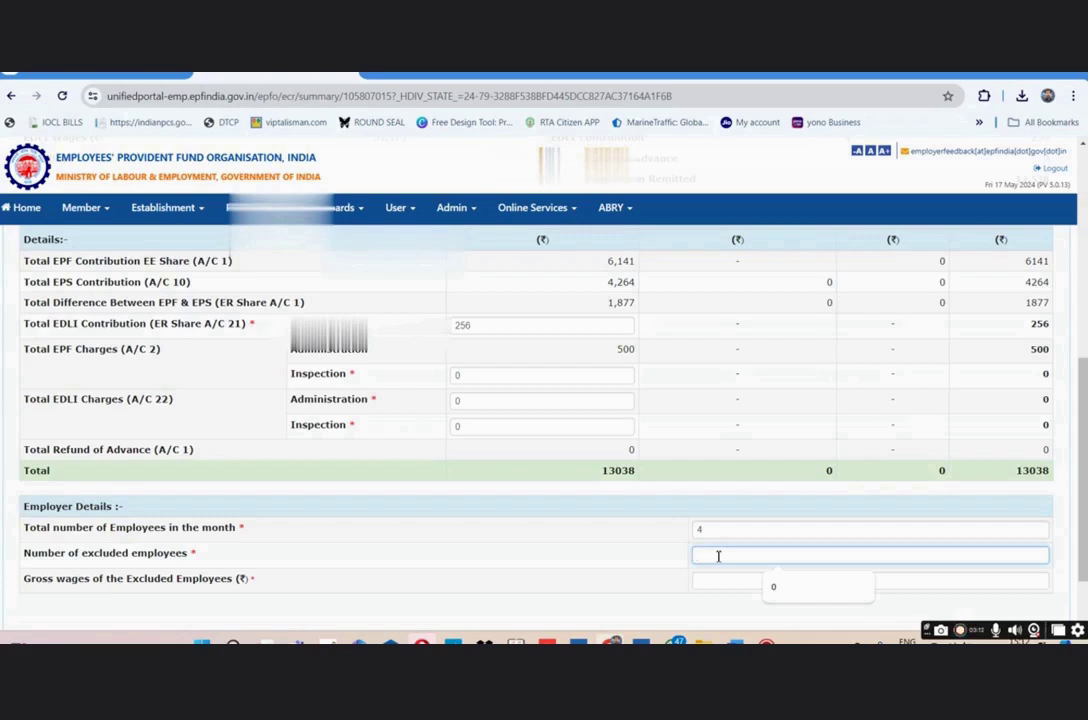
pyautogui.write('0')
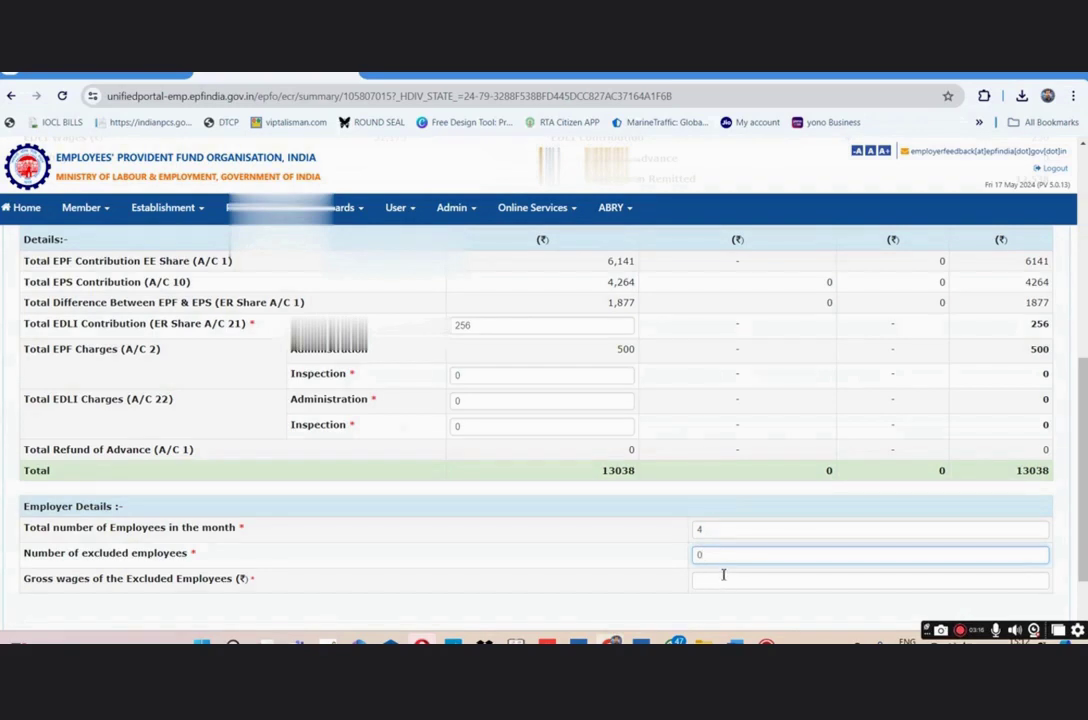
pyautogui.click(708, 582)
pyautogui.write('0')
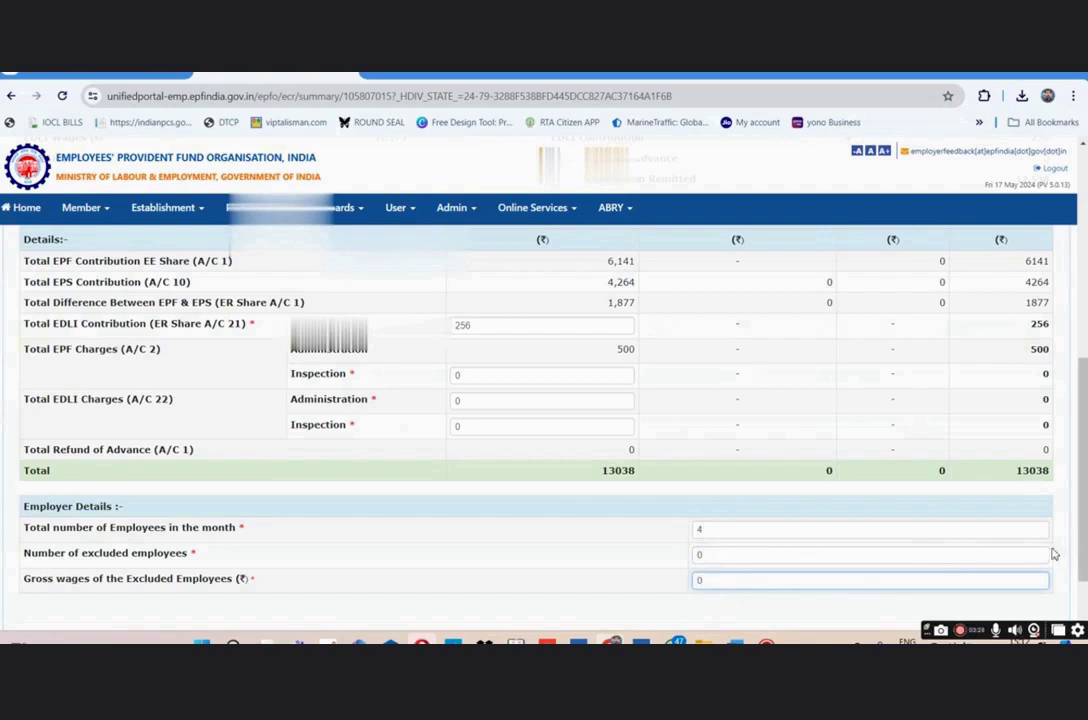
pyautogui.moveTo(1083, 556); pyautogui.dragTo(1082, 596)
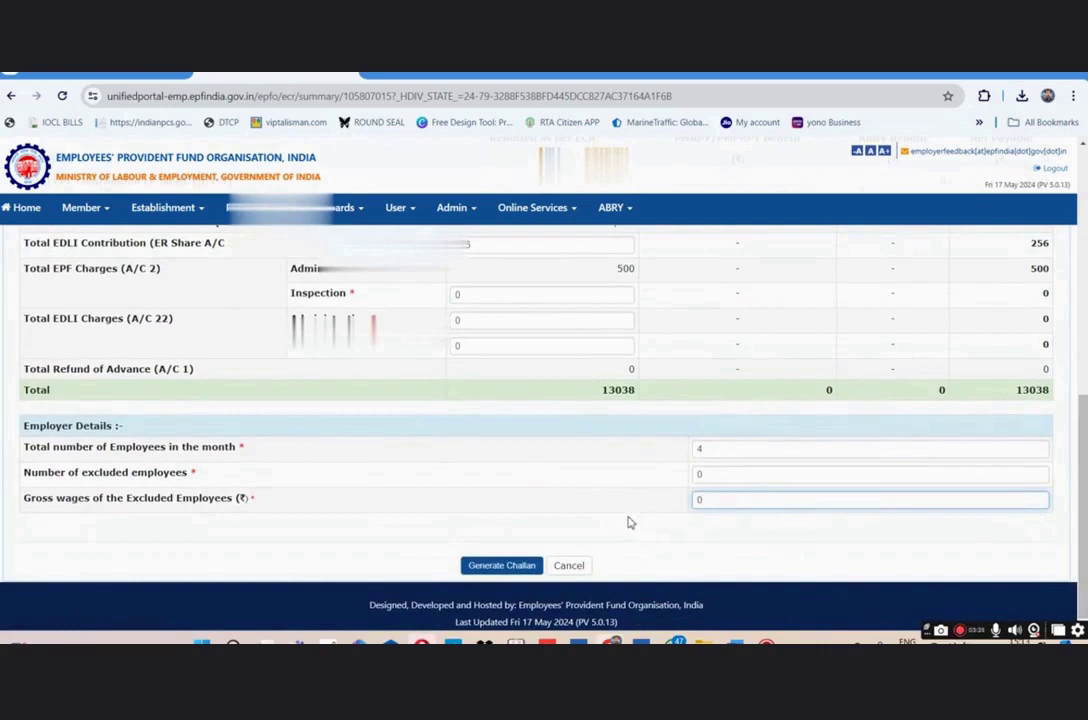
# - Generate the APR-2024 challan, confirm, then finalize it from the Draft Challan List
pyautogui.click(516, 567)
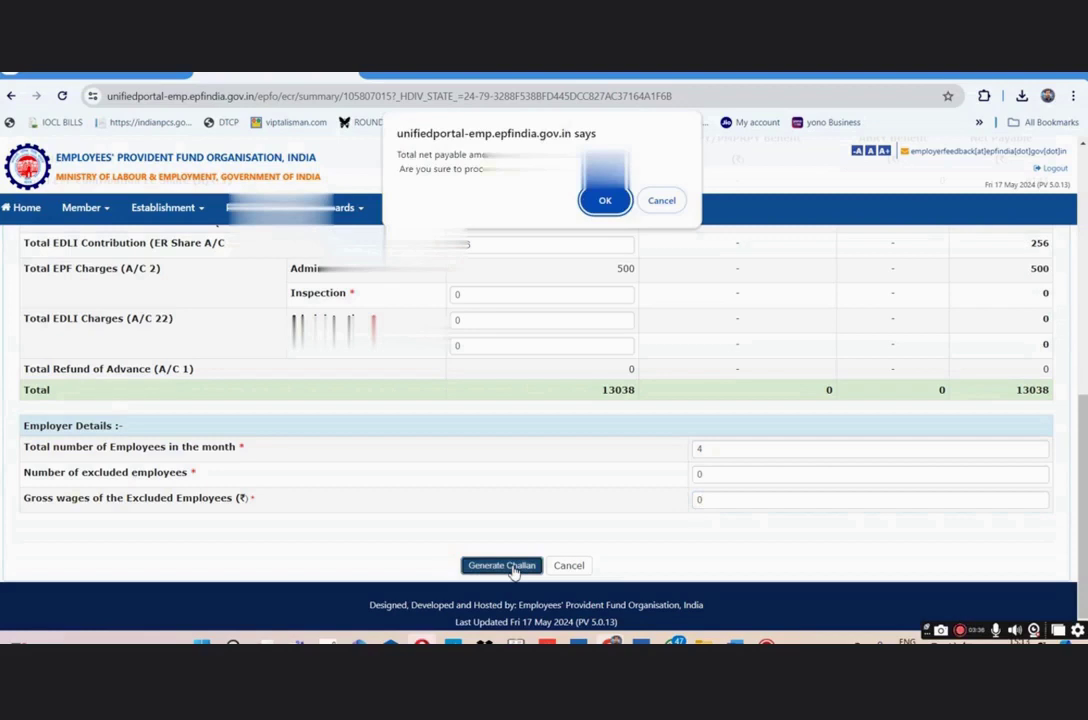
pyautogui.click(603, 200)
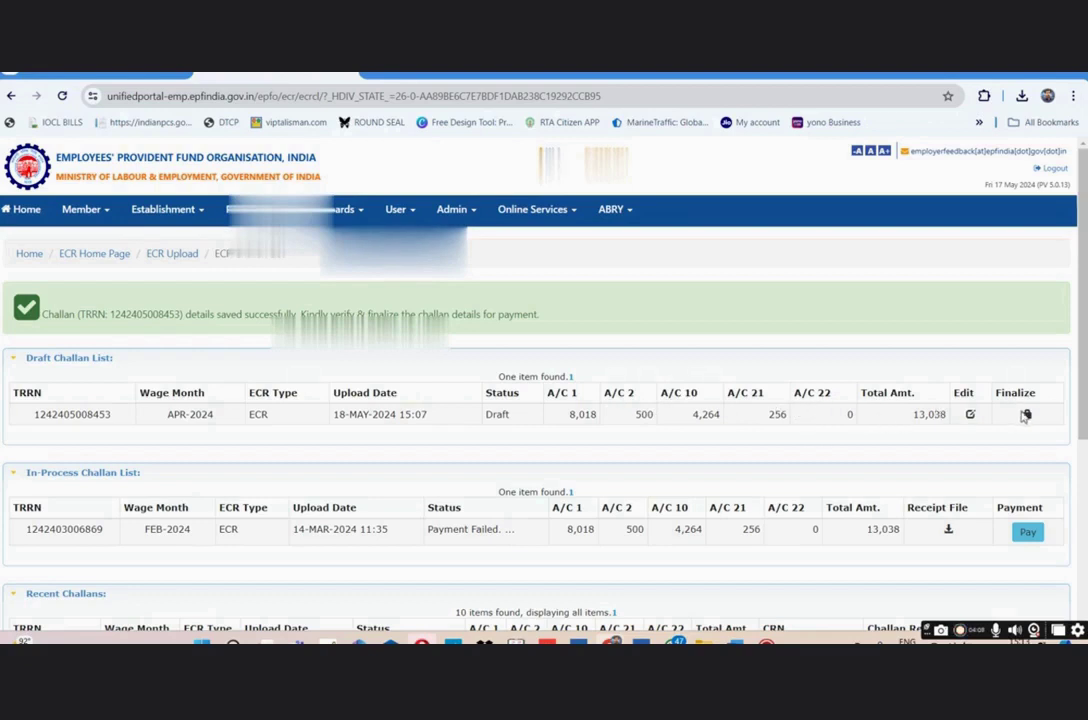
pyautogui.click(1026, 415)
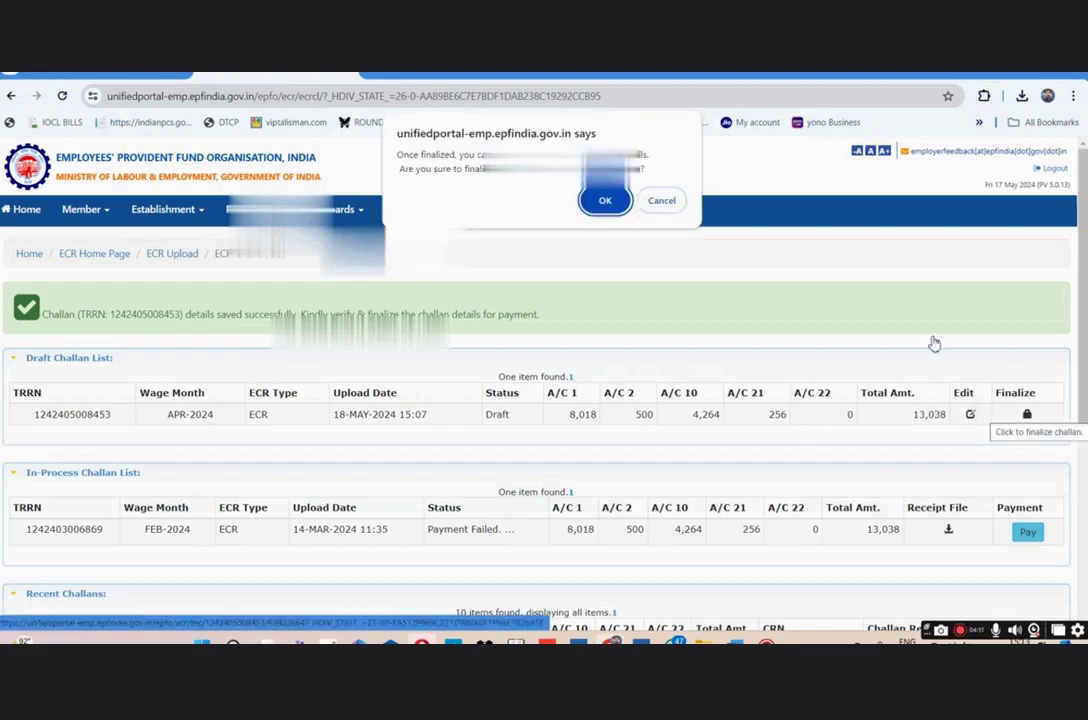
pyautogui.click(605, 201)
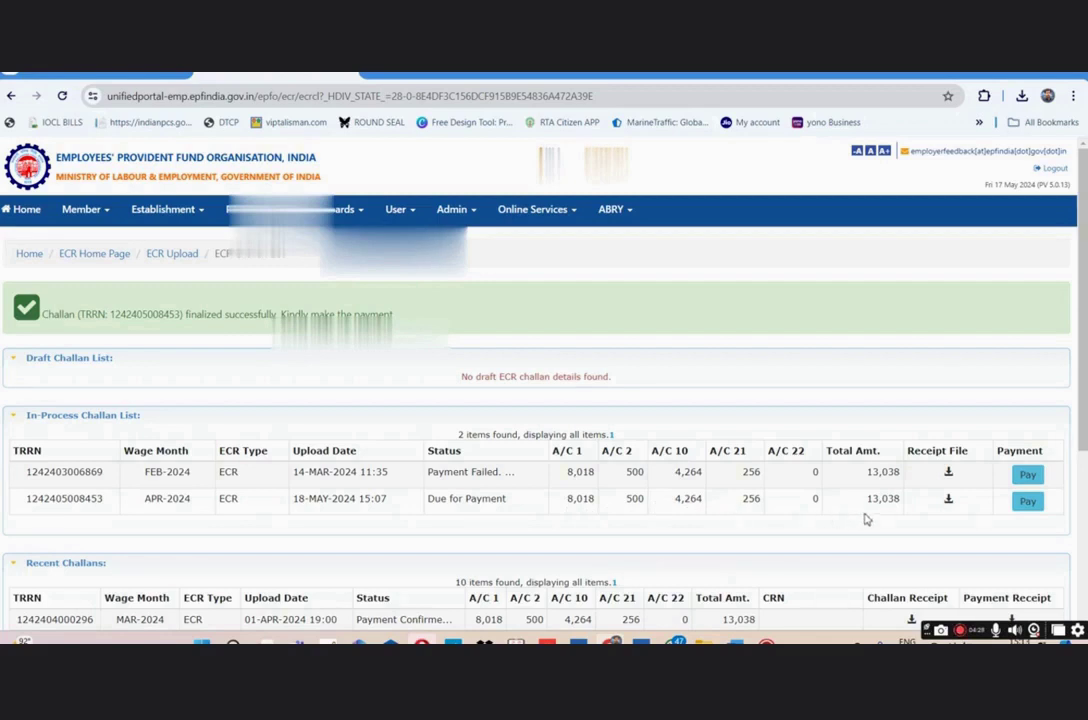
# - Download the APR-2024 challan receipt and pay it via Axis Bank as a corporate banking user
pyautogui.click(949, 501)
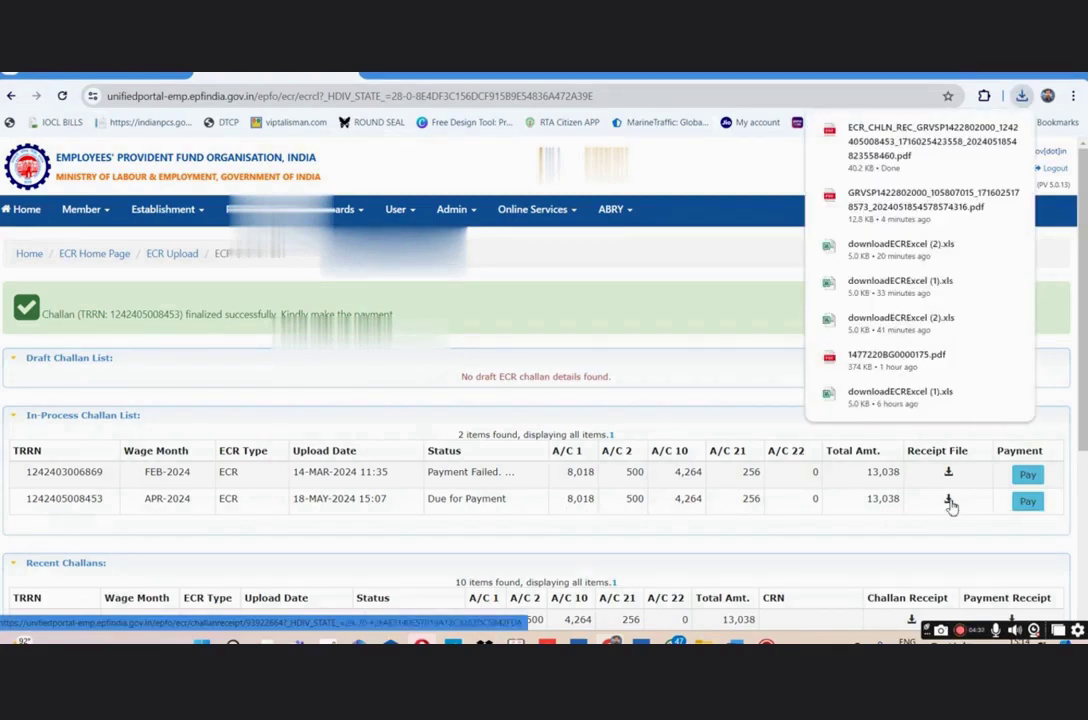
pyautogui.click(1029, 502)
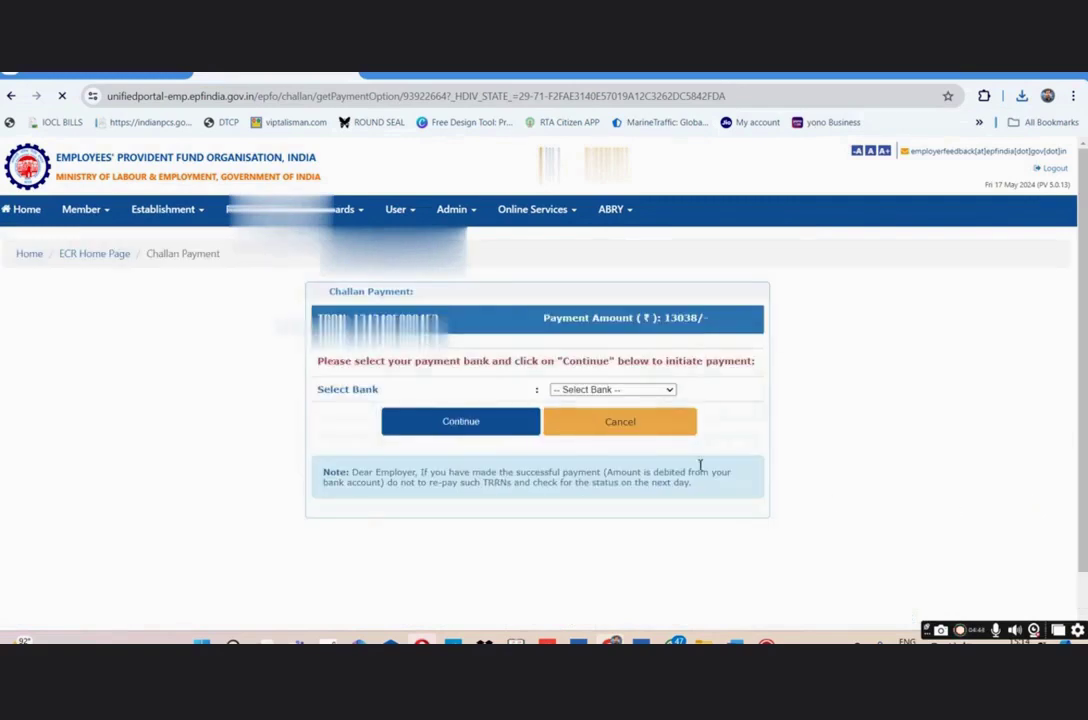
pyautogui.click(627, 392)
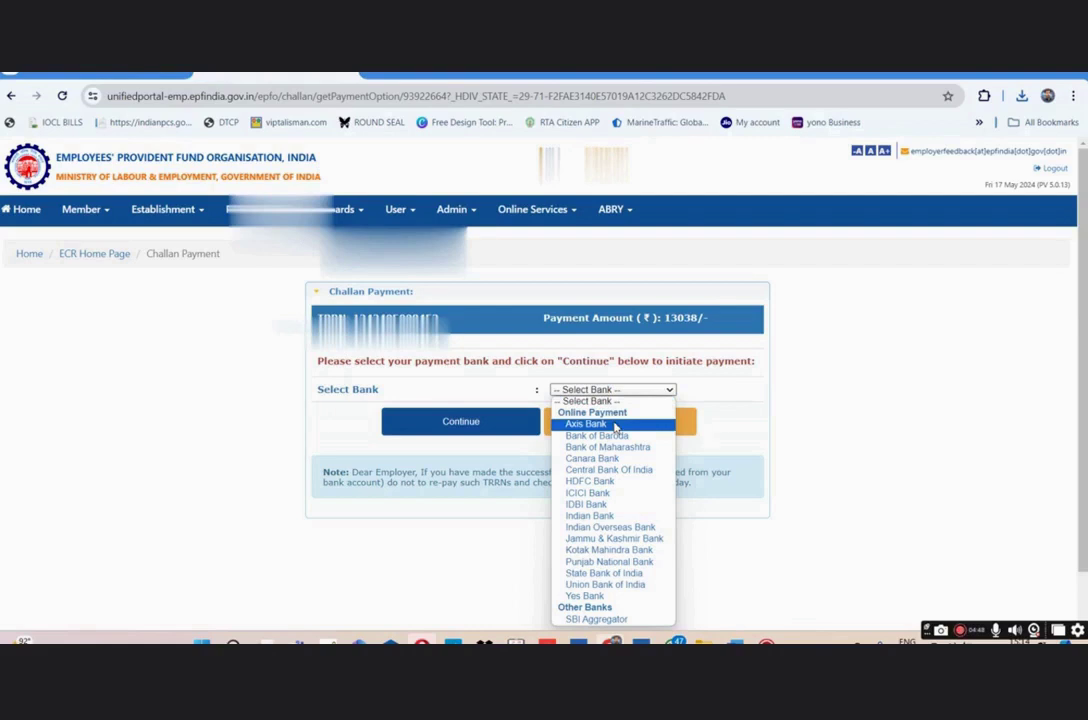
pyautogui.click(614, 426)
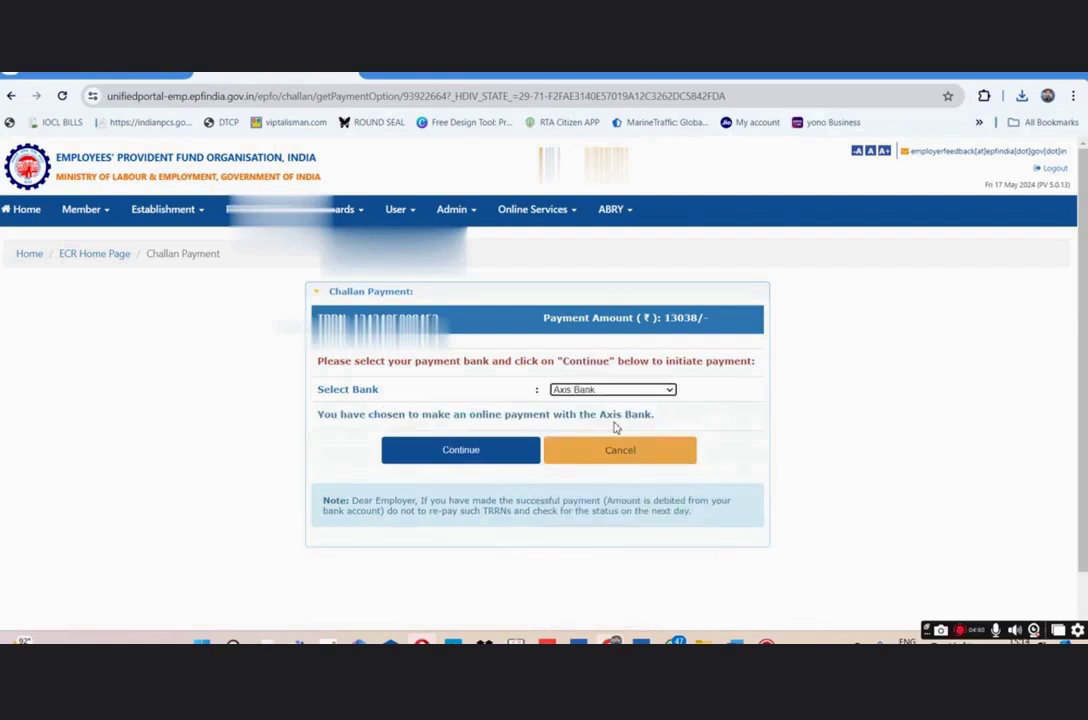
pyautogui.click(489, 454)
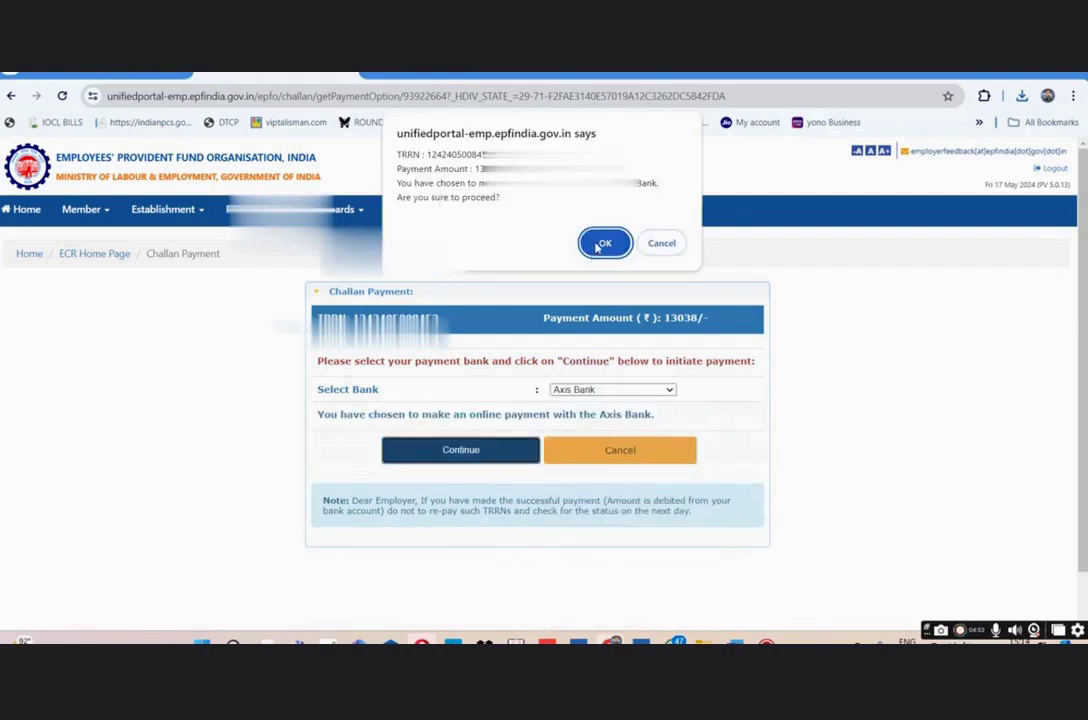
pyautogui.click(604, 244)
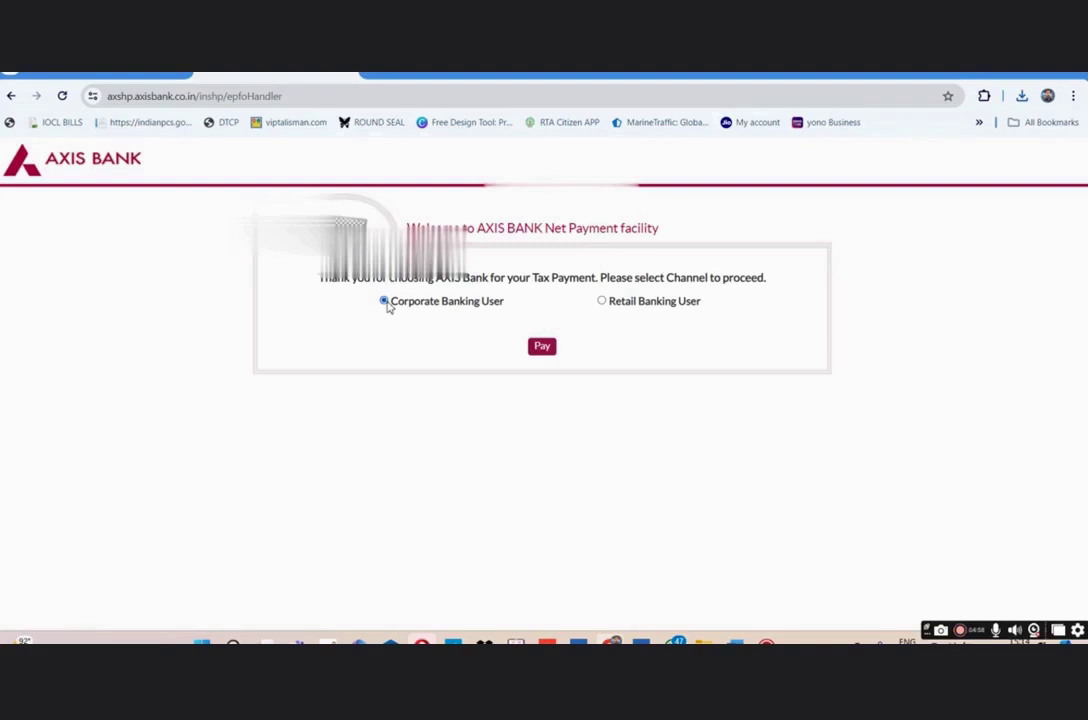
pyautogui.click(540, 348)
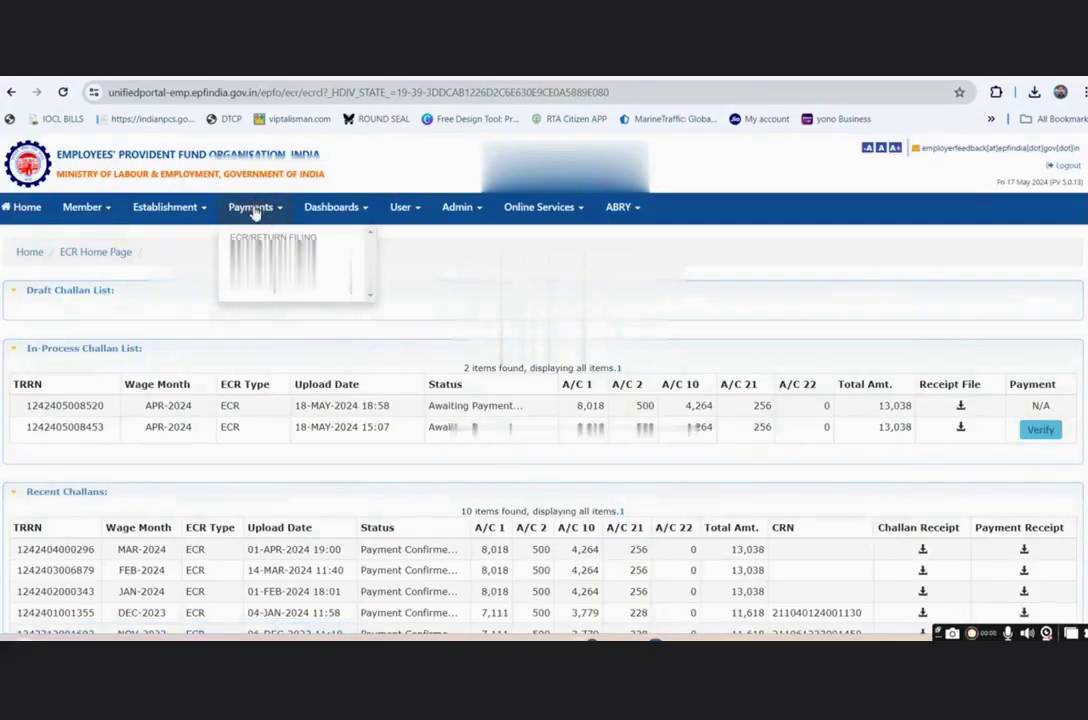
pyautogui.click(253, 209)
pyautogui.click(253, 209)
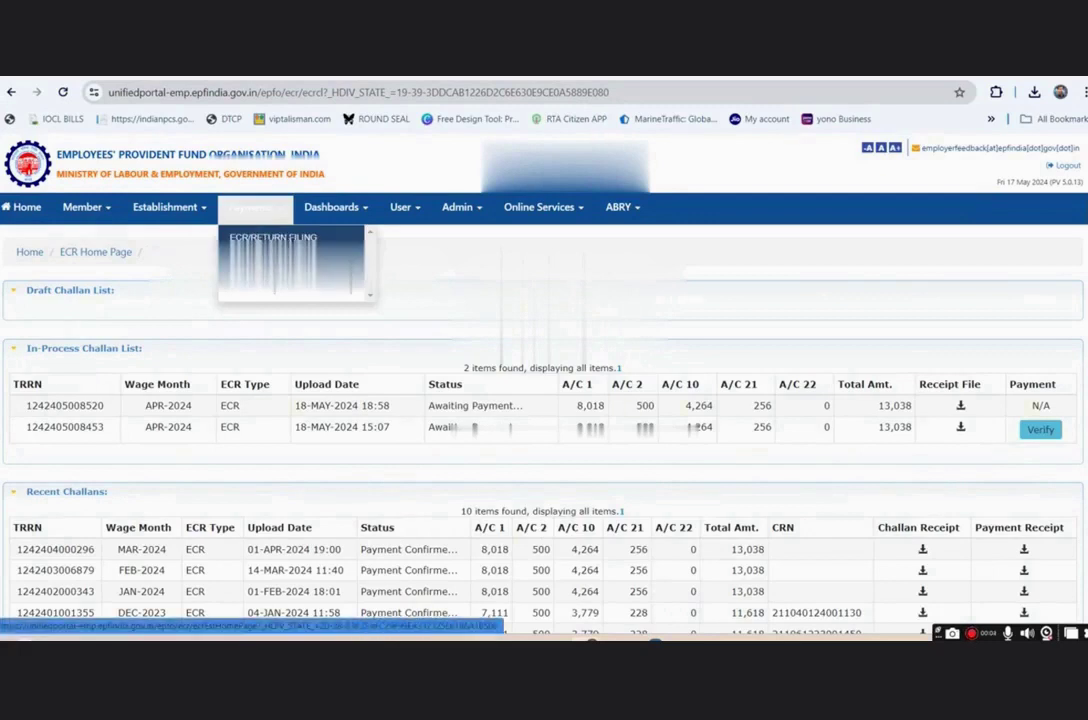
pyautogui.click(280, 239)
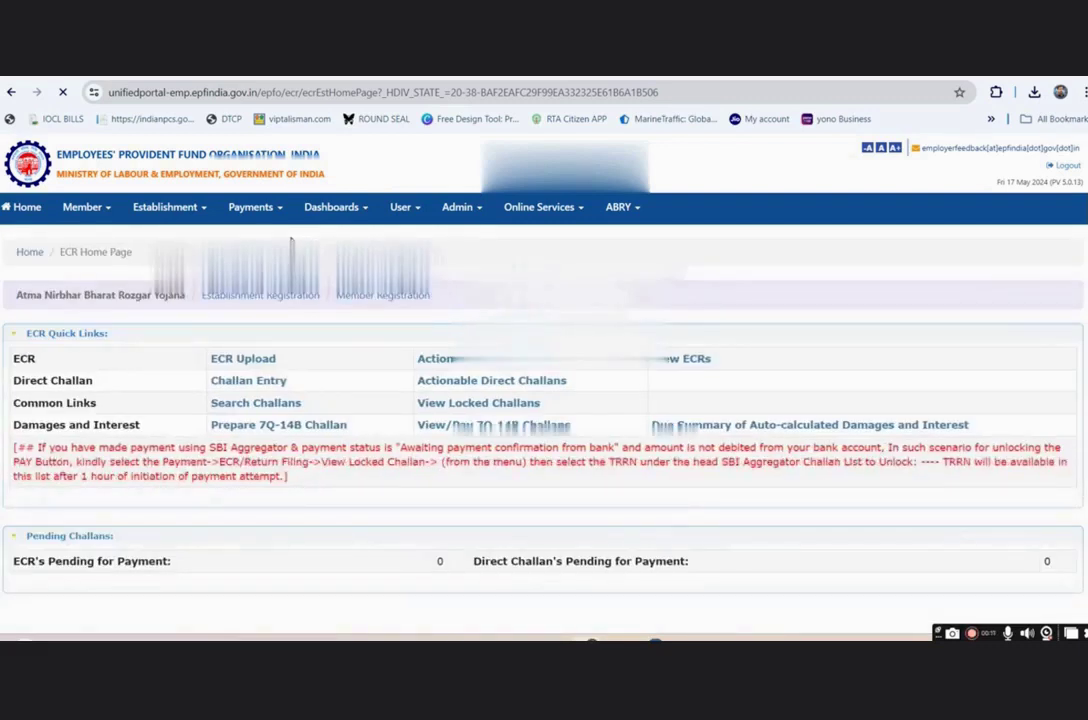
pyautogui.click(243, 359)
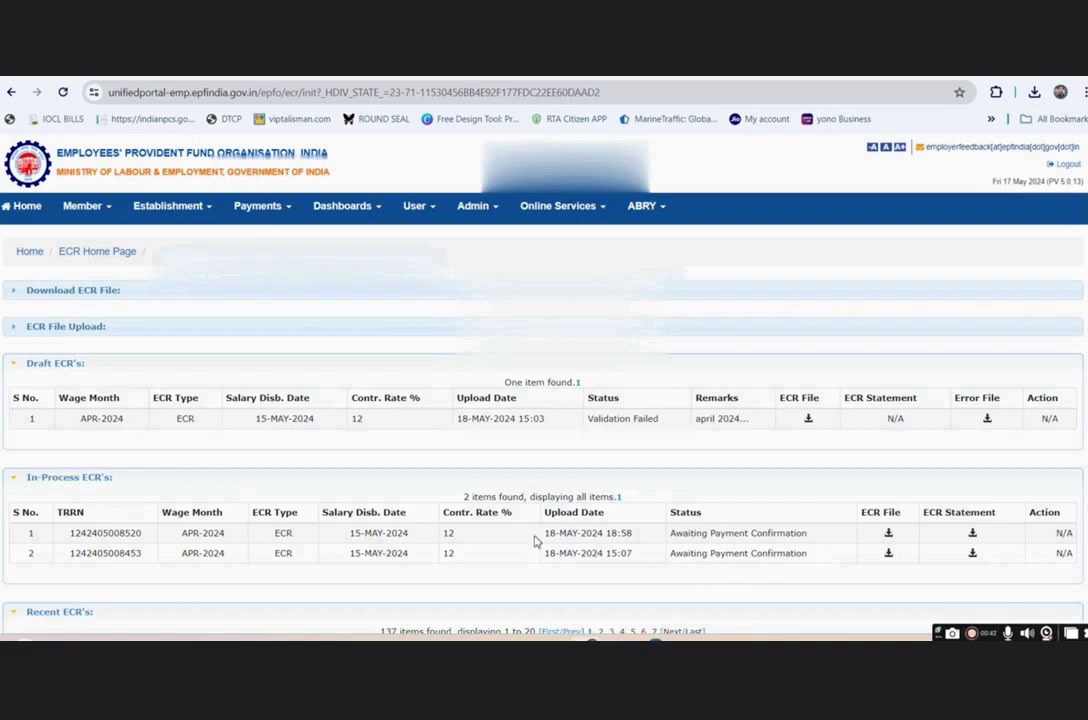
pyautogui.click(268, 208)
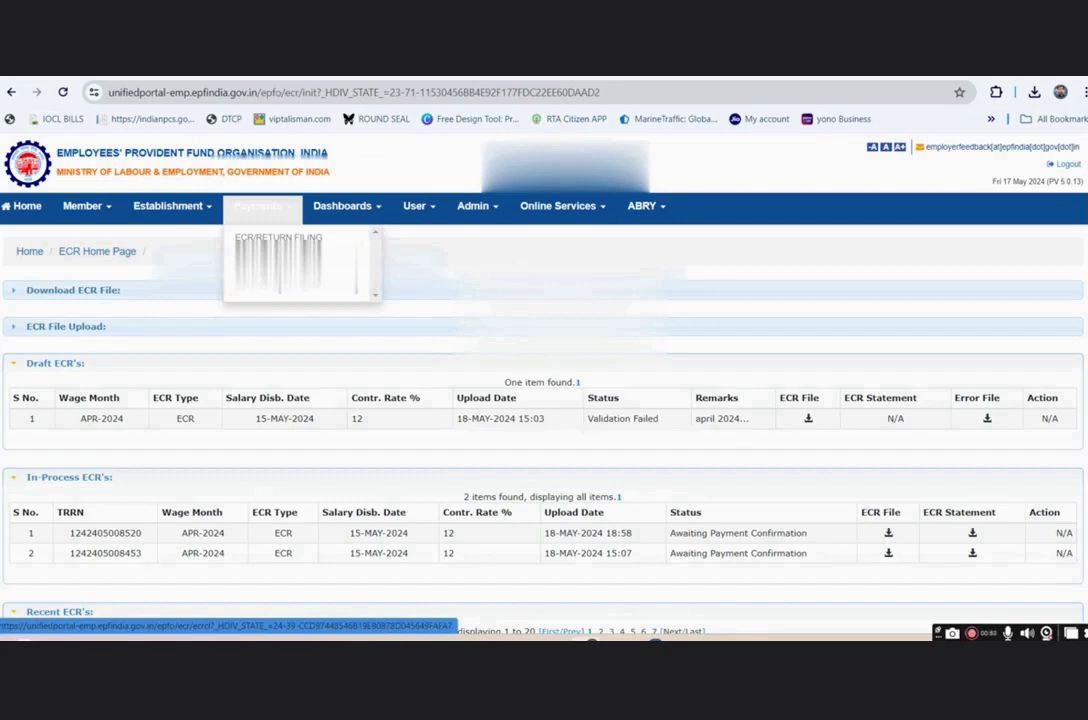
pyautogui.click(278, 255)
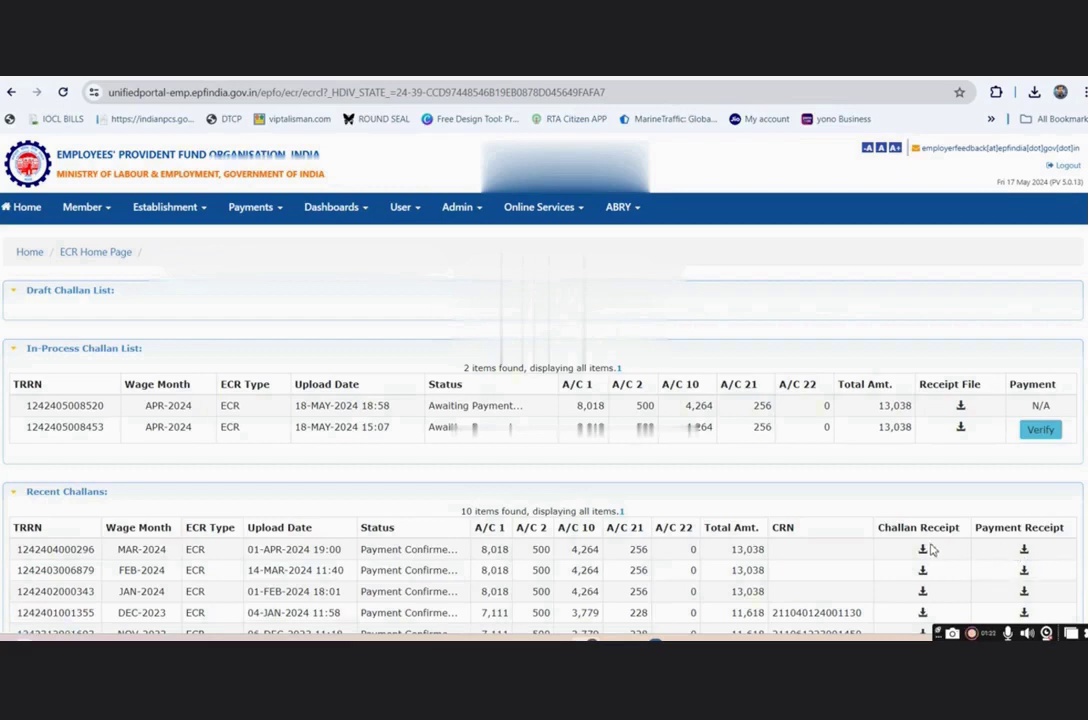
# - Download the MAR-2024 payment receipt PDF and open it to review the Payment Confirmed details
pyautogui.click(1024, 553)
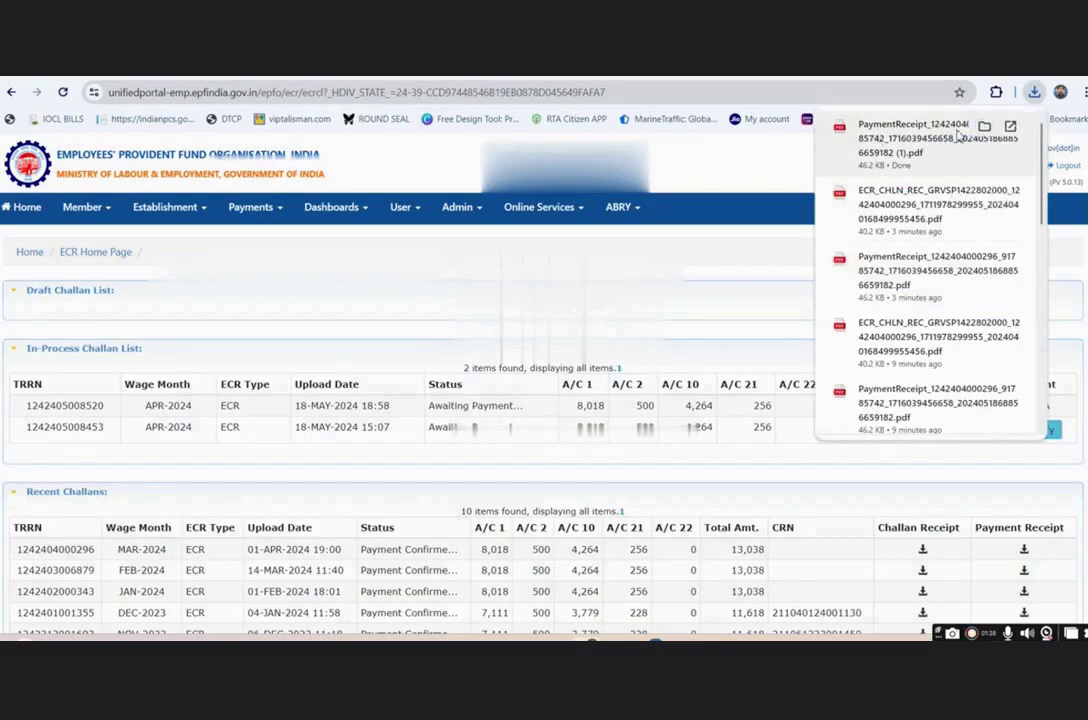
pyautogui.click(984, 127)
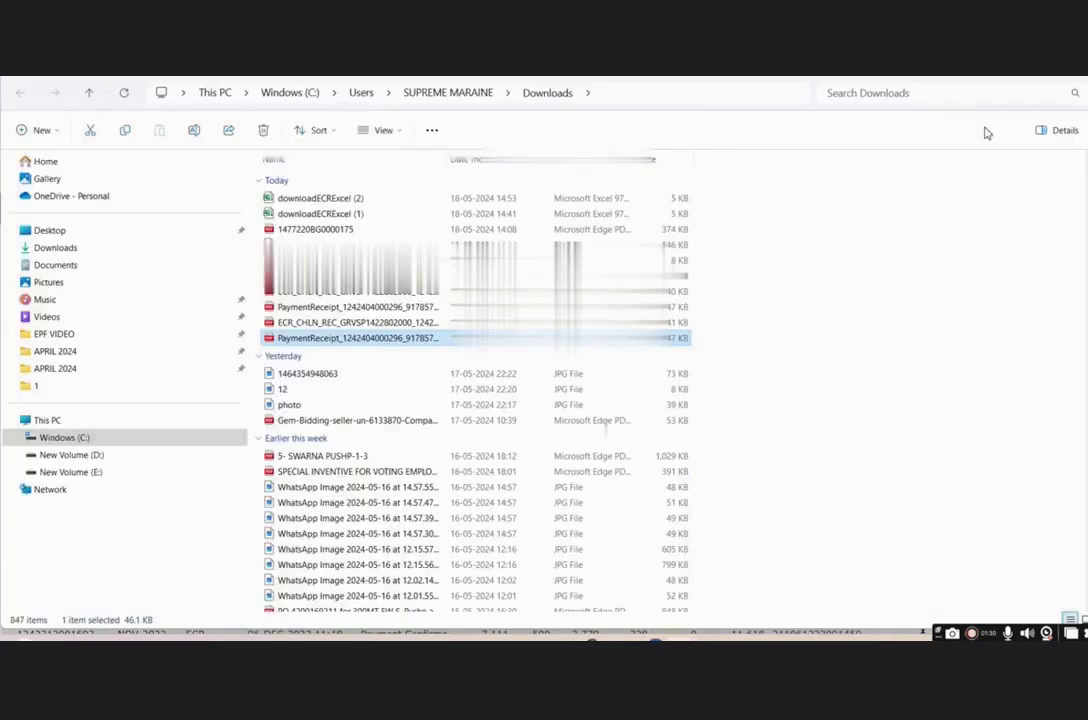
pyautogui.doubleClick(377, 339)
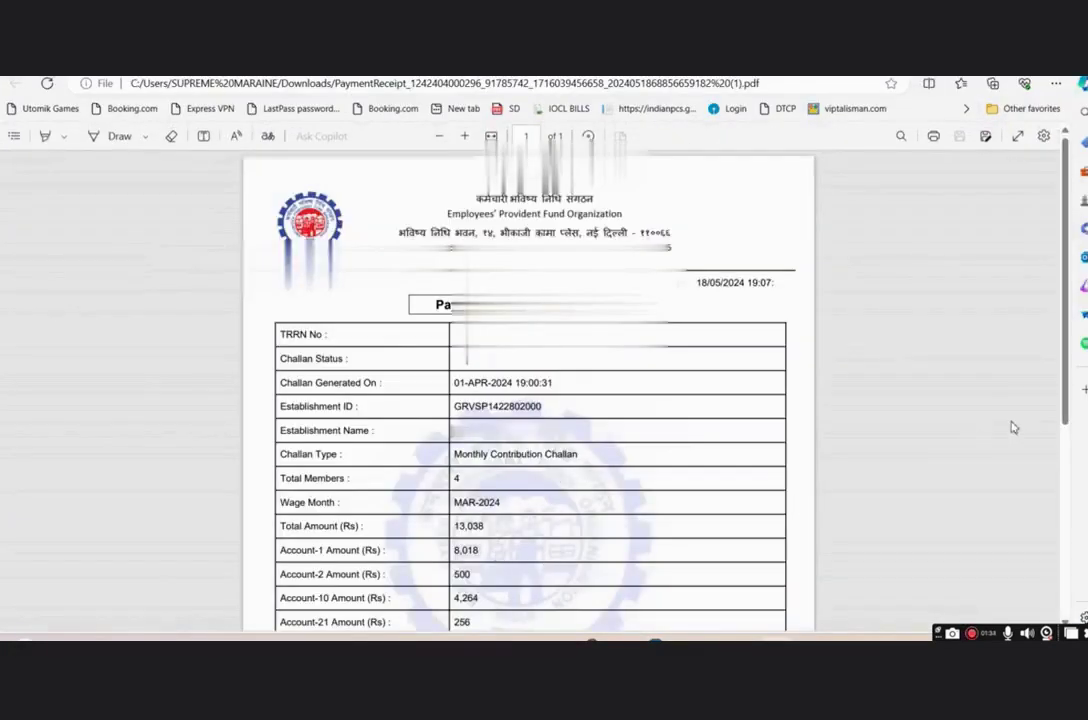
pyautogui.moveTo(1065, 383); pyautogui.dragTo(1069, 469)
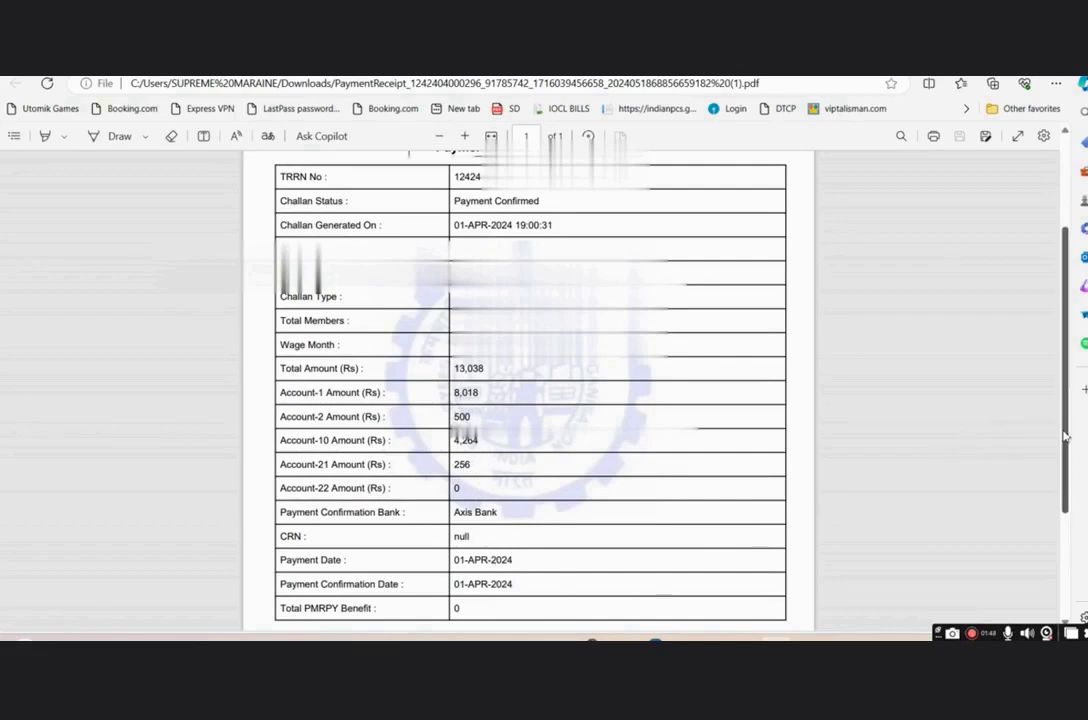
pyautogui.moveTo(1066, 437); pyautogui.dragTo(1072, 395)
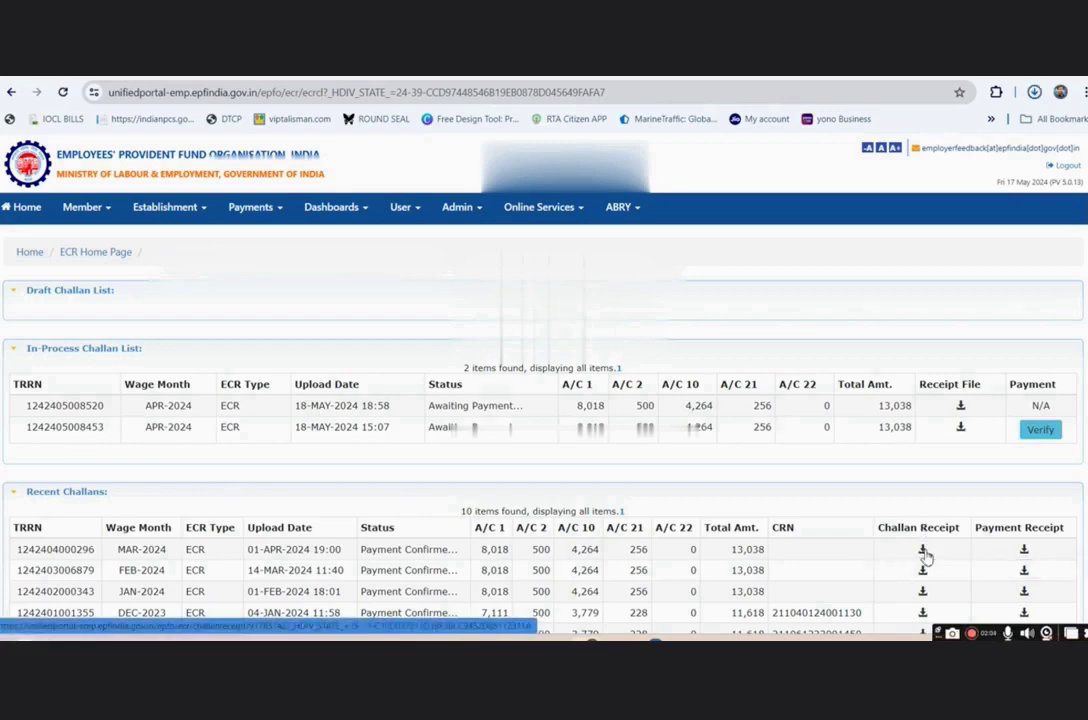
# - Download the MAR-2024 challan receipt and show it in the Downloads folder
pyautogui.click(984, 126)
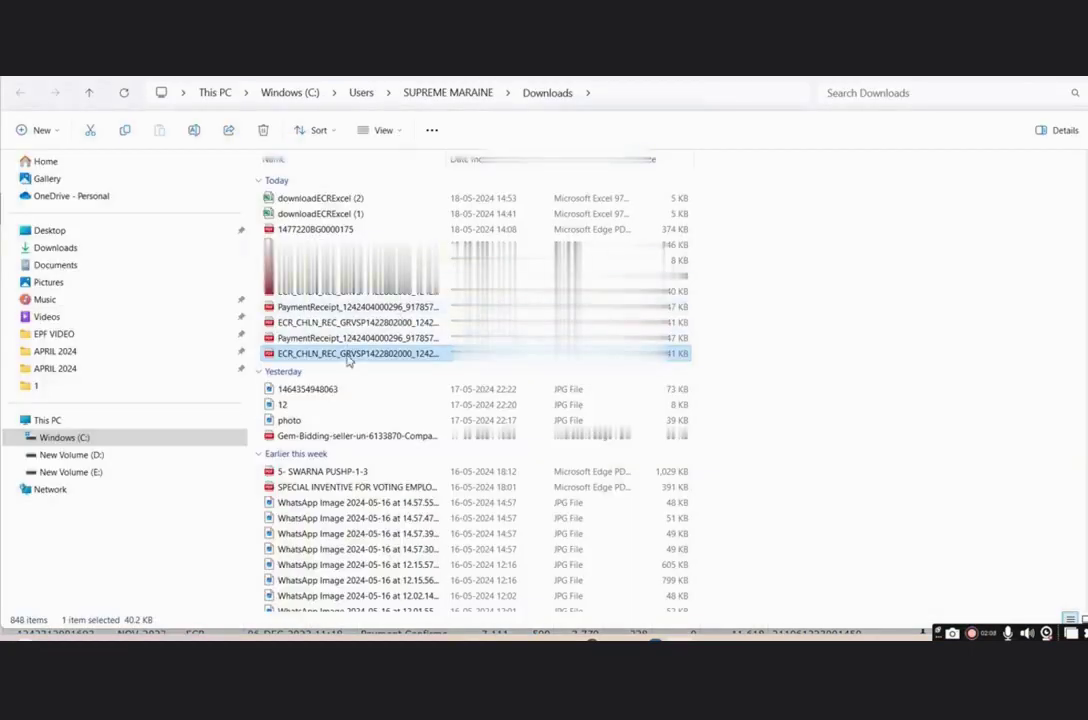
# - Open the ECR_CHLN_REC challan PDF and review its 4 subscribers, 51,175 wages and 13,038 total
pyautogui.doubleClick(349, 356)
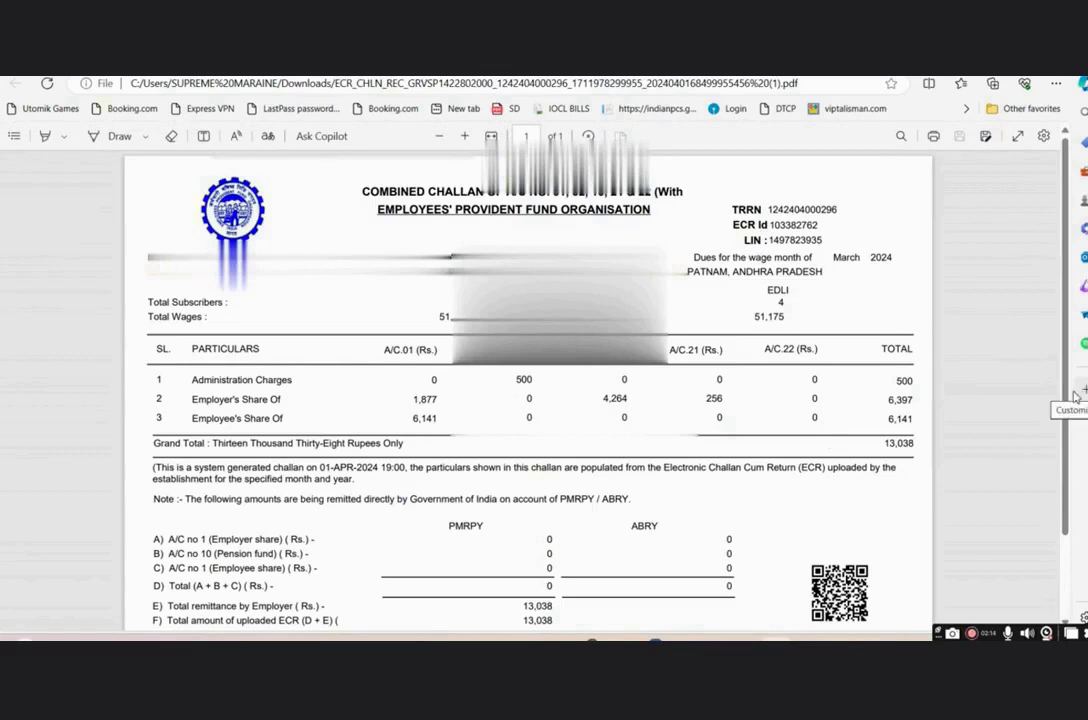
pyautogui.scroll(-1, 1070, 452)
pyautogui.scroll(-1, 1070, 452)
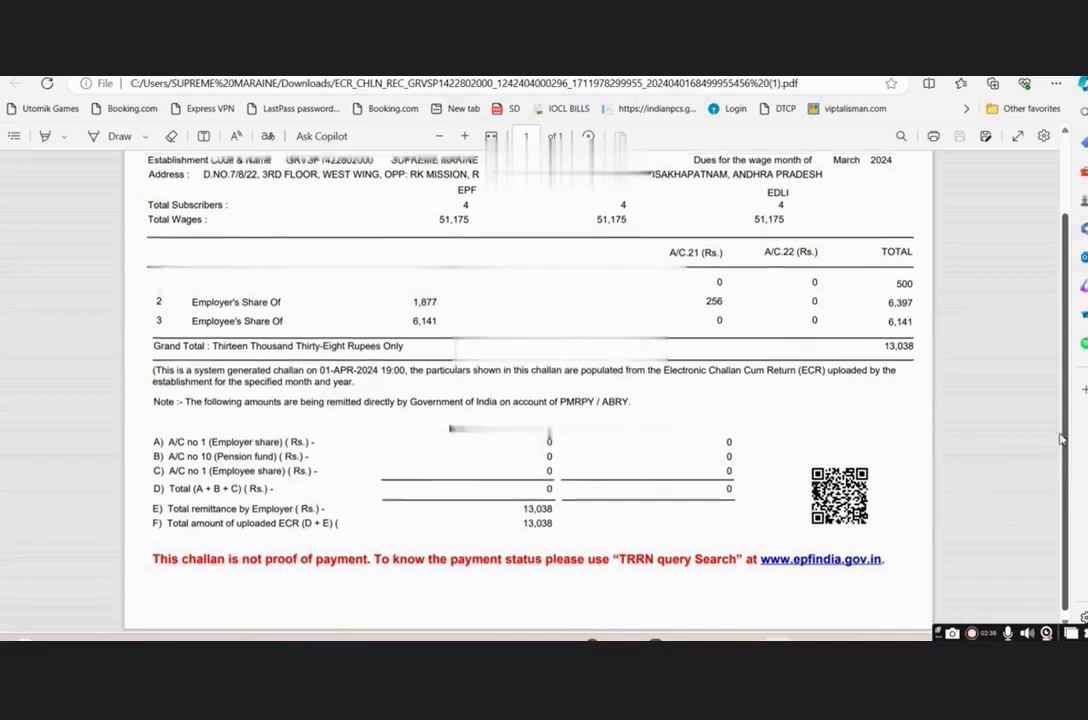
pyautogui.moveTo(1061, 437); pyautogui.dragTo(1062, 343)
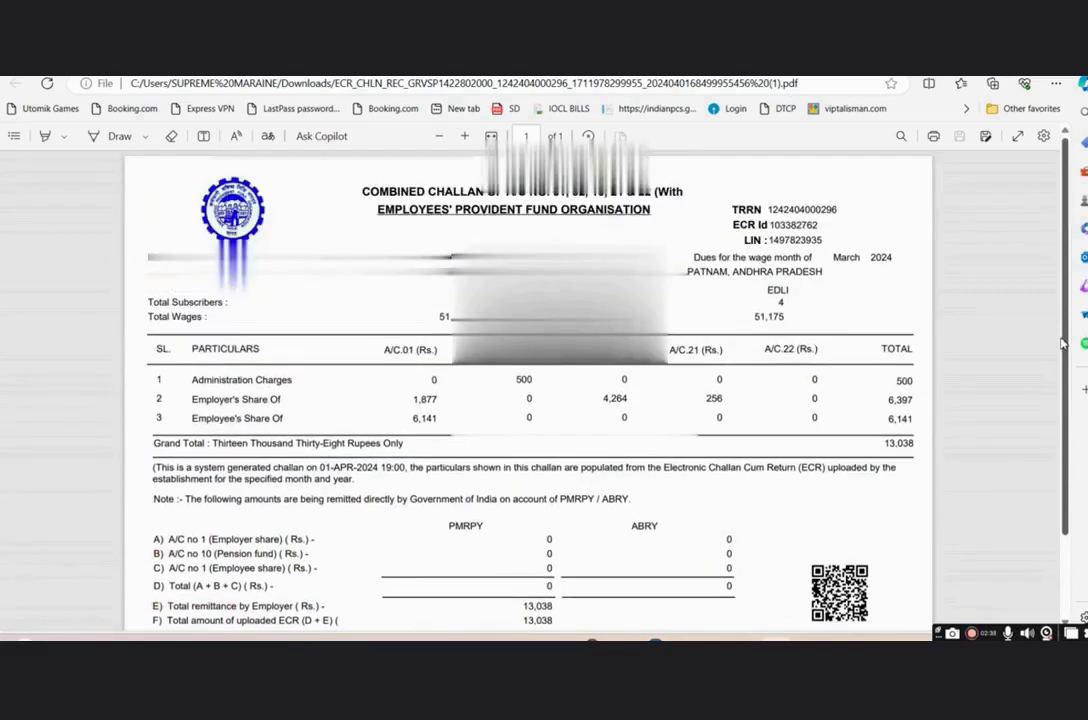